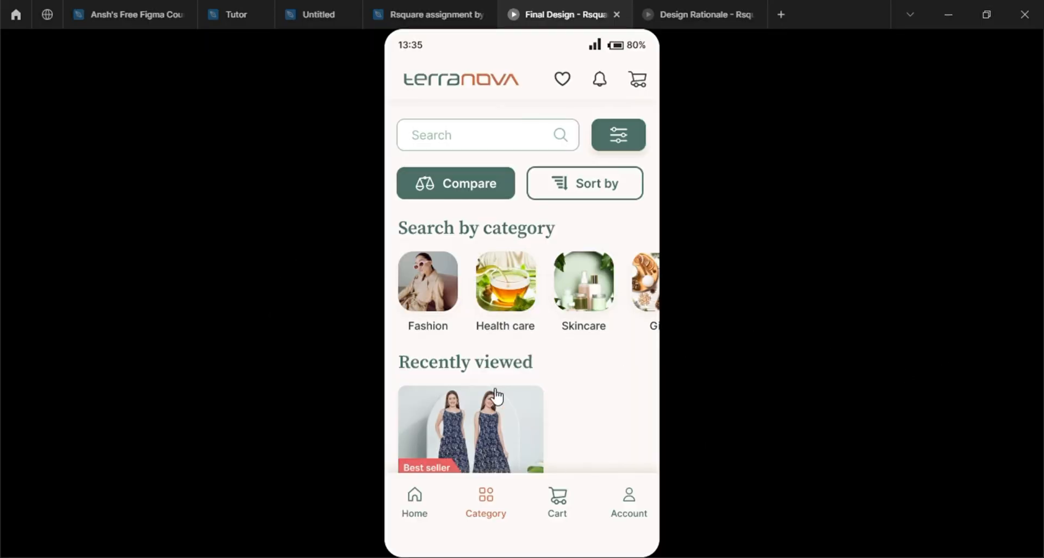
Open the recently viewed Indietoga dress in the prototype and reach its Size selector on the product page
{"action": "scroll", "coordinate": [496, 396], "scroll_direction": "down", "scroll_amount": 4}
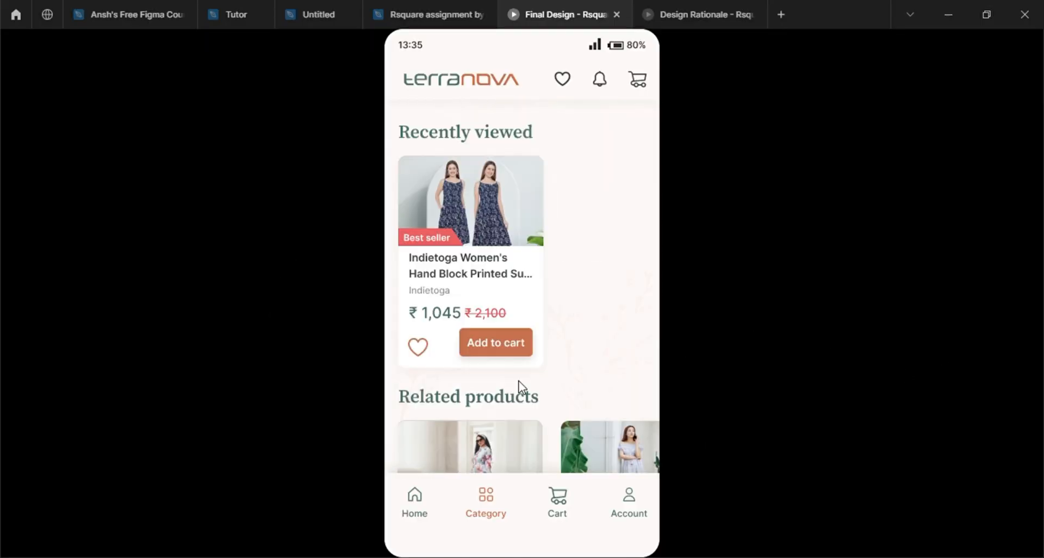
{"action": "scroll", "coordinate": [520, 387], "scroll_direction": "down", "scroll_amount": 2}
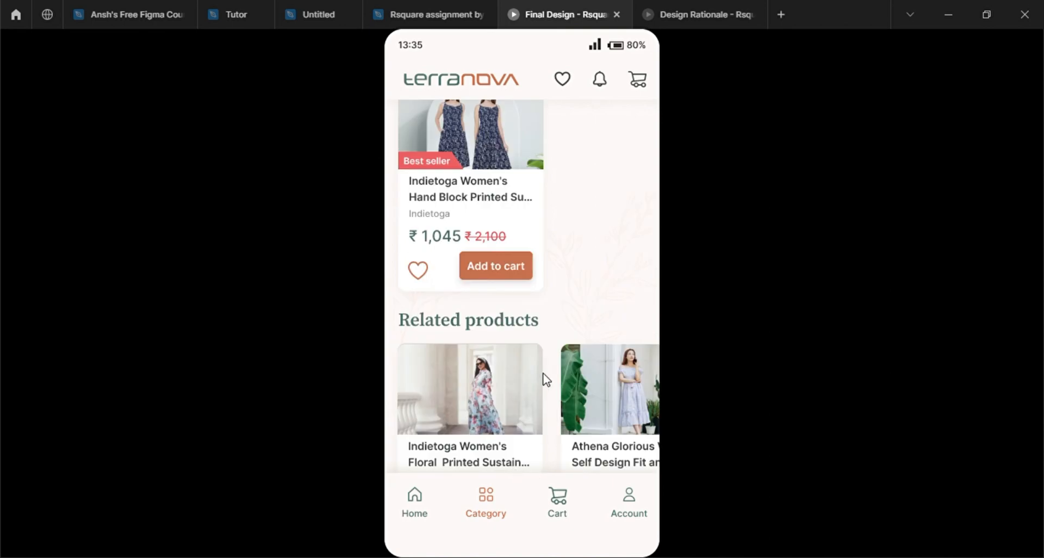
{"action": "left_click", "coordinate": [471, 189]}
{"action": "scroll", "coordinate": [533, 390], "scroll_direction": "down", "scroll_amount": 3}
{"action": "scroll", "coordinate": [537, 389], "scroll_direction": "down", "scroll_amount": 3}
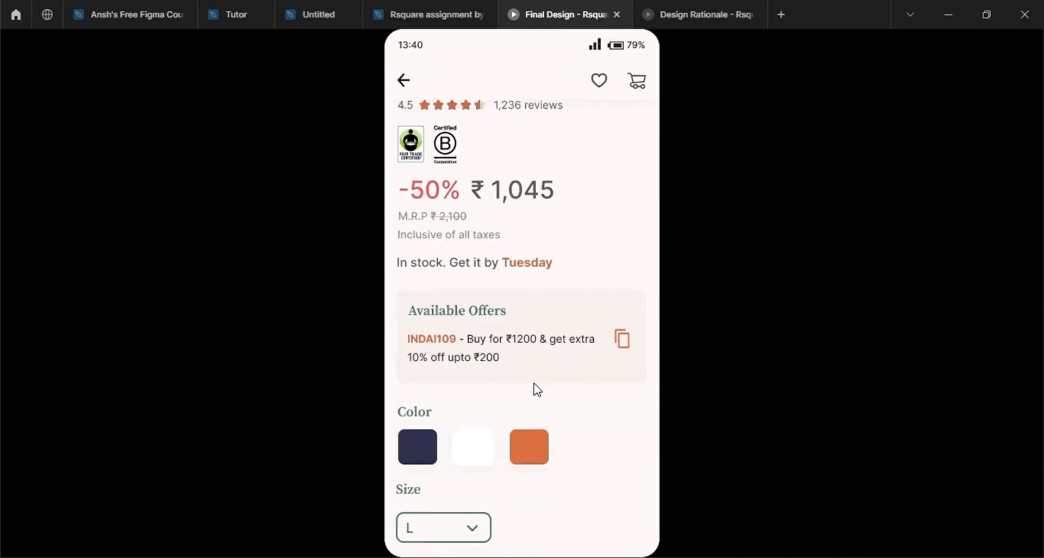
{"action": "scroll", "coordinate": [535, 387], "scroll_direction": "down", "scroll_amount": 5}
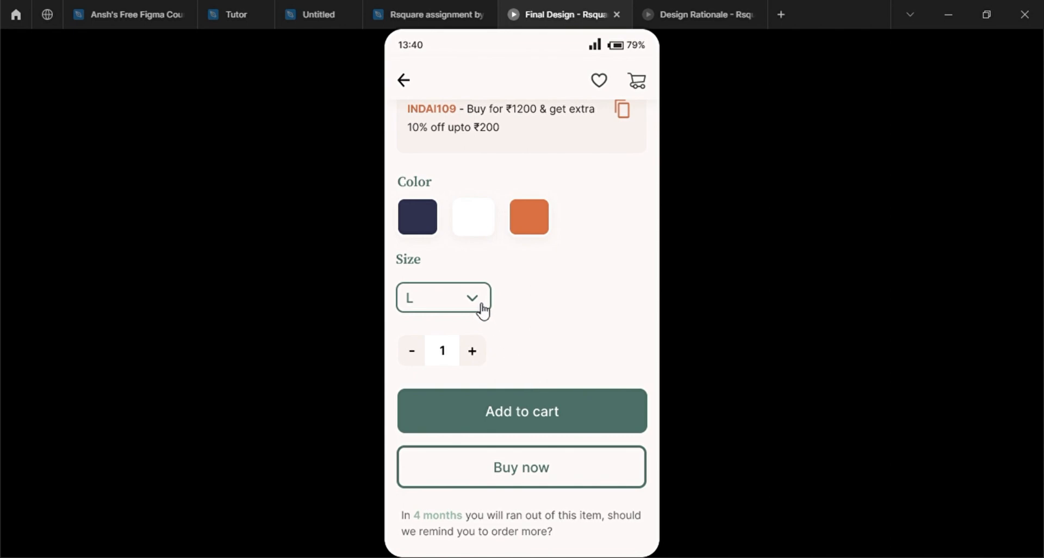
{"action": "scroll", "coordinate": [593, 384], "scroll_direction": "down", "scroll_amount": 2}
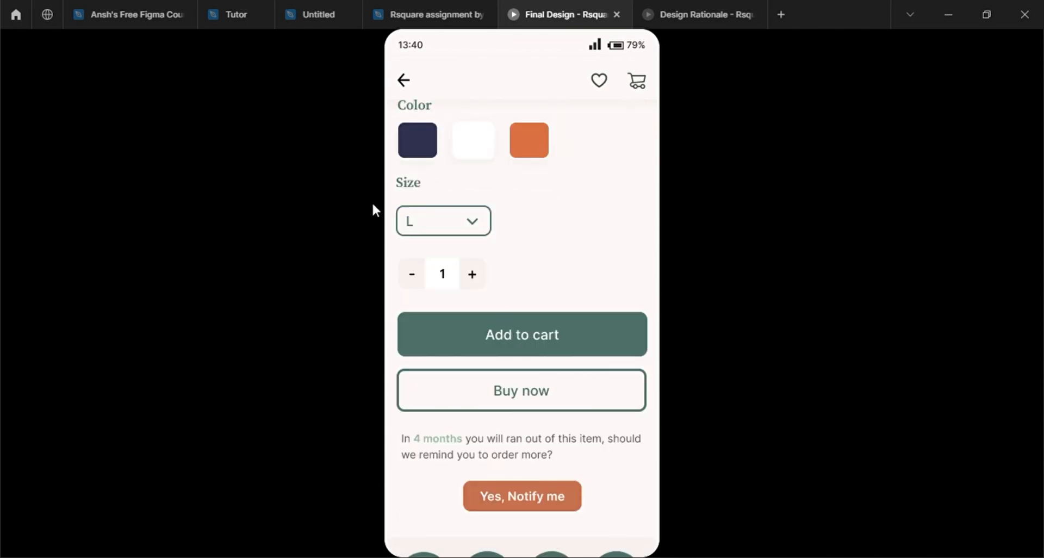
Test the prototype's Size dropdown by choosing S, L, XL, L and 2XL in turn
{"action": "left_click", "coordinate": [481, 231]}
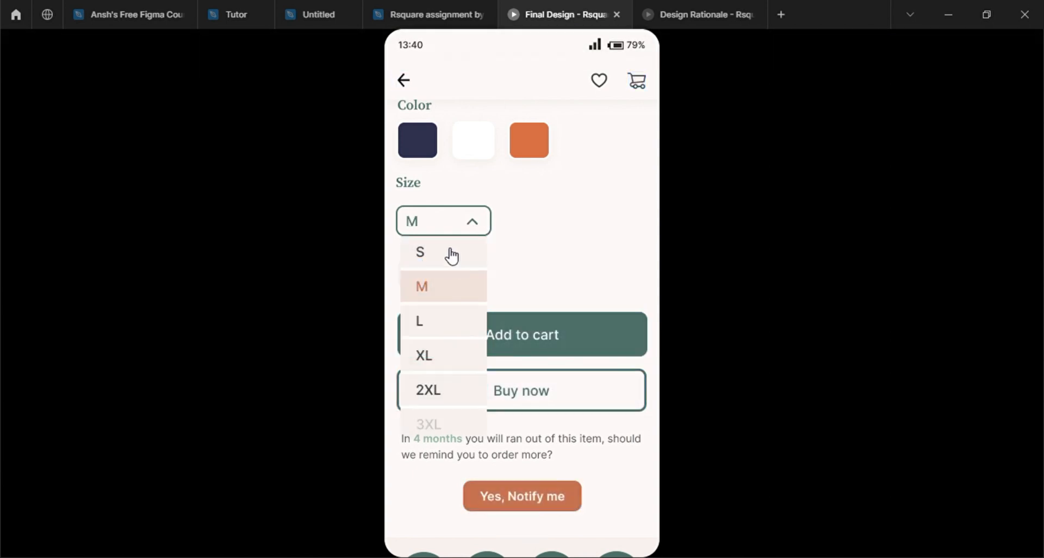
{"action": "left_click", "coordinate": [449, 253]}
{"action": "left_click", "coordinate": [476, 223]}
{"action": "left_click", "coordinate": [453, 317]}
{"action": "left_click", "coordinate": [465, 224]}
{"action": "left_click", "coordinate": [431, 355]}
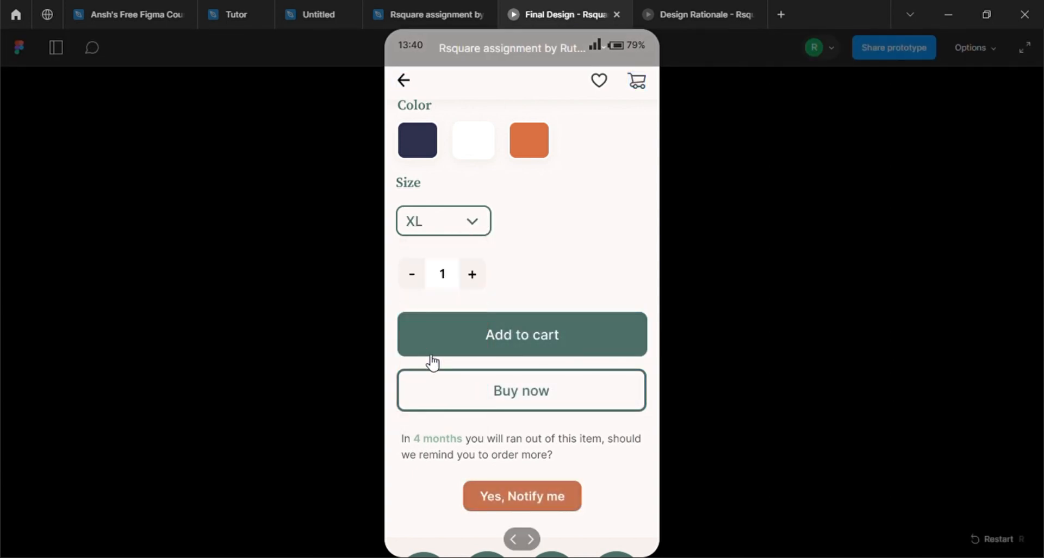
{"action": "left_click", "coordinate": [479, 227]}
{"action": "left_click", "coordinate": [452, 338]}
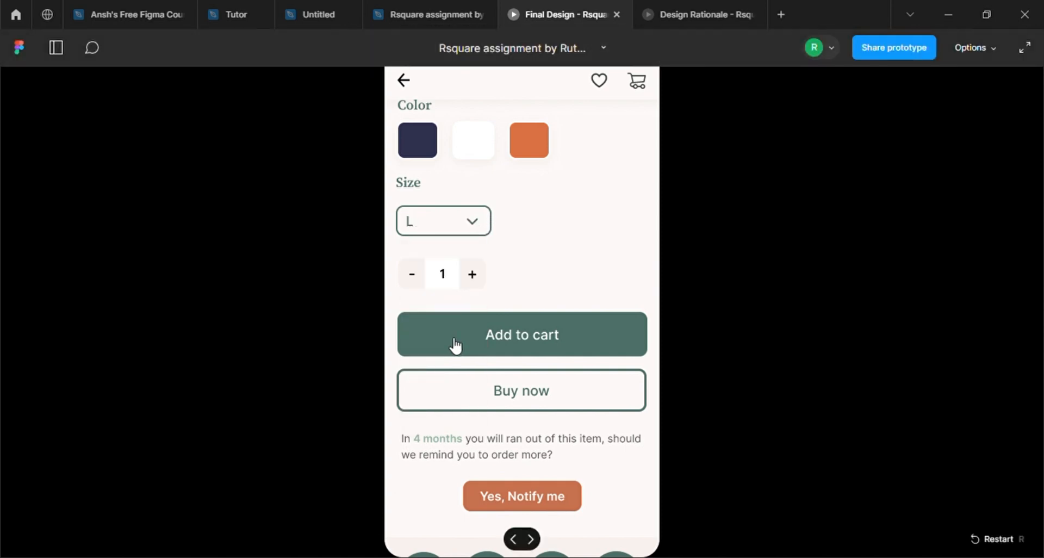
{"action": "left_click", "coordinate": [482, 233]}
{"action": "left_click", "coordinate": [471, 391]}
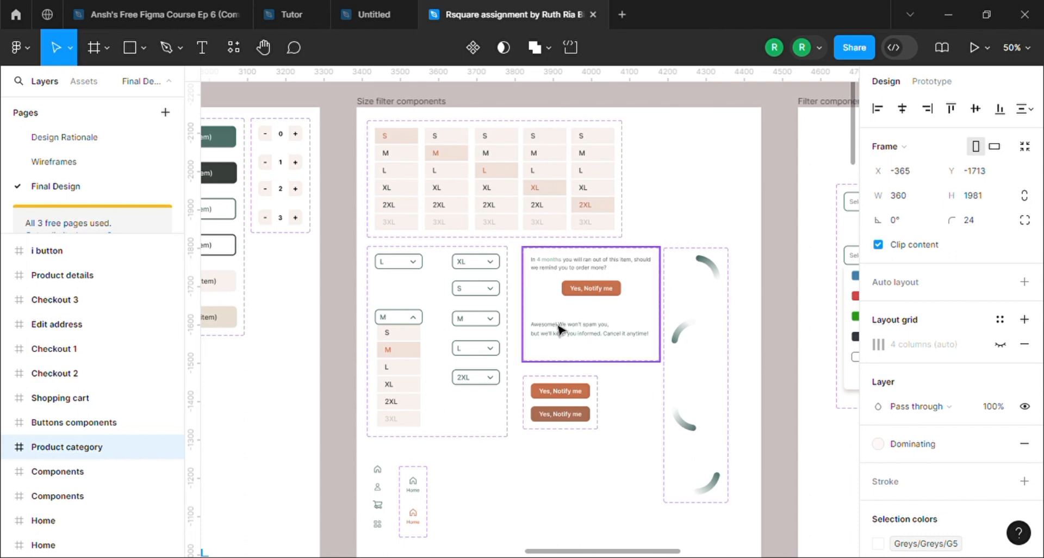
Examine the size hover, size dropdown, notification consent and loading component sets in the Size filter components frame
{"action": "scroll", "coordinate": [557, 326], "scroll_direction": "up", "scroll_amount": 1}
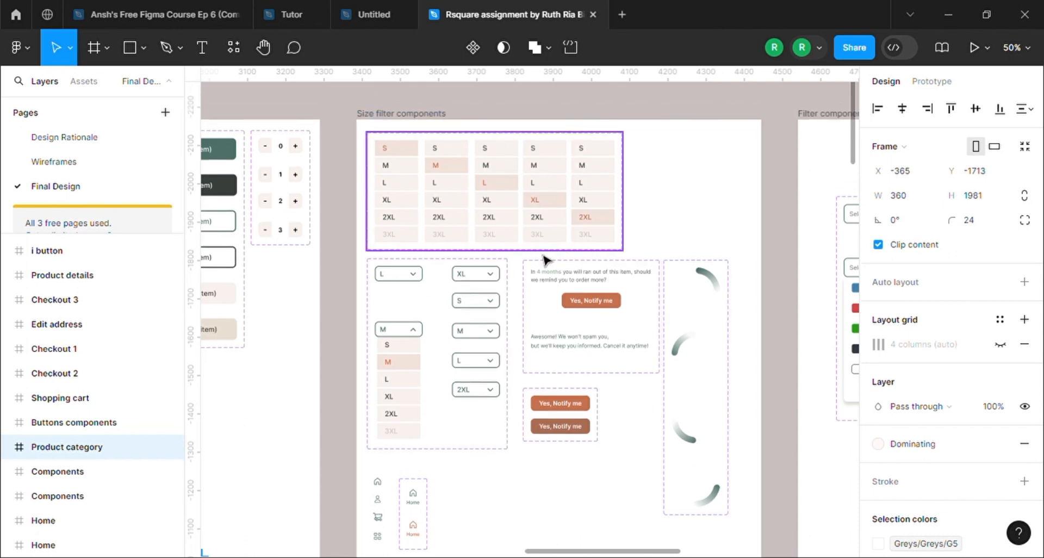
{"action": "scroll", "coordinate": [431, 522], "scroll_direction": "down", "scroll_amount": 2}
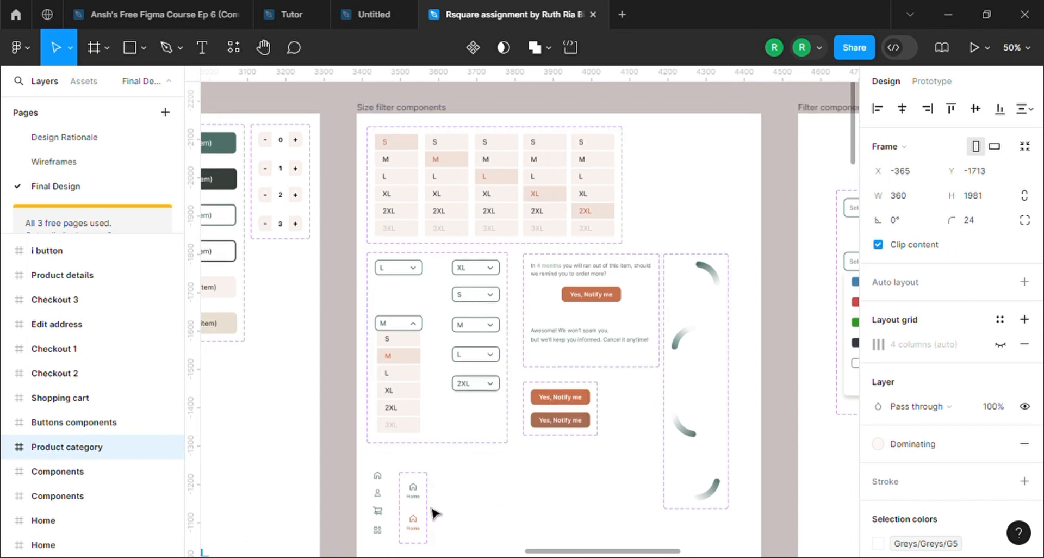
{"action": "scroll", "coordinate": [476, 239], "scroll_direction": "up", "scroll_amount": 2}
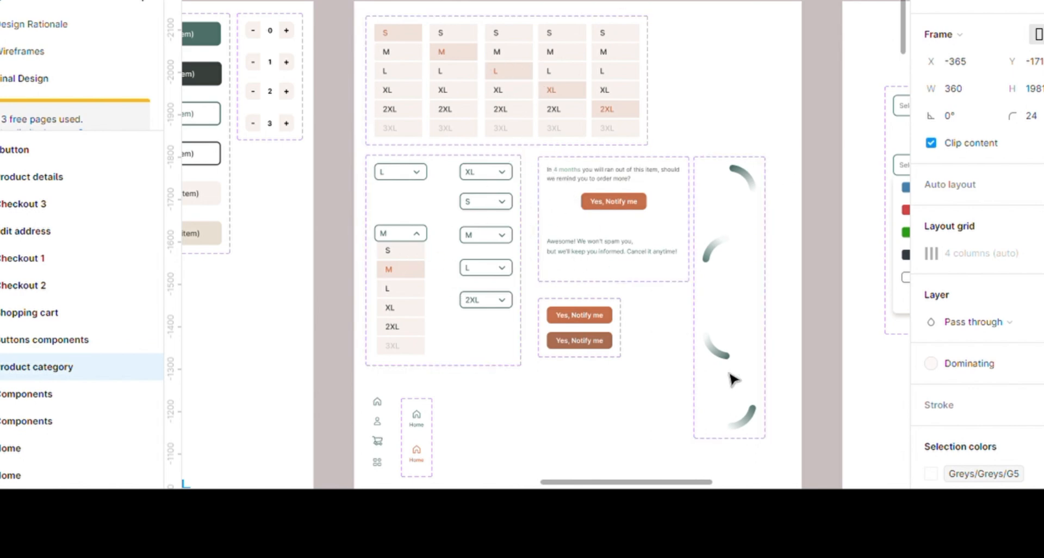
{"action": "left_click_drag", "start_coordinate": [834, 482], "coordinate": [529, 152]}
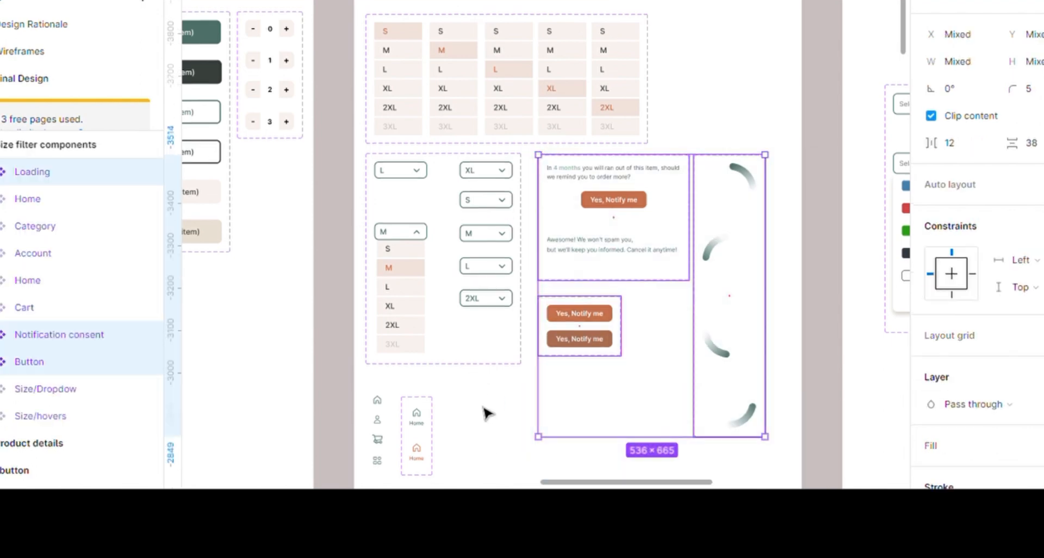
{"action": "left_click", "coordinate": [484, 407]}
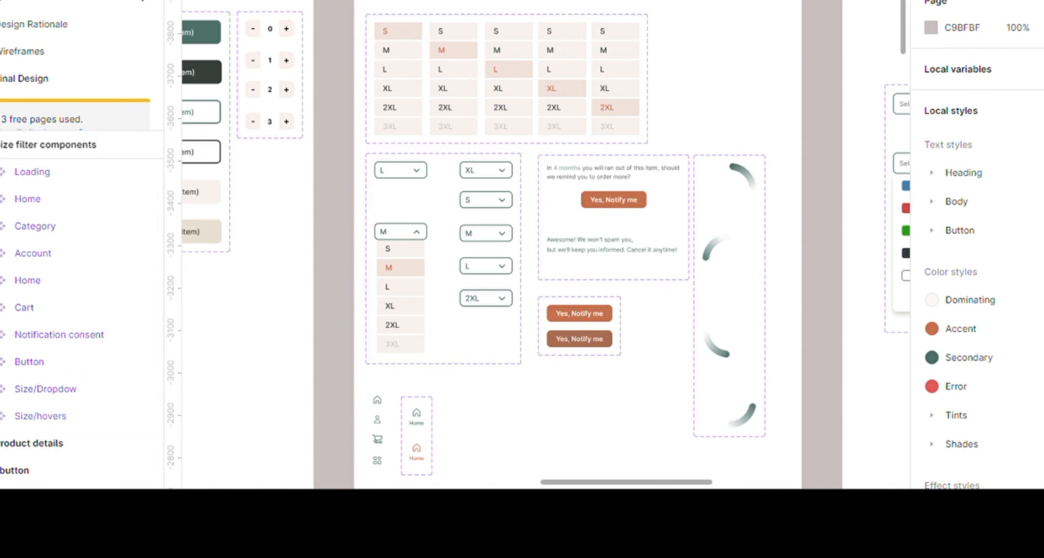
Switch to the Untitled file and draw a rectangle about 136 × 53 on the empty canvas
{"action": "left_click", "coordinate": [424, 1]}
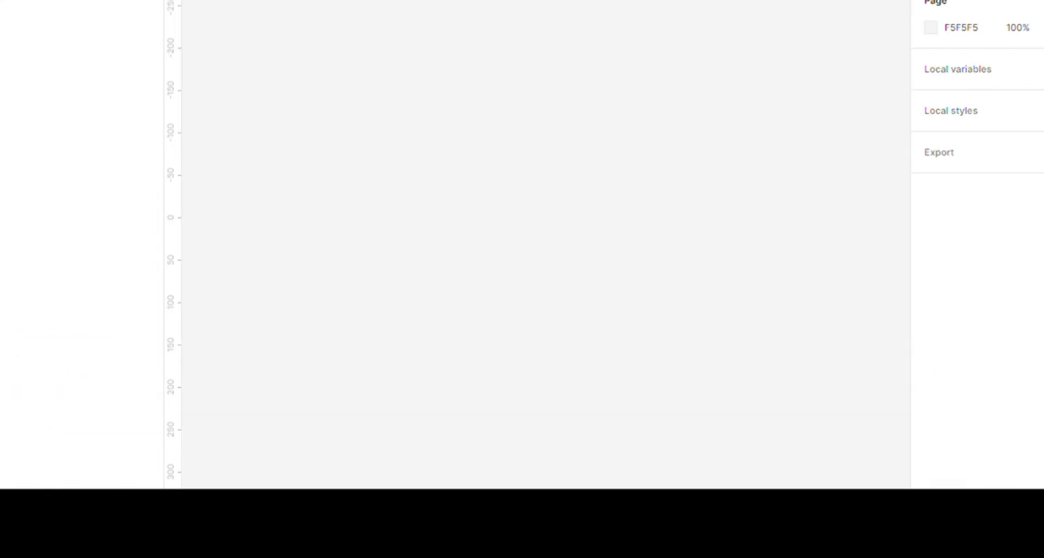
{"action": "left_click", "coordinate": [132, 50]}
{"action": "mouse_move", "coordinate": [369, 180]}
{"action": "left_mouse_down"}
{"action": "mouse_move", "coordinate": [478, 235]}
{"action": "mouse_move", "coordinate": [472, 221]}
{"action": "left_mouse_up"}
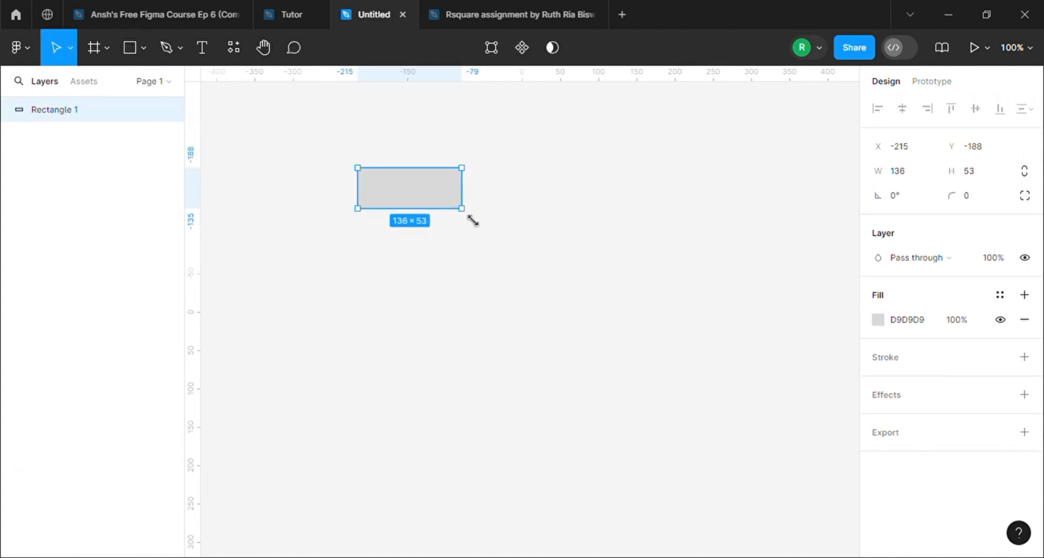
Set the rectangle's fill to the pale yellow EADAA4
{"action": "left_click", "coordinate": [878, 319]}
{"action": "left_click_drag", "start_coordinate": [708, 213], "coordinate": [732, 181]}
{"action": "left_click", "coordinate": [735, 366]}
{"action": "left_click", "coordinate": [466, 144]}
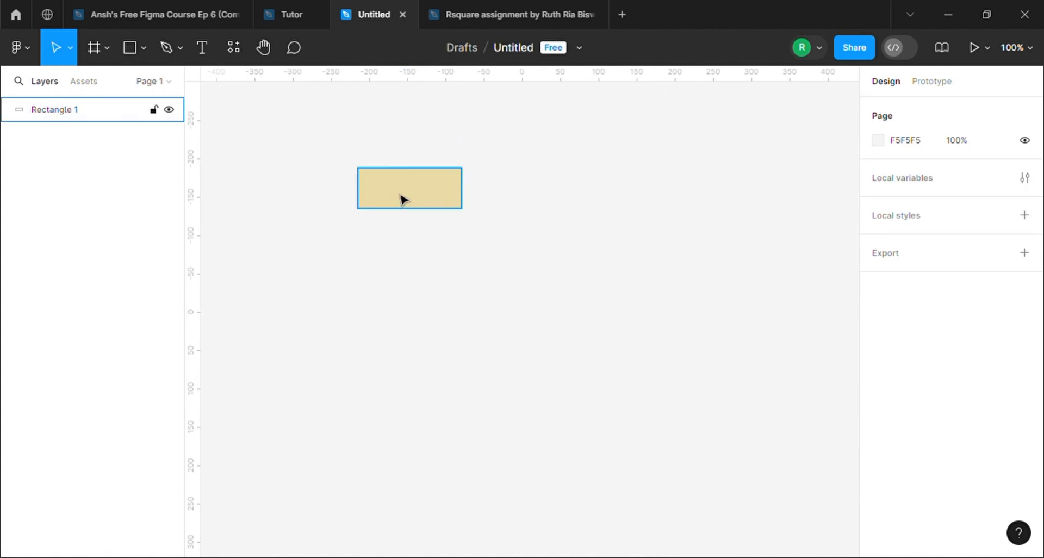
Stack two copies of the rectangle directly below it and fill the middle one with light grey EFEDE7
{"action": "left_click_drag", "start_coordinate": [403, 199], "coordinate": [405, 279]}
{"action": "left_click", "coordinate": [412, 234]}
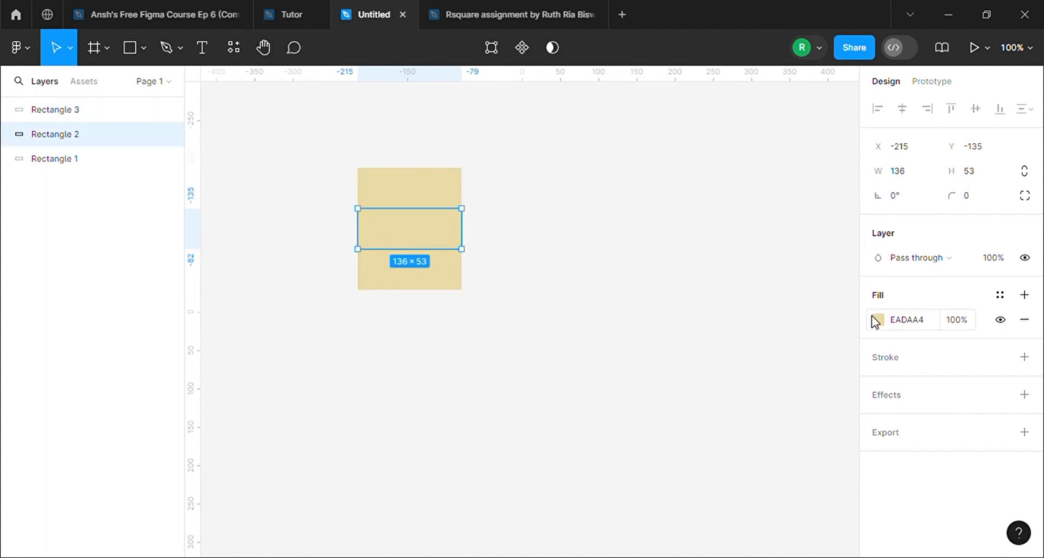
{"action": "left_click", "coordinate": [999, 295]}
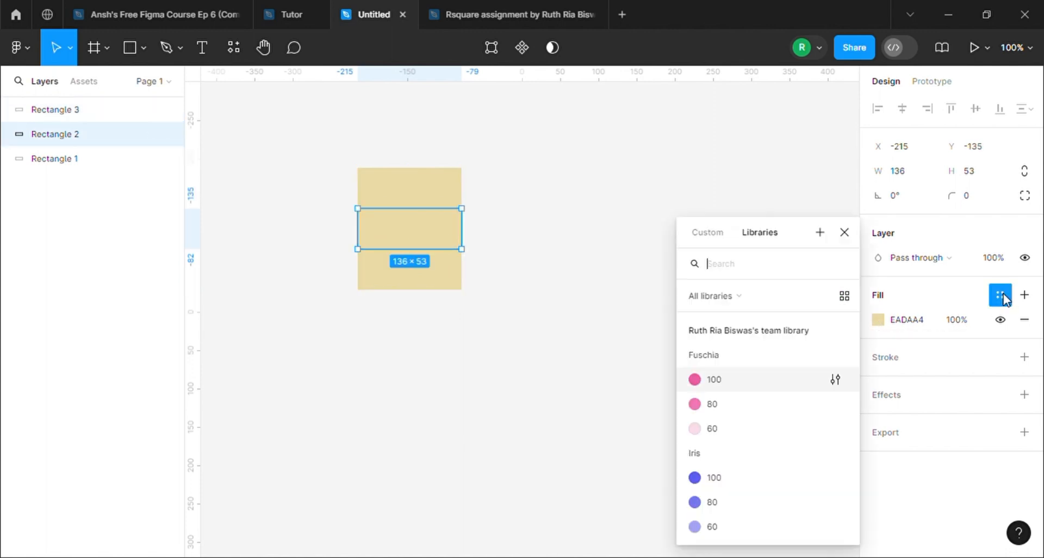
{"action": "left_click", "coordinate": [884, 319]}
{"action": "left_click_drag", "start_coordinate": [691, 169], "coordinate": [682, 182]}
Sample the middle rectangle's EFEDE7 fill for the bottom rectangle, and delete the surplus fourth copy made below it
{"action": "left_click", "coordinate": [420, 280]}
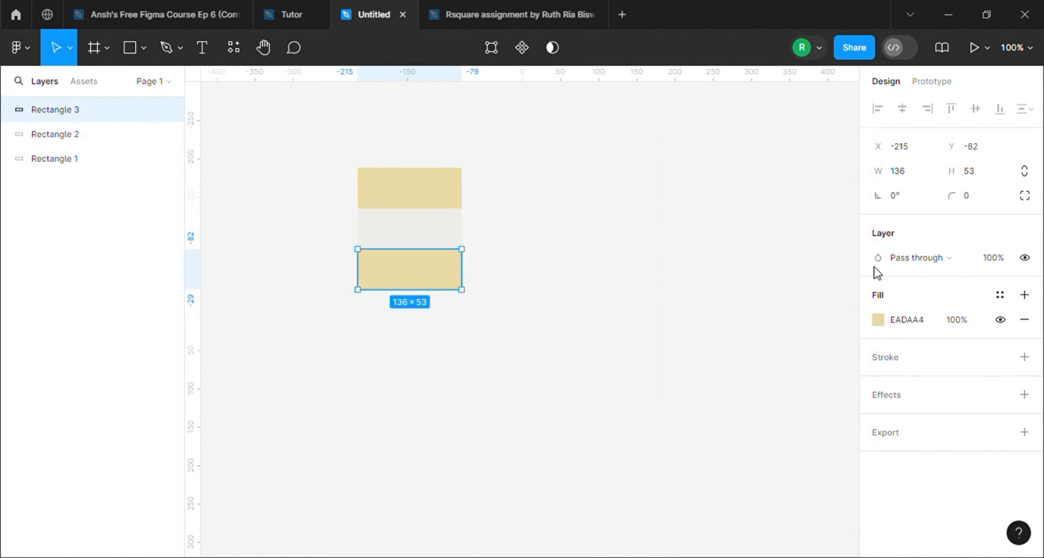
{"action": "left_click", "coordinate": [879, 321]}
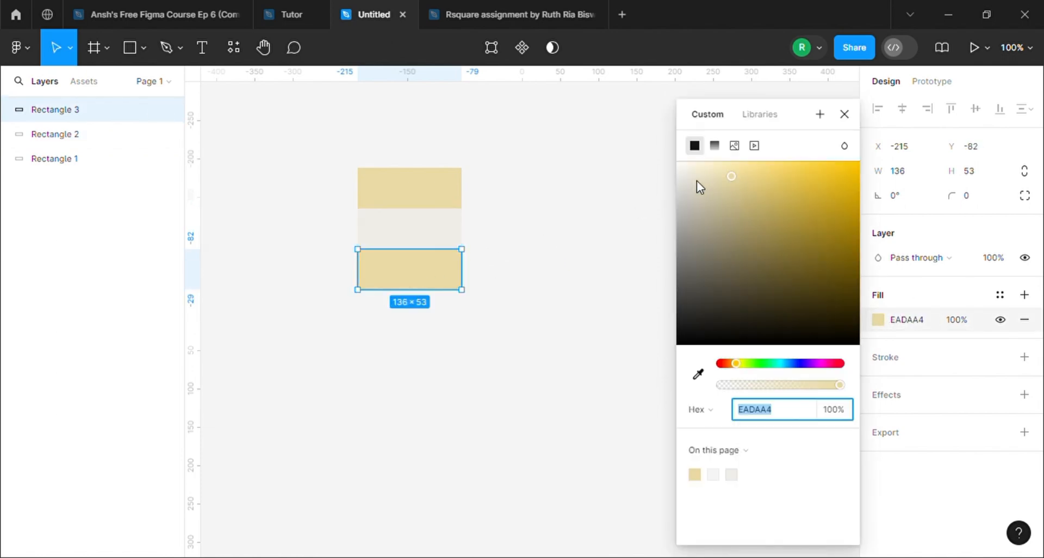
{"action": "left_click", "coordinate": [698, 373]}
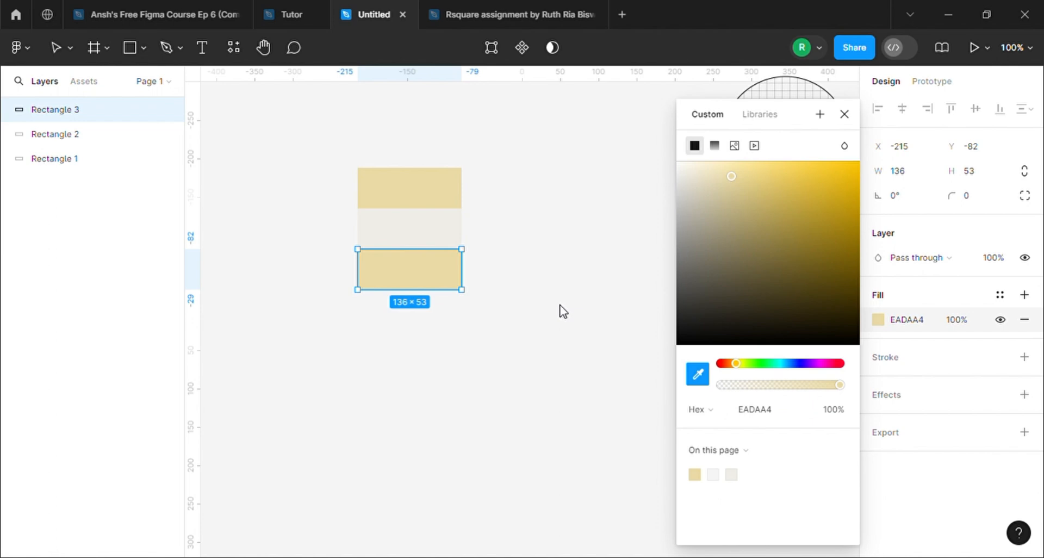
{"action": "left_click", "coordinate": [429, 242]}
{"action": "left_click", "coordinate": [503, 246]}
{"action": "left_click_drag", "start_coordinate": [424, 282], "coordinate": [424, 324]}
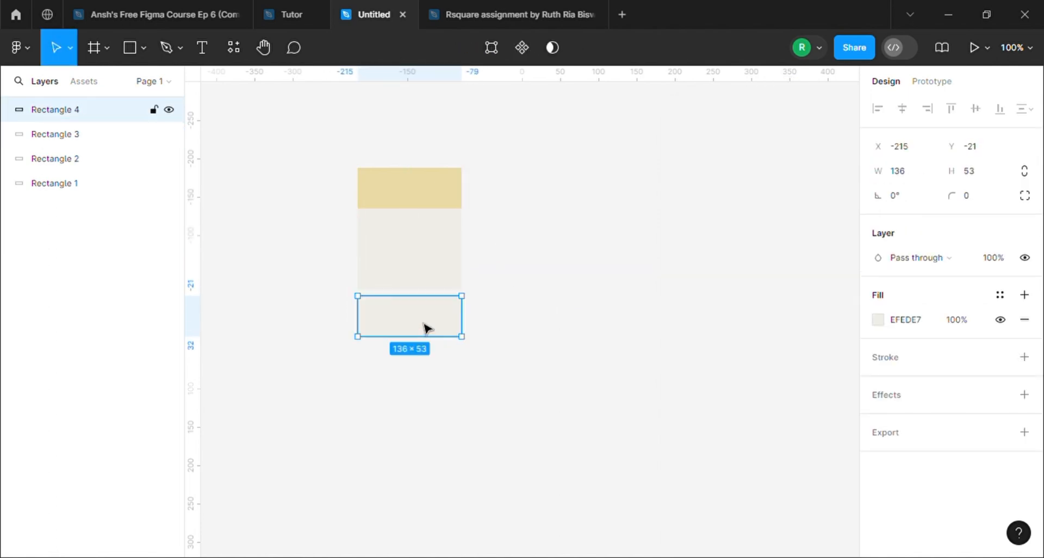
{"action": "key", "text": "Delete"}
Set the vertical spacing between the three stacked rectangles to 6
{"action": "left_click_drag", "start_coordinate": [499, 340], "coordinate": [332, 163]}
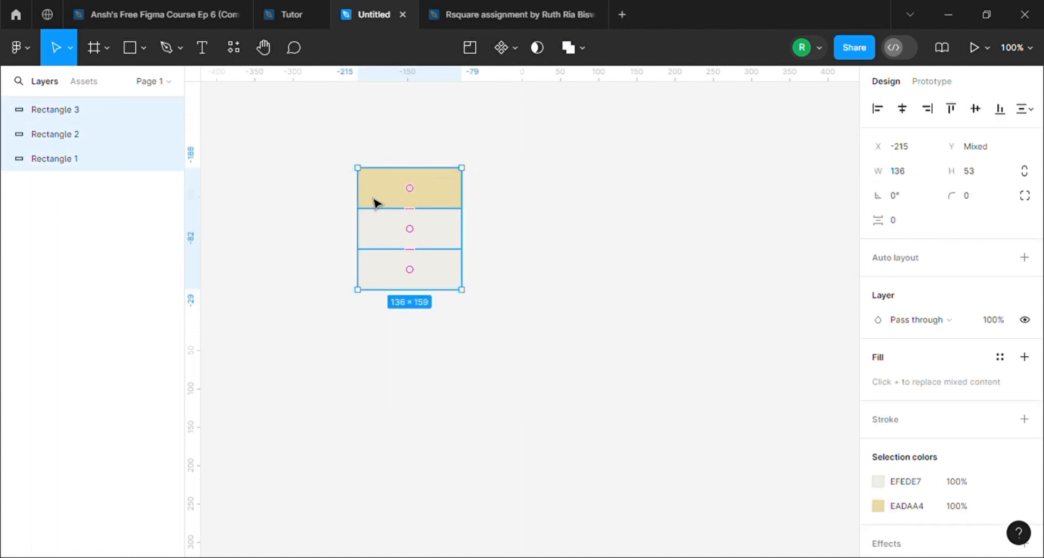
{"action": "left_click_drag", "start_coordinate": [419, 258], "coordinate": [420, 267]}
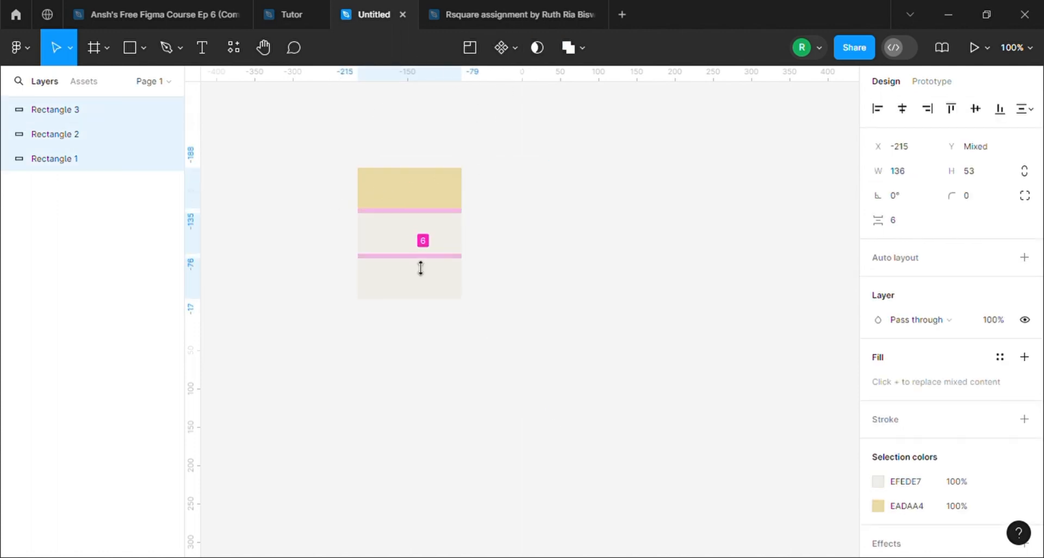
{"action": "left_click", "coordinate": [567, 214]}
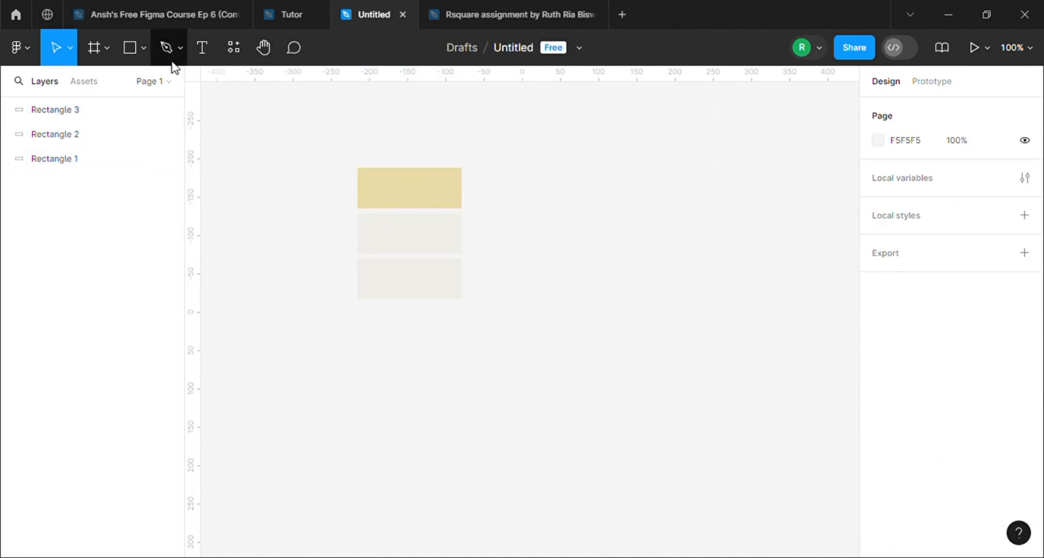
Add the text label S on the yellow rectangle at font size 20
{"action": "left_click", "coordinate": [200, 52]}
{"action": "left_click", "coordinate": [376, 186]}
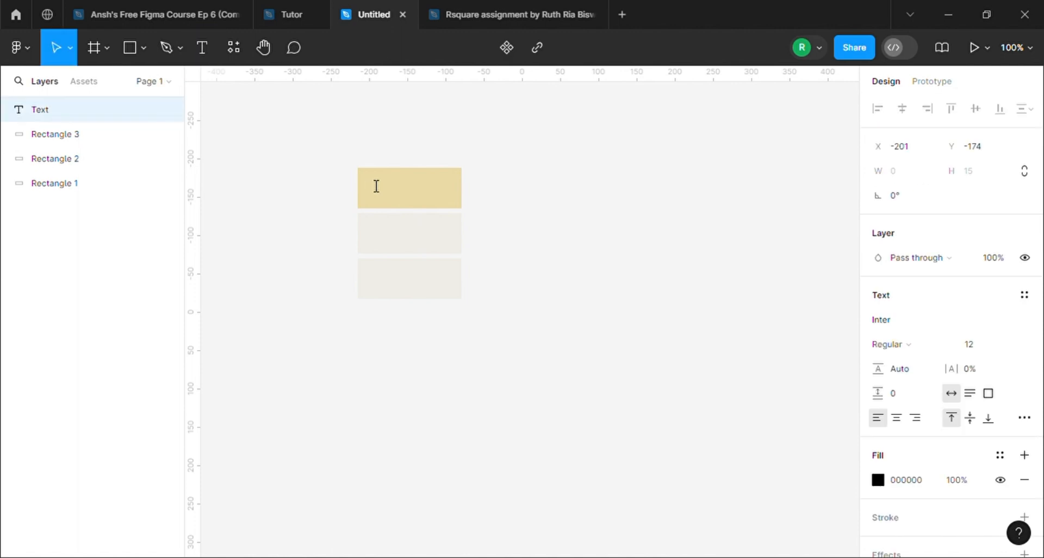
{"action": "key", "text": "Escape"}
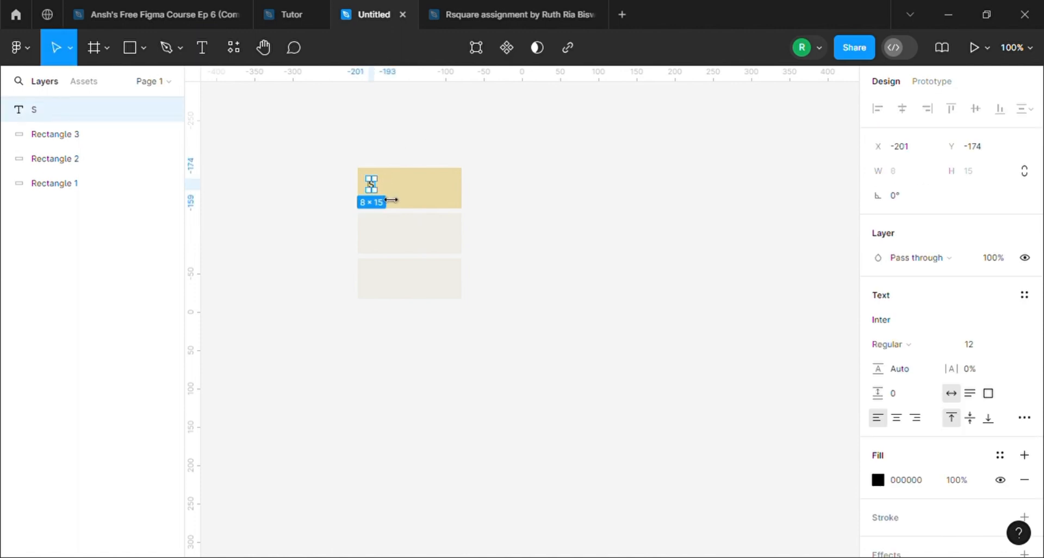
{"action": "left_click", "coordinate": [1015, 346]}
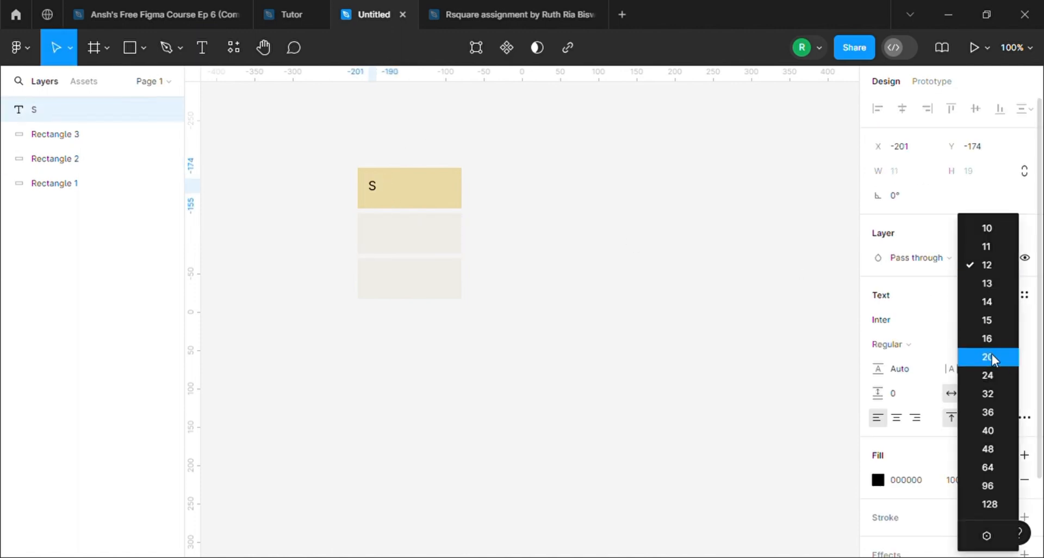
{"action": "left_click", "coordinate": [987, 358]}
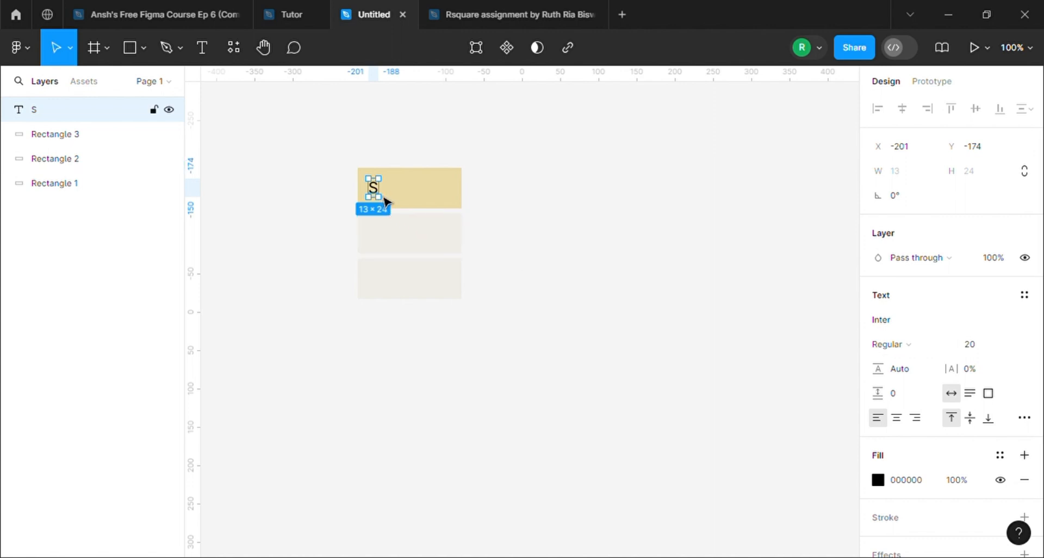
Duplicate the S label onto the two grey rectangles and change the copies to M and L
{"action": "left_click_drag", "start_coordinate": [384, 198], "coordinate": [384, 279]}
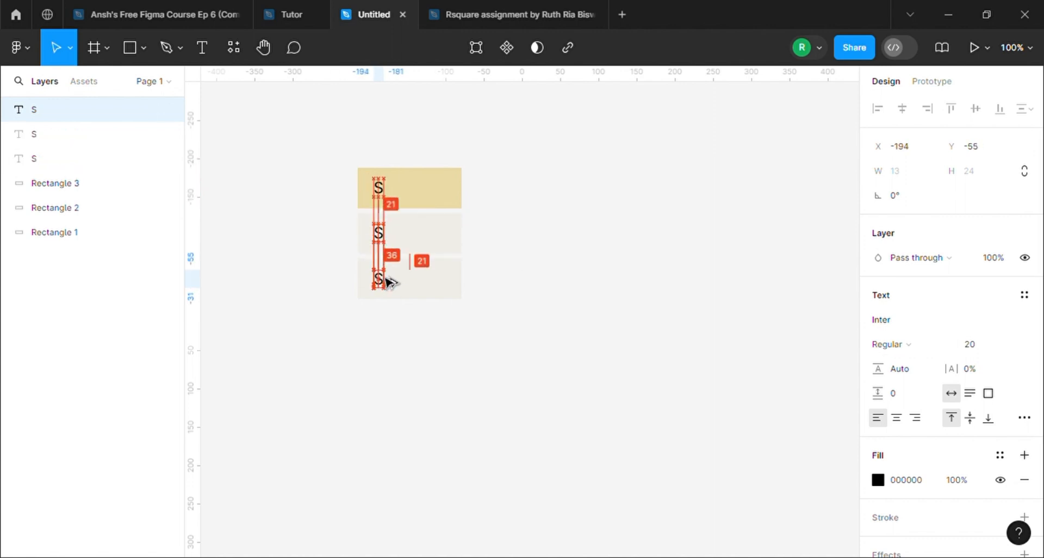
{"action": "double_click", "coordinate": [382, 235]}
{"action": "type", "text": "M"}
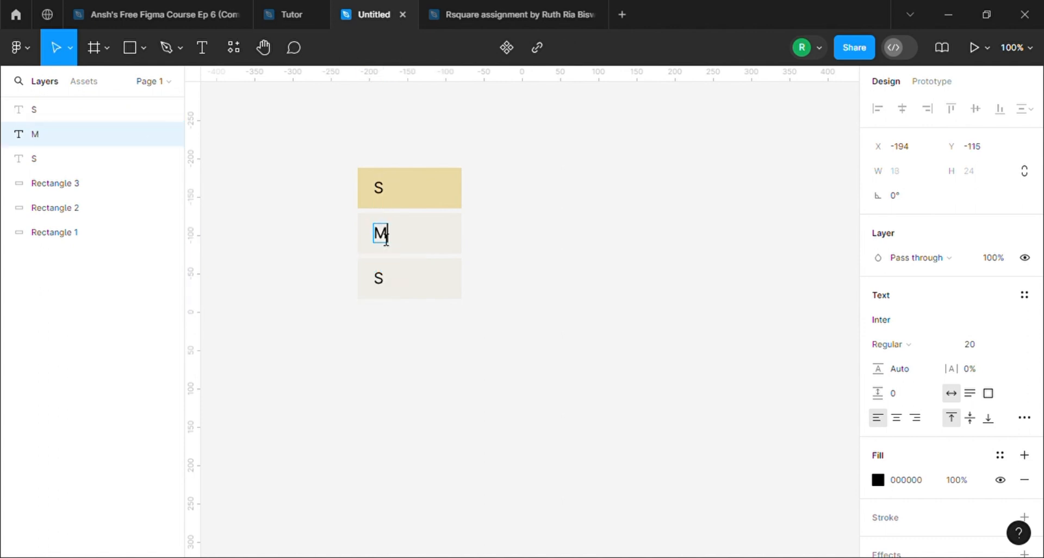
{"action": "double_click", "coordinate": [384, 280]}
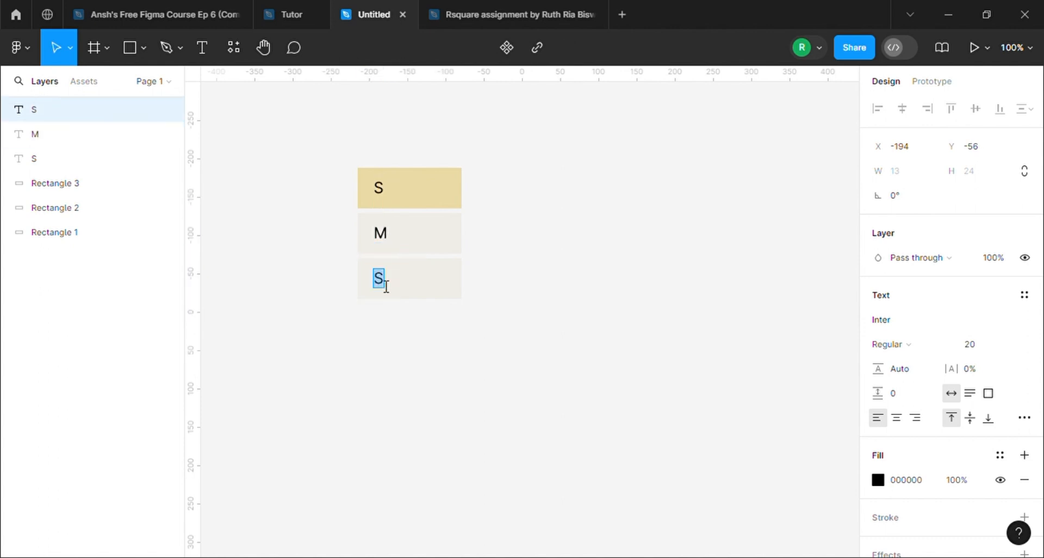
{"action": "left_click", "coordinate": [375, 124]}
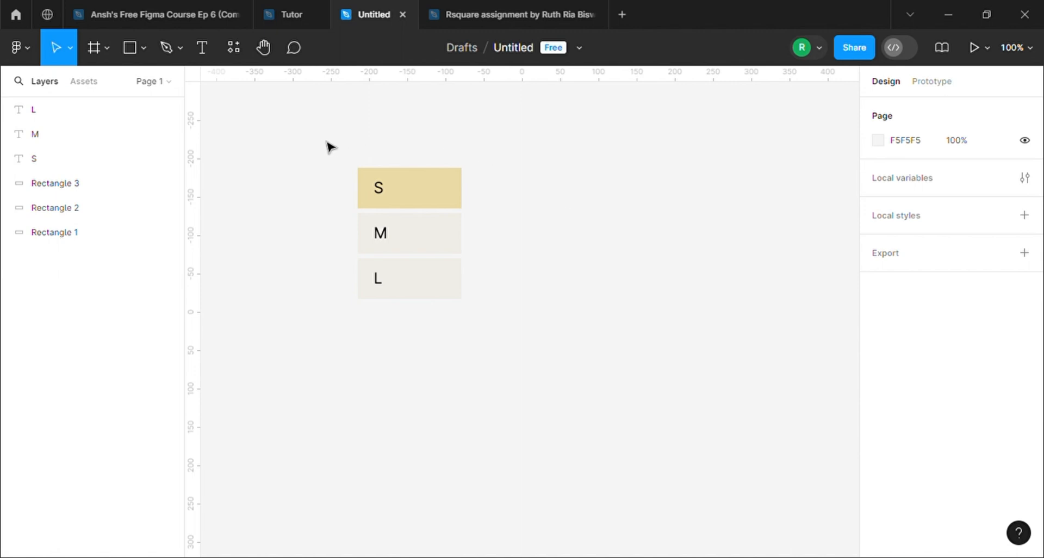
Group the three rectangles with their S, M and L labels and name the group Small selected
{"action": "left_click_drag", "start_coordinate": [329, 146], "coordinate": [517, 373]}
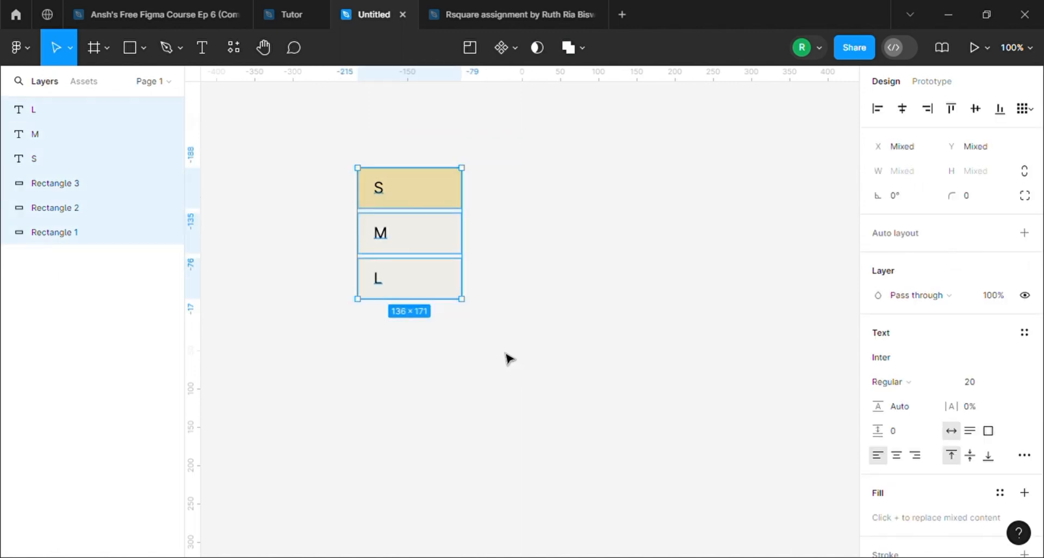
{"action": "key", "text": "ctrl+g"}
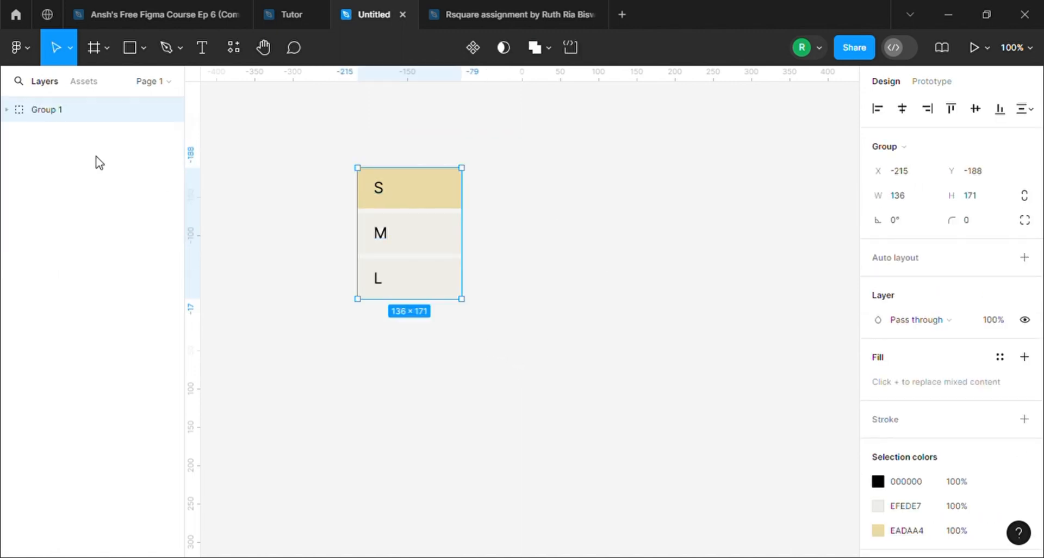
{"action": "double_click", "coordinate": [47, 112]}
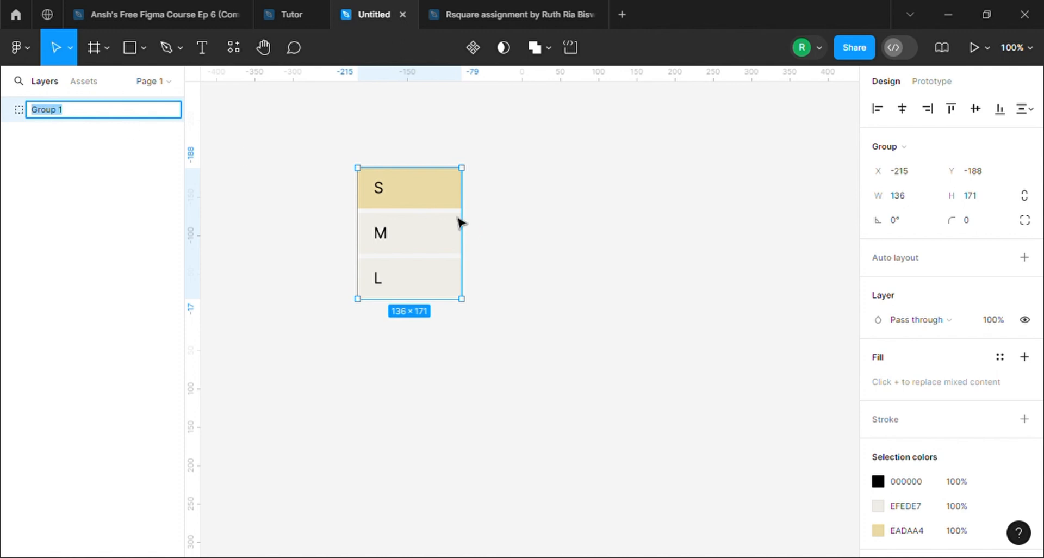
{"action": "type", "text": "Small selected"}
{"action": "left_click", "coordinate": [625, 206]}
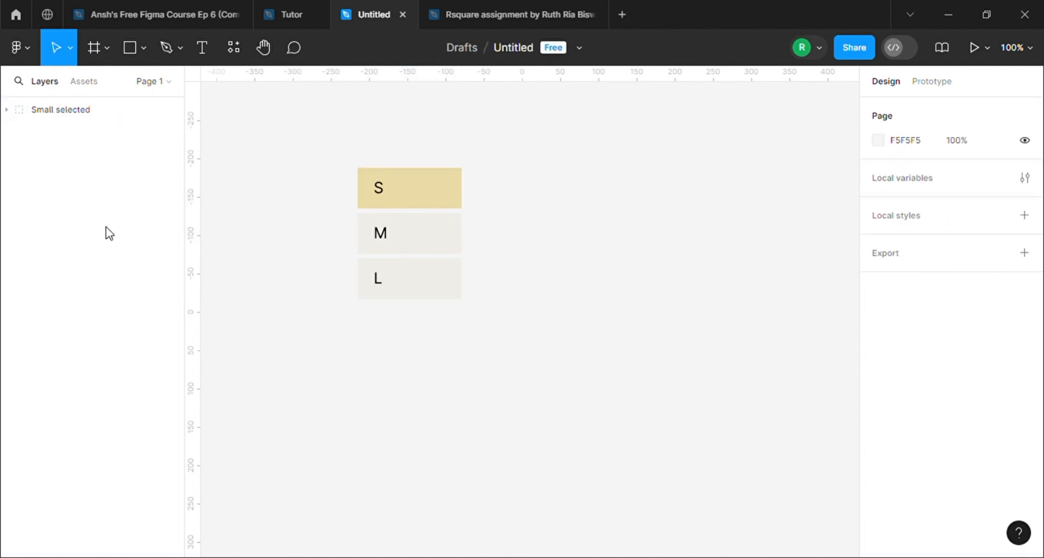
Turn the Small selected group into a component and add a second variant to it
{"action": "left_click", "coordinate": [405, 190]}
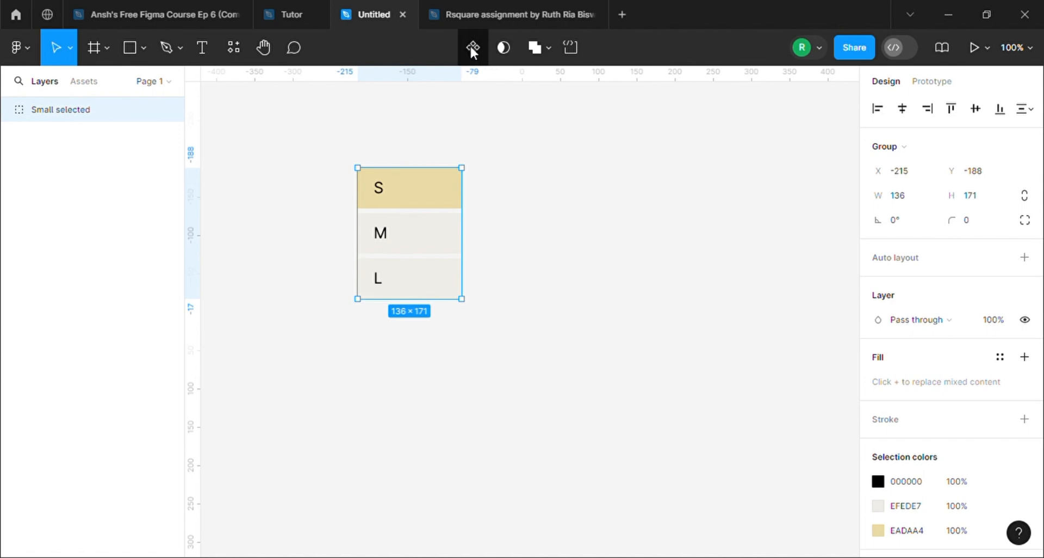
{"action": "left_click", "coordinate": [470, 48]}
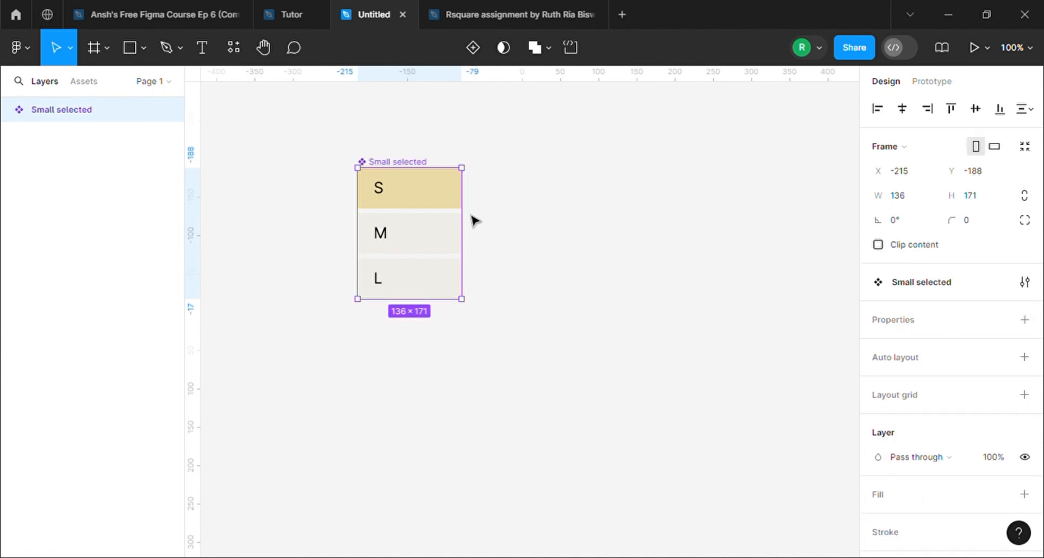
{"action": "left_click", "coordinate": [475, 46]}
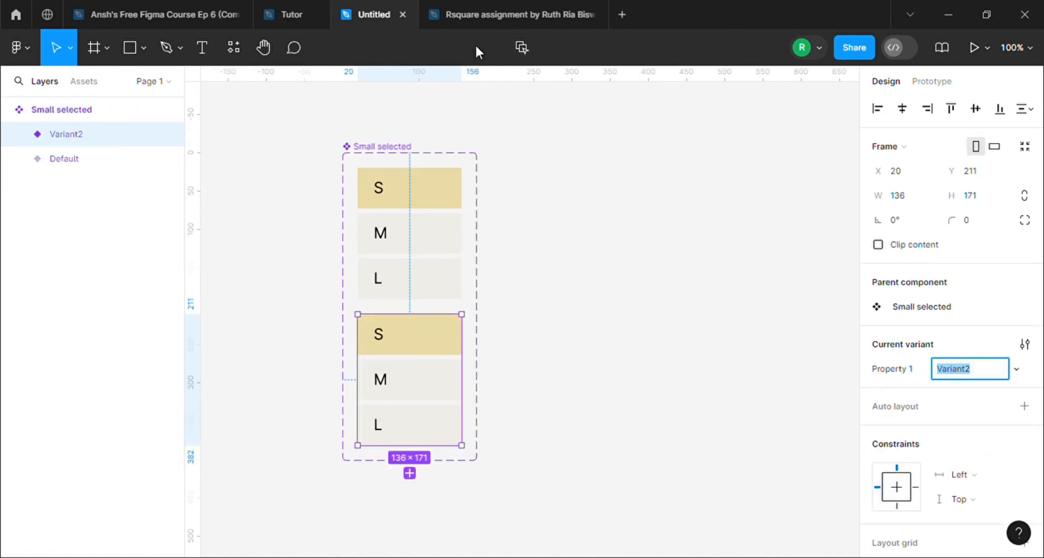
Give the M rectangle in the second variant the yellow fill sampled from the first variant's S rectangle
{"action": "left_click", "coordinate": [399, 376]}
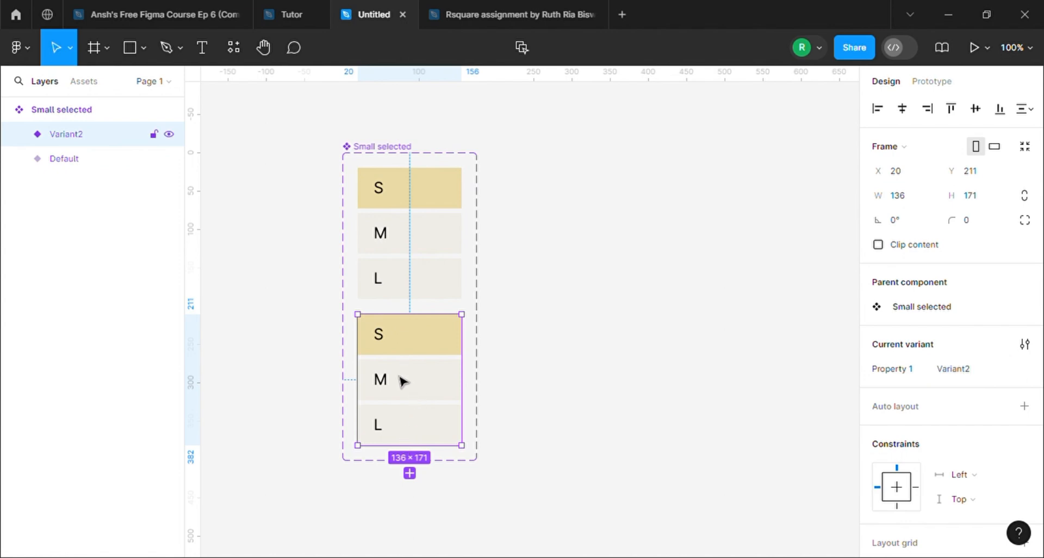
{"action": "double_click", "coordinate": [402, 380]}
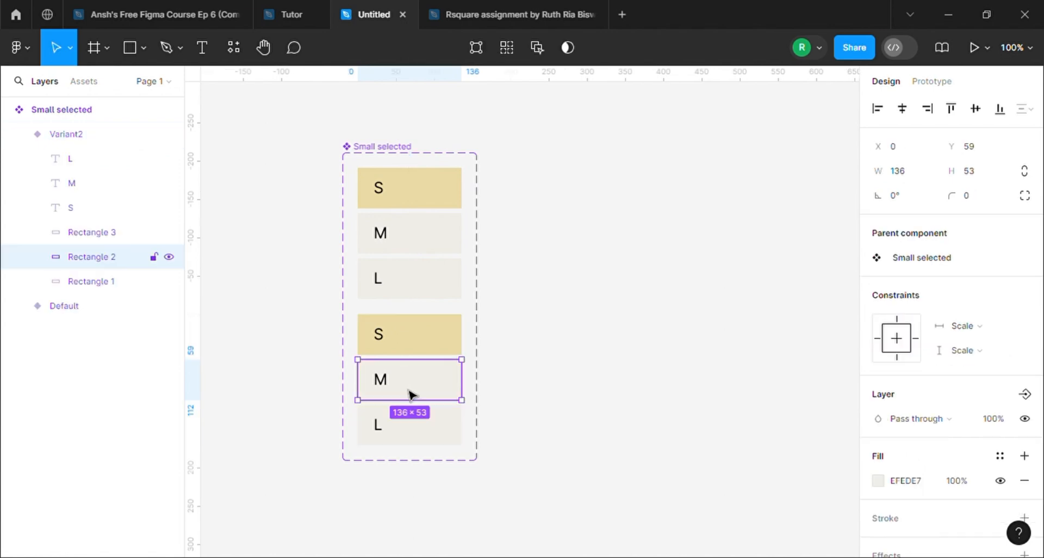
{"action": "left_click", "coordinate": [877, 482]}
{"action": "left_click", "coordinate": [697, 373]}
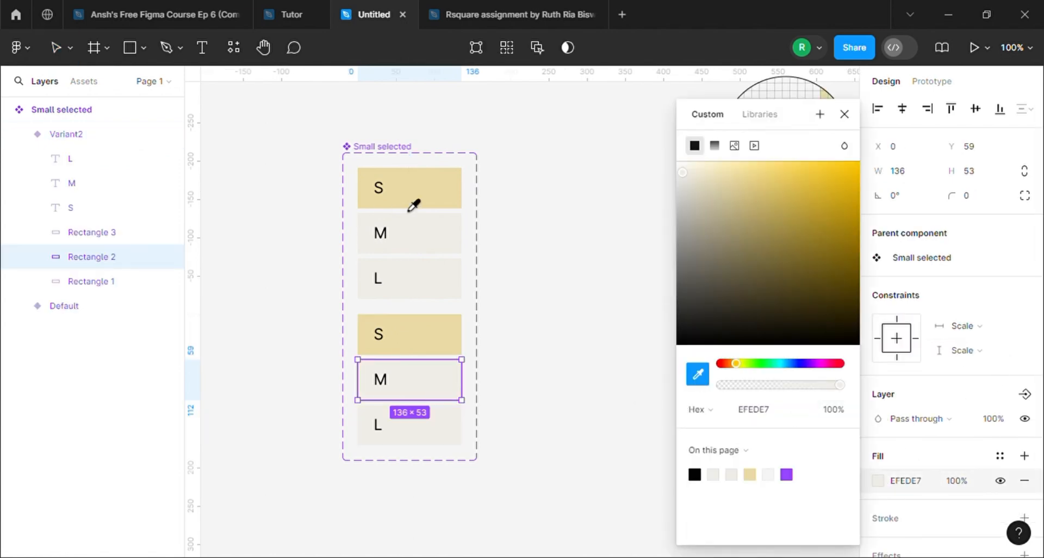
{"action": "left_click", "coordinate": [413, 195]}
Give the S rectangle in the second variant the grey fill sampled from the first variant's M rectangle
{"action": "left_click", "coordinate": [402, 340]}
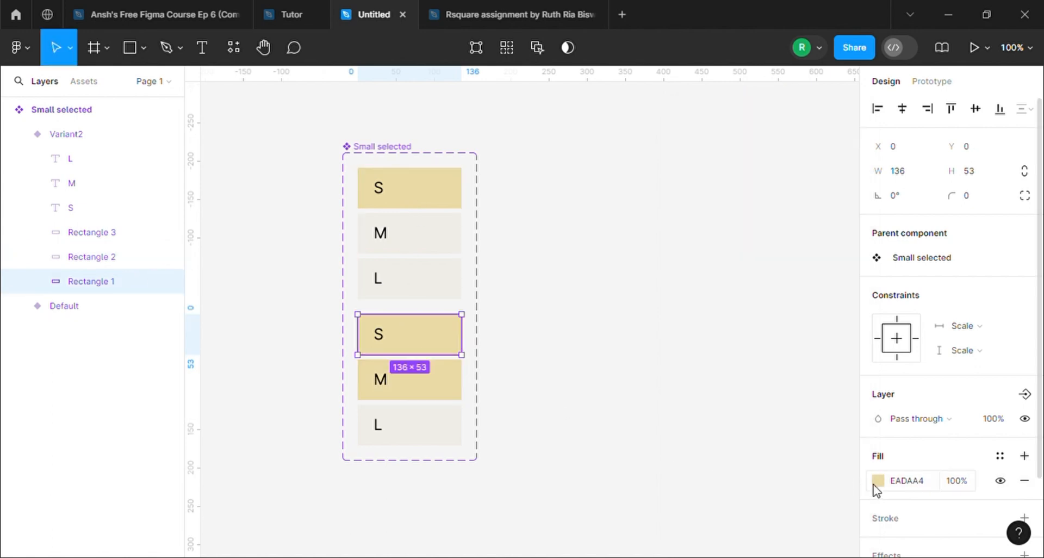
{"action": "left_click", "coordinate": [882, 481]}
{"action": "left_click", "coordinate": [879, 480]}
{"action": "left_click", "coordinate": [697, 374]}
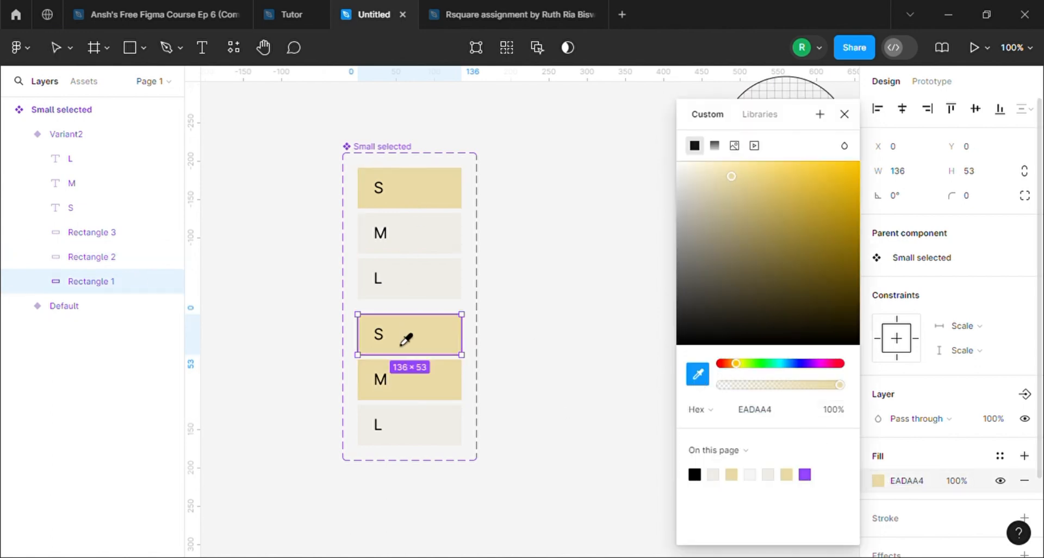
{"action": "left_click", "coordinate": [439, 246]}
{"action": "left_click", "coordinate": [578, 294]}
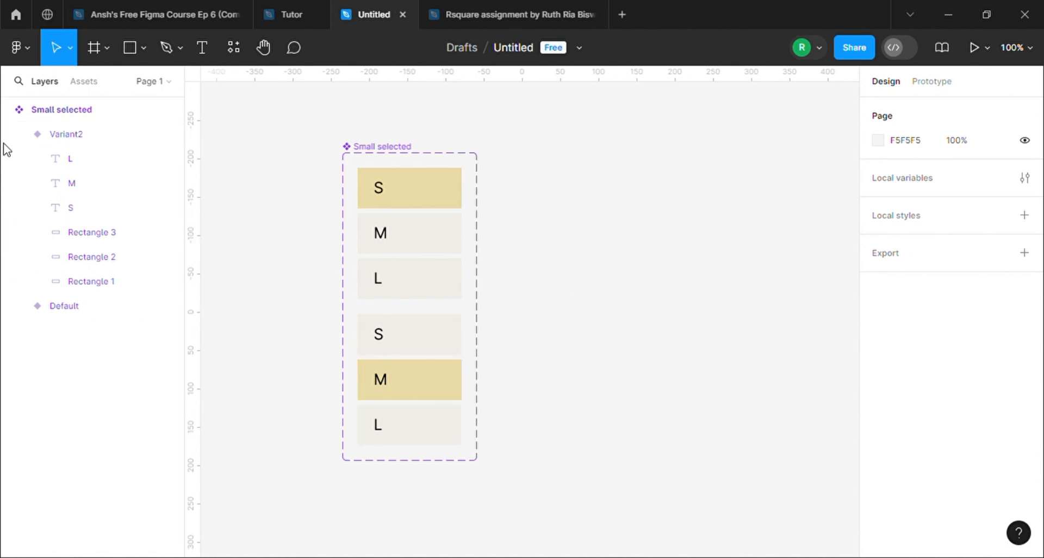
Rename the second variant's layer to Medium selected
{"action": "left_click", "coordinate": [17, 134]}
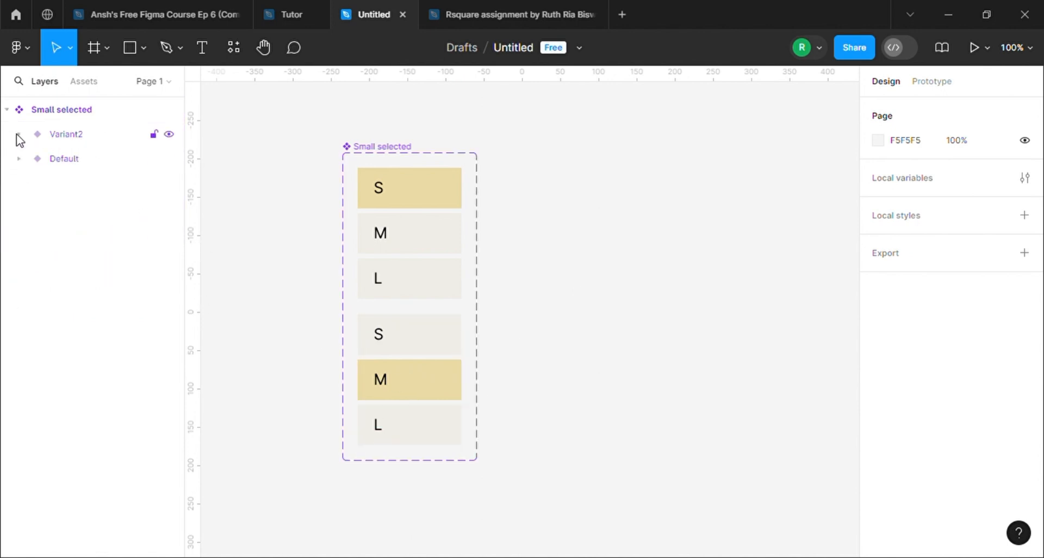
{"action": "left_click", "coordinate": [415, 348]}
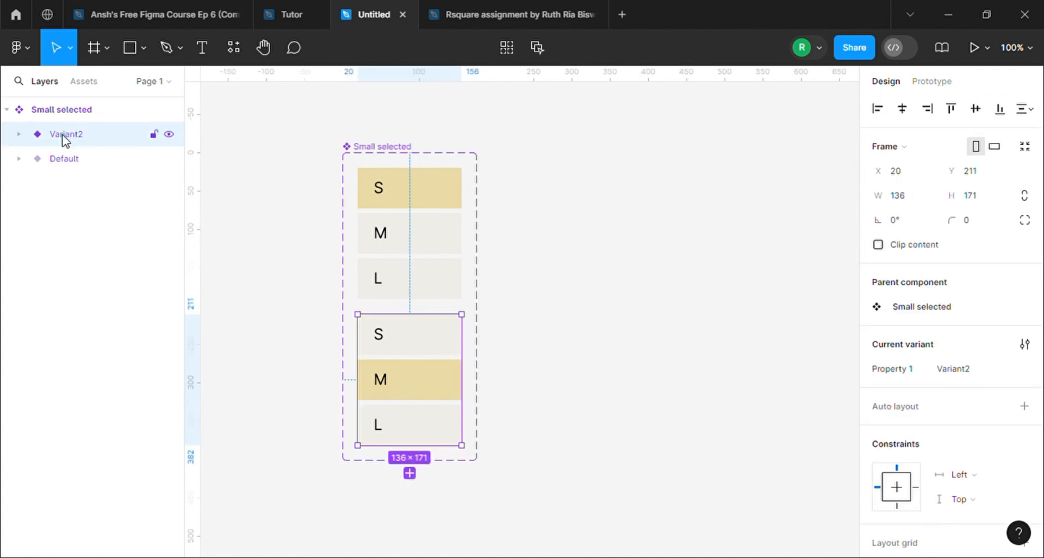
{"action": "double_click", "coordinate": [66, 136]}
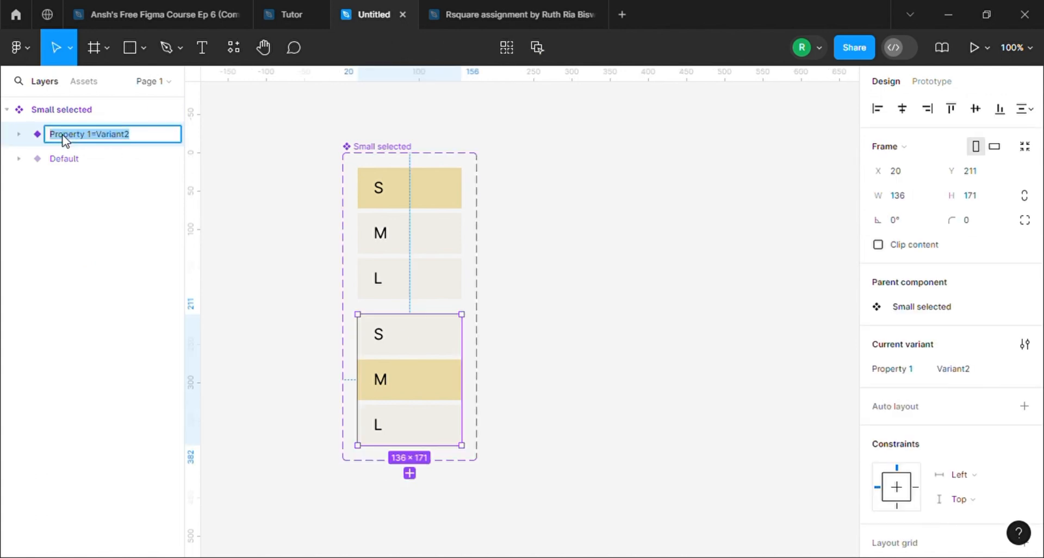
{"action": "type", "text": "Medium selected"}
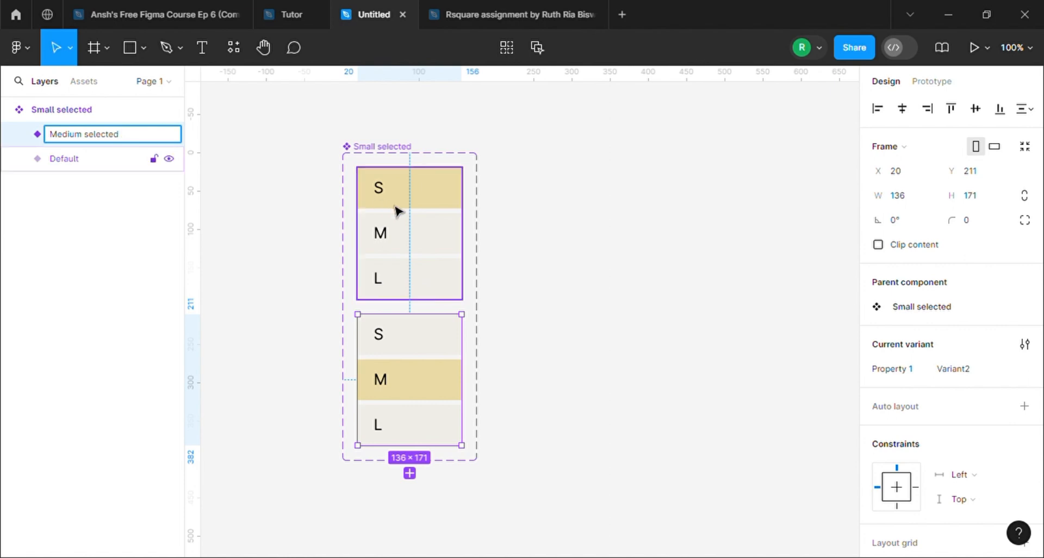
Set the first variant's Property 1 value to Small
{"action": "left_click", "coordinate": [399, 211]}
{"action": "double_click", "coordinate": [71, 161]}
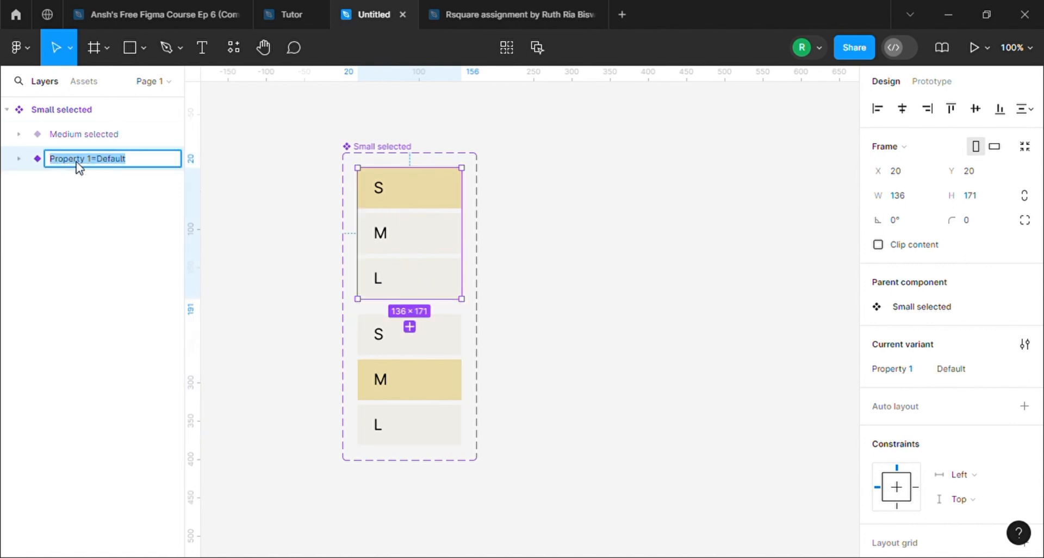
{"action": "left_click", "coordinate": [966, 374]}
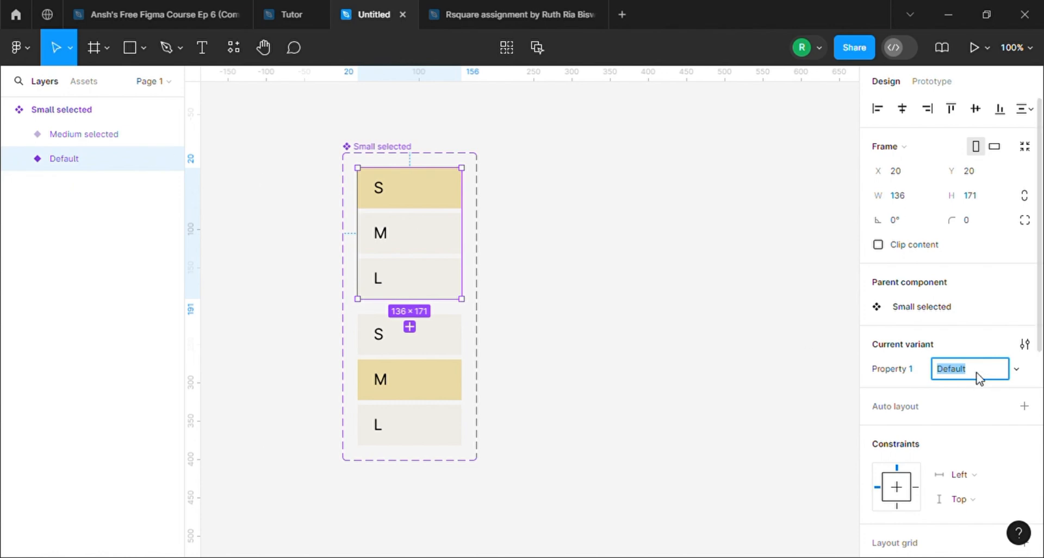
{"action": "type", "text": "Small"}
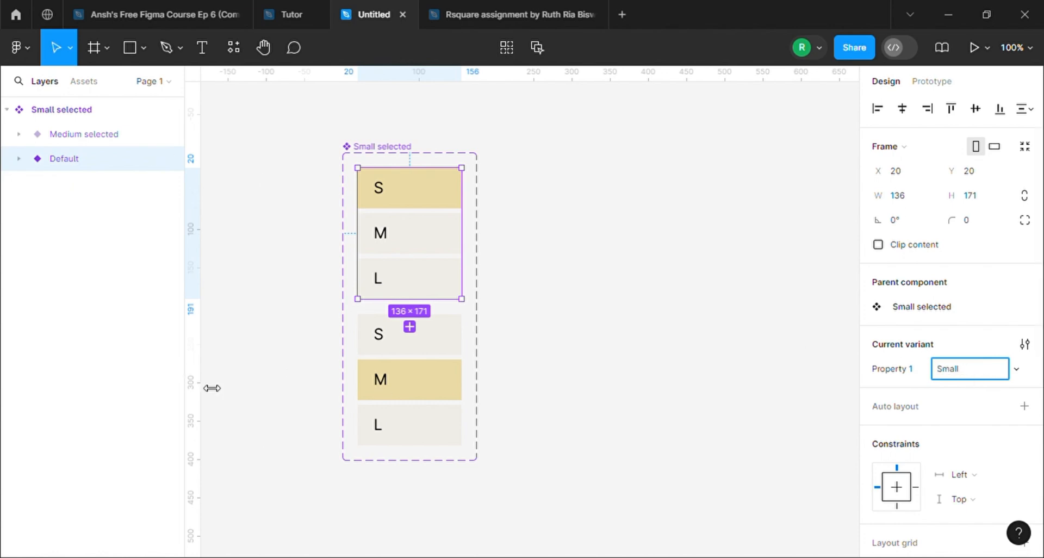
Set the second variant's Property 1 value to Medium
{"action": "left_click", "coordinate": [82, 134]}
{"action": "left_click", "coordinate": [961, 370]}
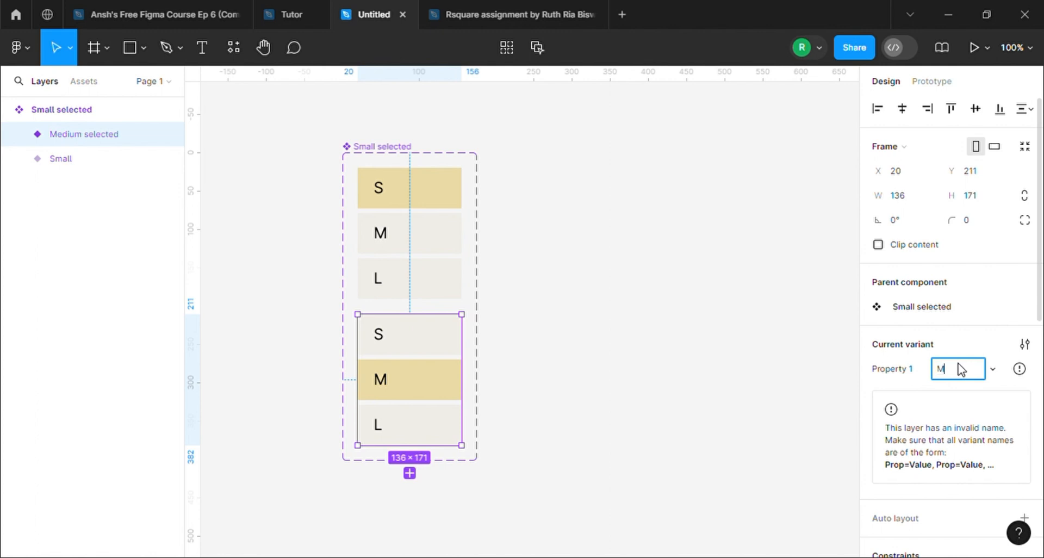
{"action": "type", "text": "Medium"}
{"action": "key", "text": "Return"}
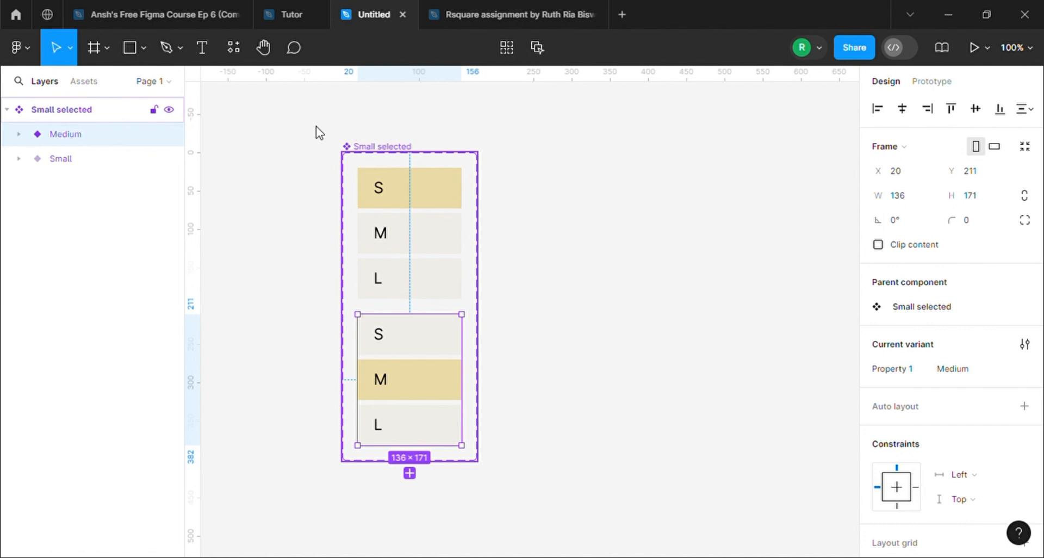
Rename the component set to Size component
{"action": "left_click", "coordinate": [367, 147]}
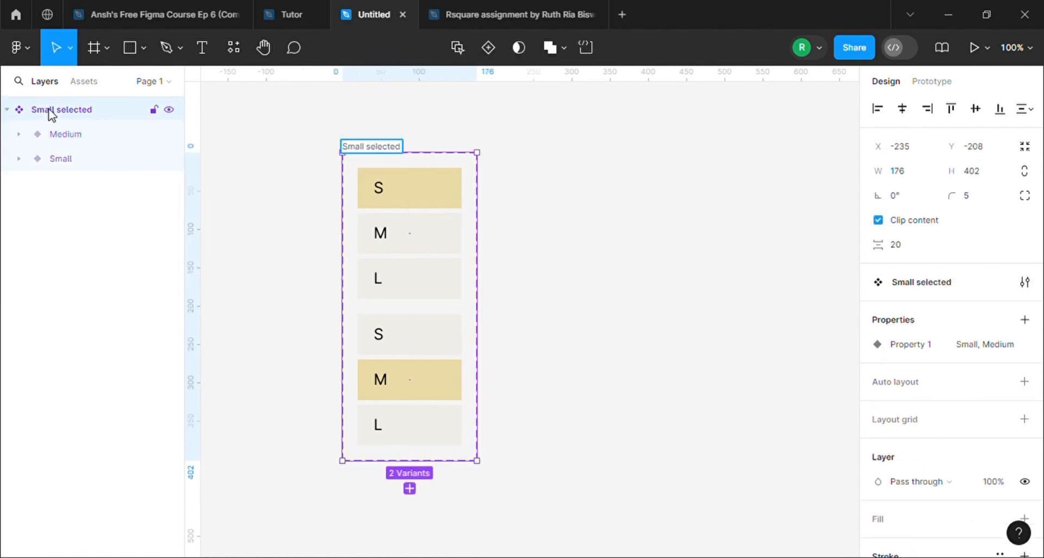
{"action": "double_click", "coordinate": [80, 114]}
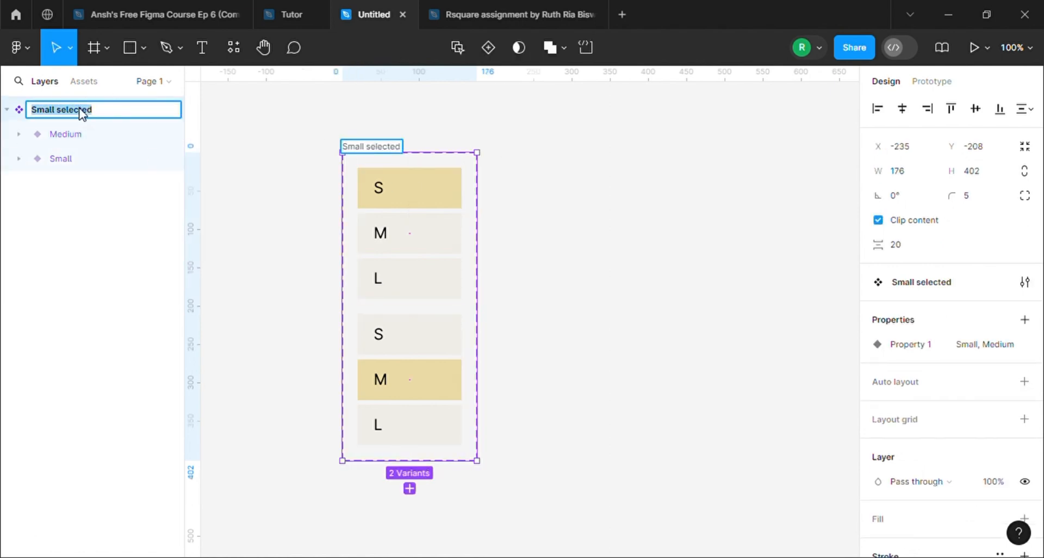
{"action": "type", "text": "S"}
{"action": "type", "text": "ize component"}
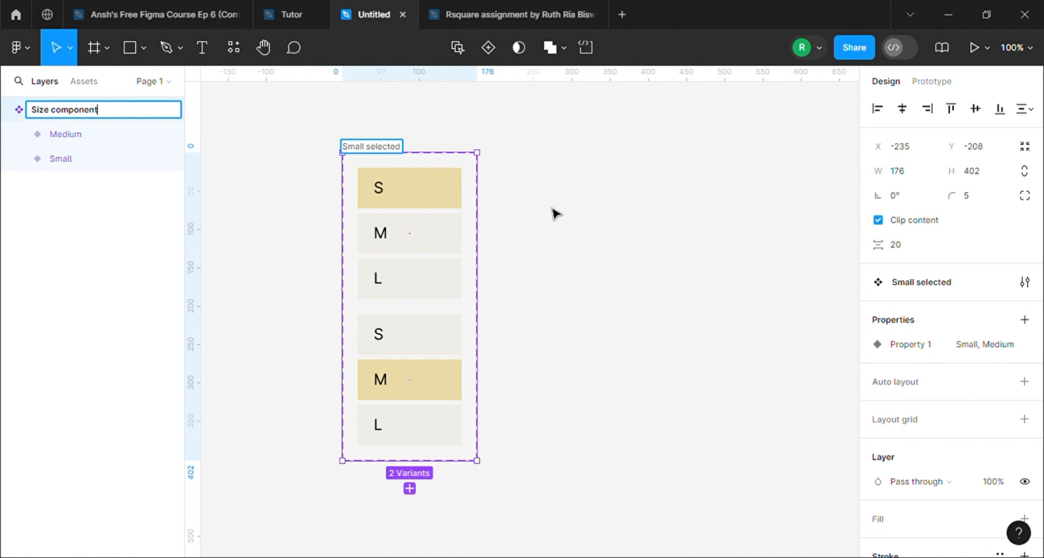
{"action": "left_click", "coordinate": [554, 213]}
Add a third variant to the component set based on the Medium variant
{"action": "scroll", "coordinate": [386, 299], "scroll_direction": "down", "scroll_amount": 1}
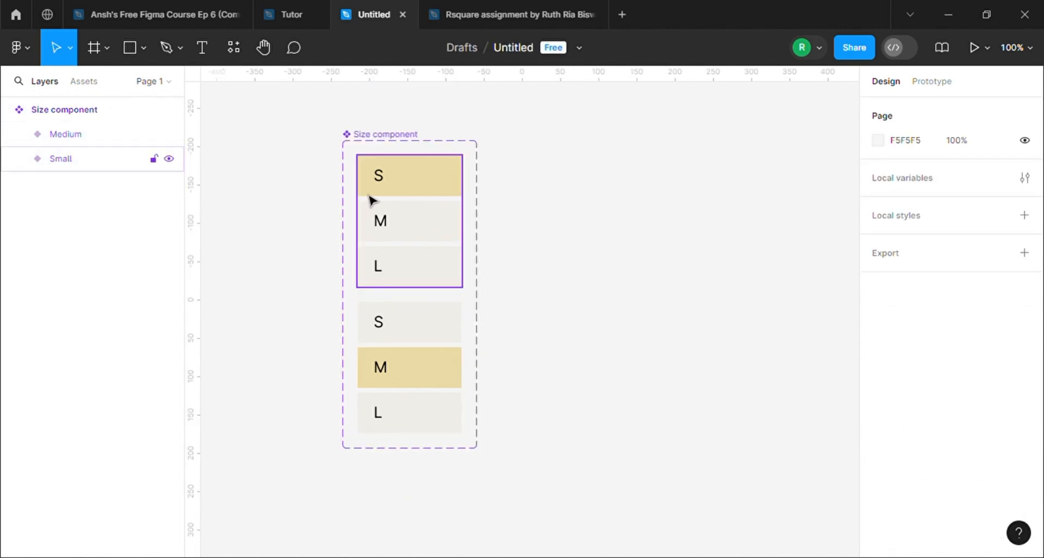
{"action": "left_click", "coordinate": [368, 146]}
{"action": "left_click", "coordinate": [377, 389]}
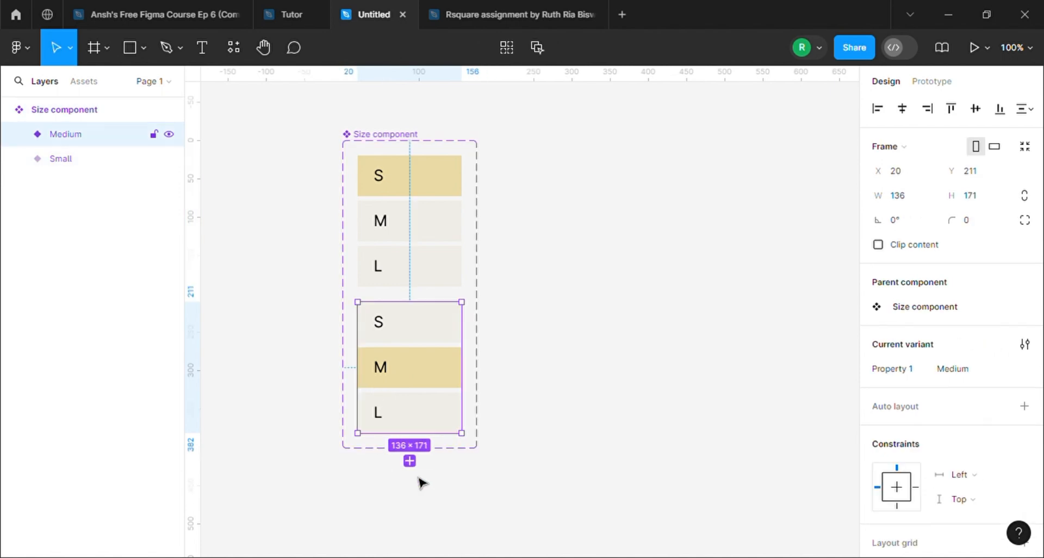
{"action": "left_click", "coordinate": [409, 460]}
Widen the Size component set to 639 to make room for the variants side by side
{"action": "scroll", "coordinate": [484, 377], "scroll_direction": "down", "scroll_amount": 1}
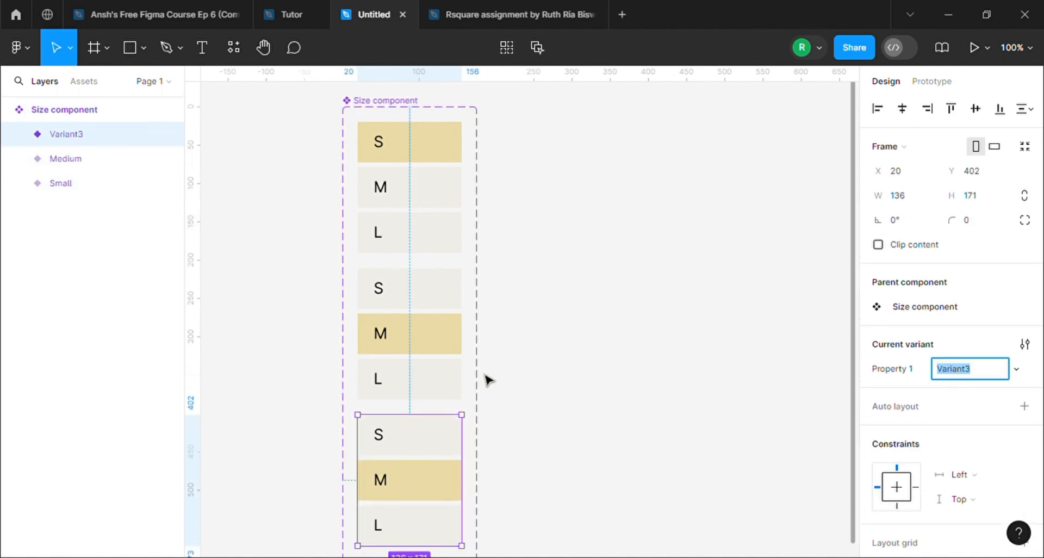
{"action": "left_click", "coordinate": [380, 105]}
{"action": "left_click_drag", "start_coordinate": [741, 218], "coordinate": [830, 235]}
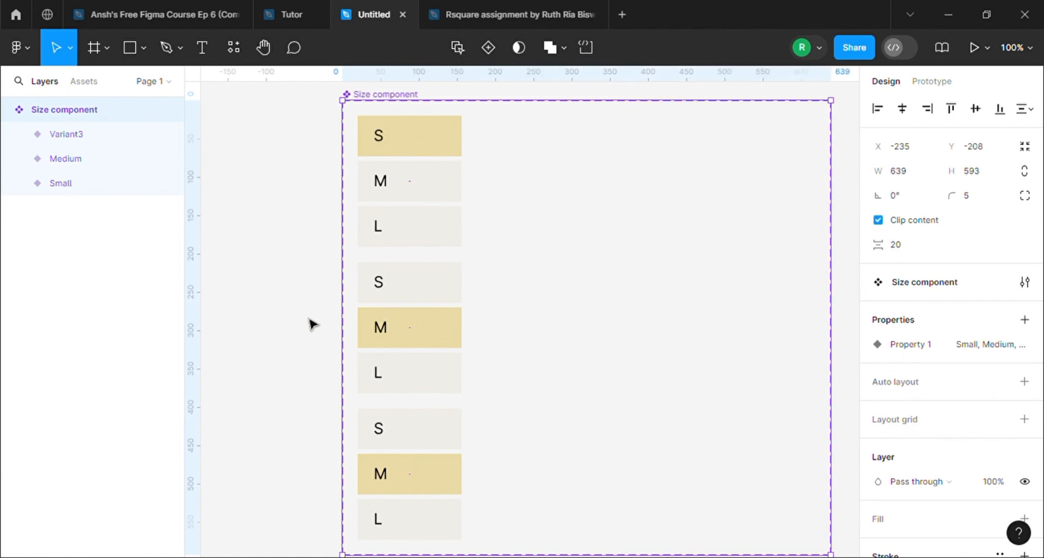
Move the Medium and third variants into a row beside the Small variant, with the third at X 411, Y 20
{"action": "left_click", "coordinate": [421, 368]}
{"action": "left_click_drag", "start_coordinate": [402, 365], "coordinate": [544, 218]}
{"action": "left_click_drag", "start_coordinate": [424, 492], "coordinate": [724, 201]}
Move the Size component set to X -312, Y -307 on the canvas
{"action": "scroll", "coordinate": [453, 279], "scroll_direction": "down", "scroll_amount": 2}
{"action": "scroll", "coordinate": [452, 279], "scroll_direction": "down", "scroll_amount": 3}
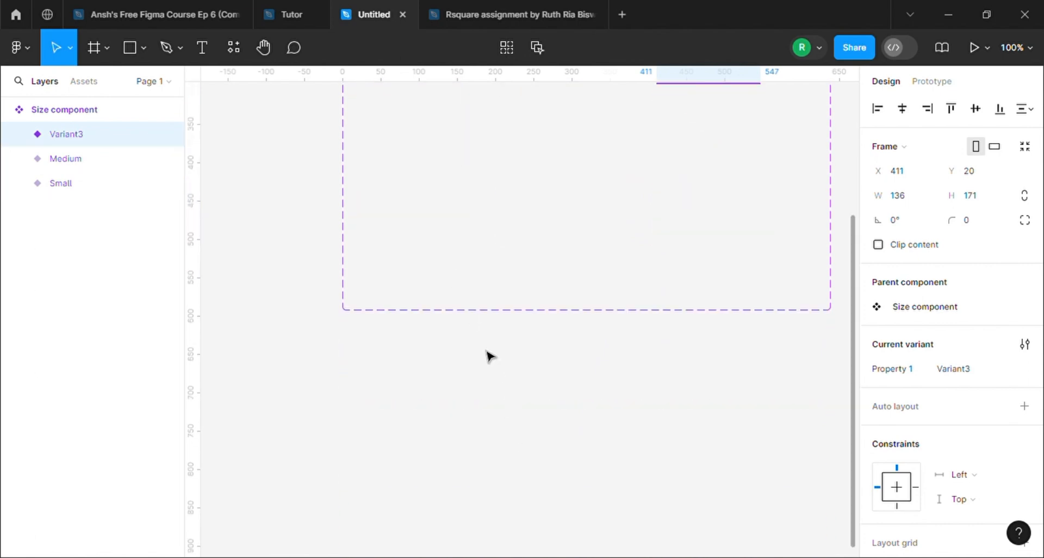
{"action": "left_click", "coordinate": [478, 319]}
{"action": "scroll", "coordinate": [457, 293], "scroll_direction": "up", "scroll_amount": 4}
{"action": "left_click", "coordinate": [386, 207]}
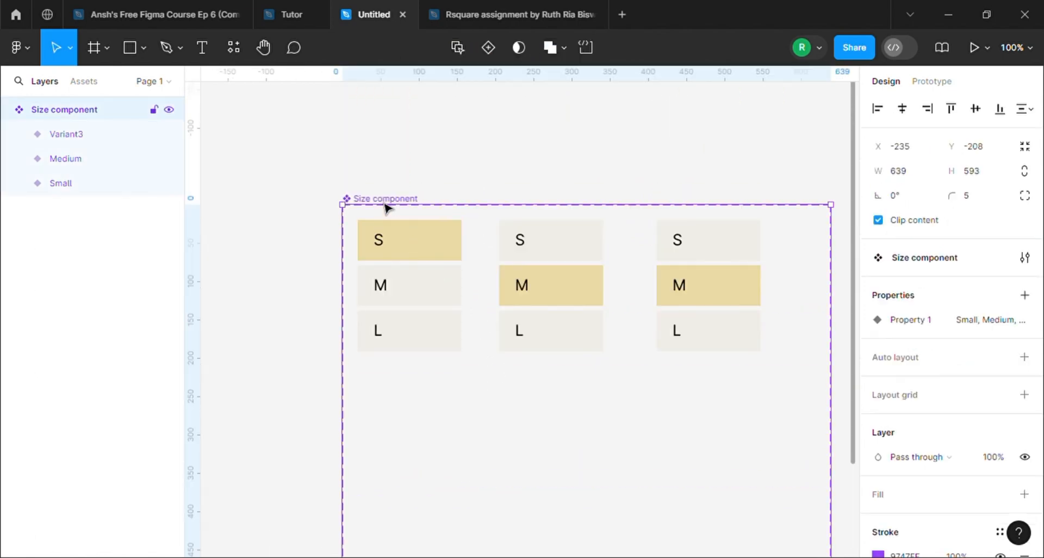
{"action": "left_click_drag", "start_coordinate": [384, 206], "coordinate": [320, 124]}
Shrink the Size component set's frame to 579 wide and 222 high around the row of variants
{"action": "scroll", "coordinate": [527, 489], "scroll_direction": "down", "scroll_amount": 1}
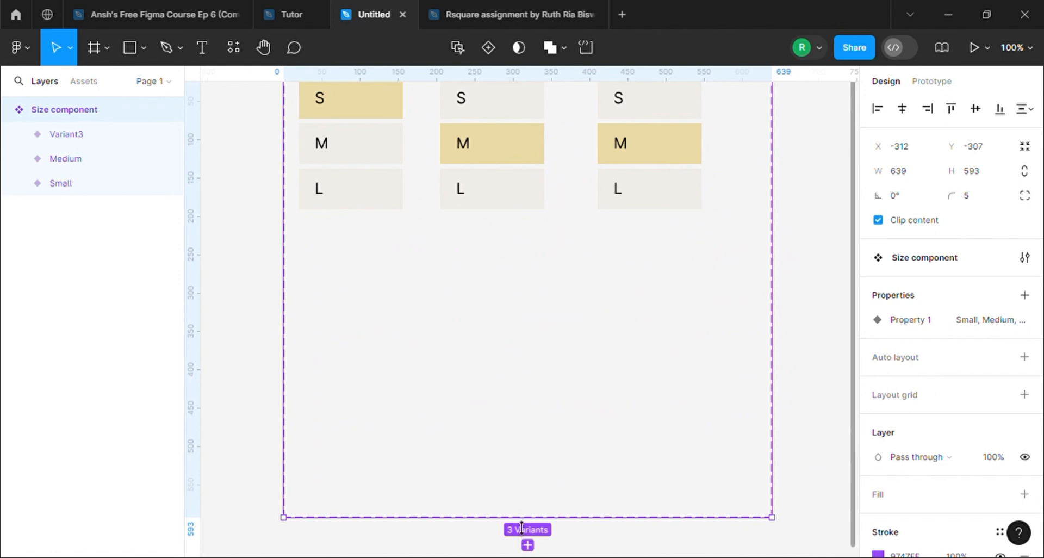
{"action": "left_click_drag", "start_coordinate": [522, 527], "coordinate": [498, 234]}
{"action": "scroll", "coordinate": [543, 338], "scroll_direction": "up", "scroll_amount": 3}
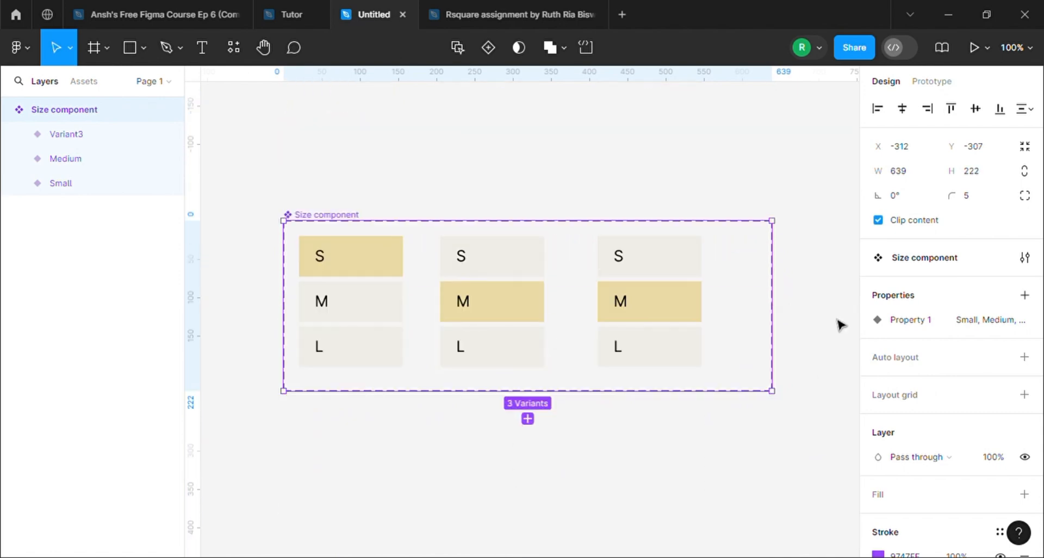
{"action": "left_click_drag", "start_coordinate": [781, 316], "coordinate": [732, 315]}
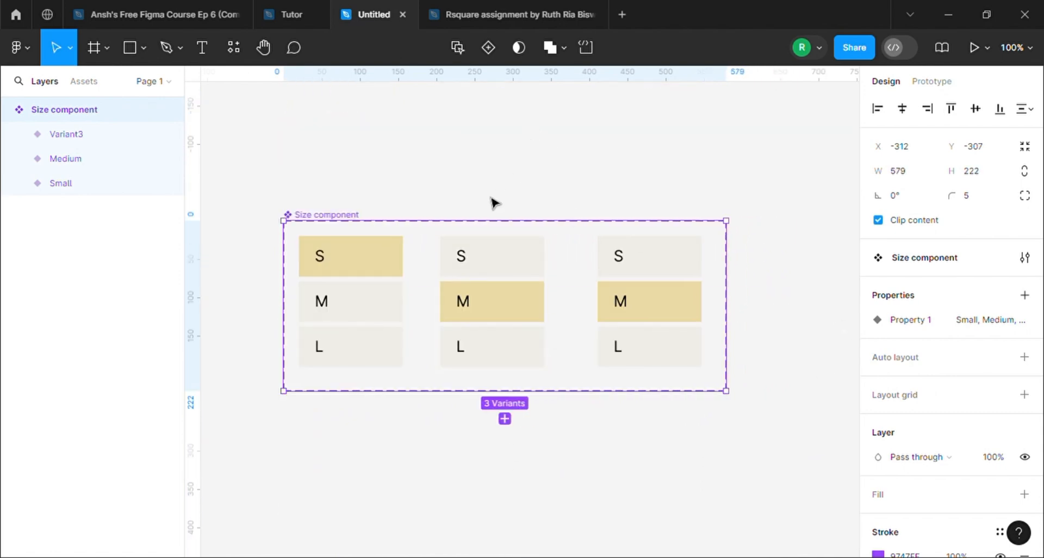
{"action": "left_click", "coordinate": [309, 191]}
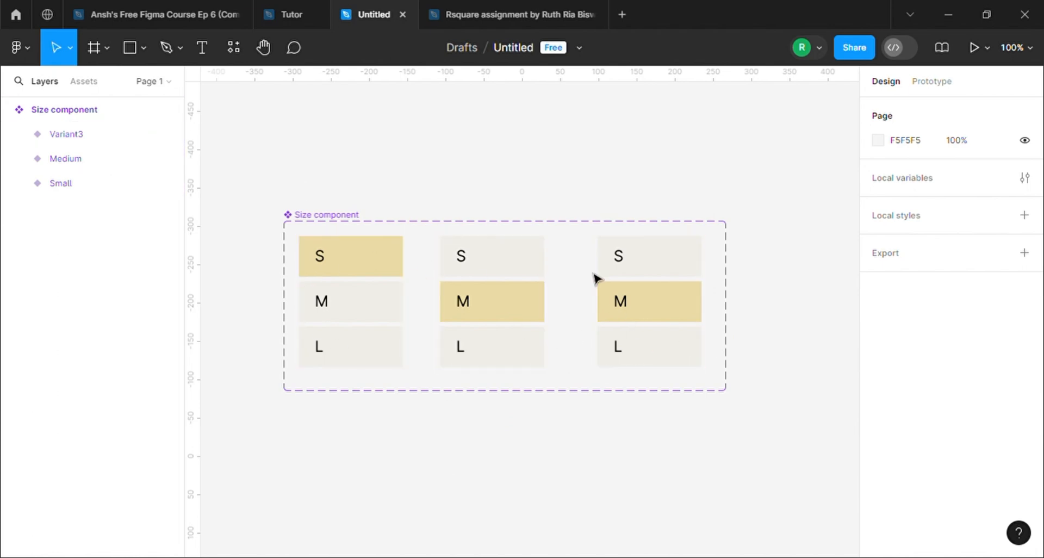
Connect the M boxes of the Small and third variants to the Medium variant, using an On click trigger and Instant change
{"action": "left_click", "coordinate": [364, 288]}
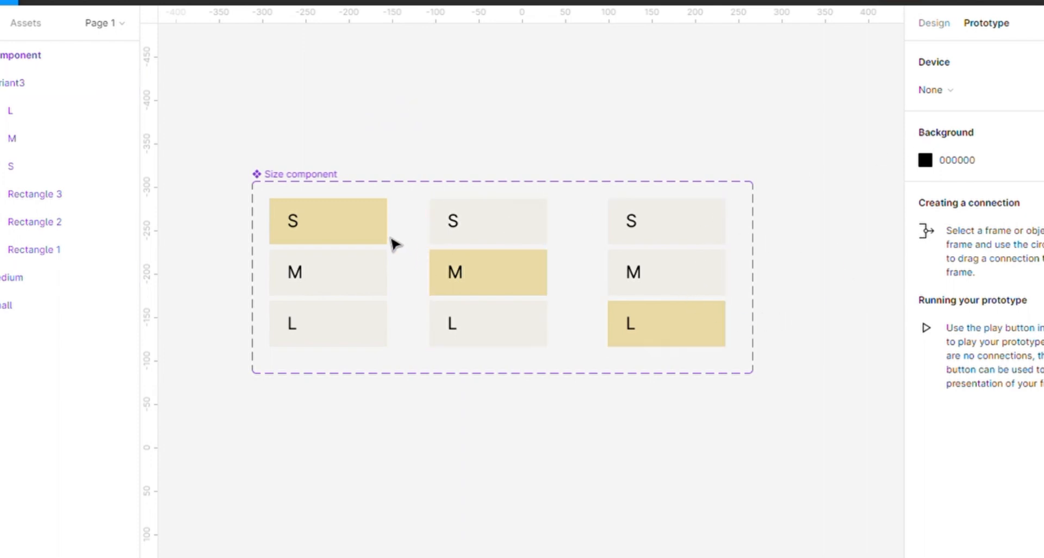
{"action": "double_click", "coordinate": [341, 283]}
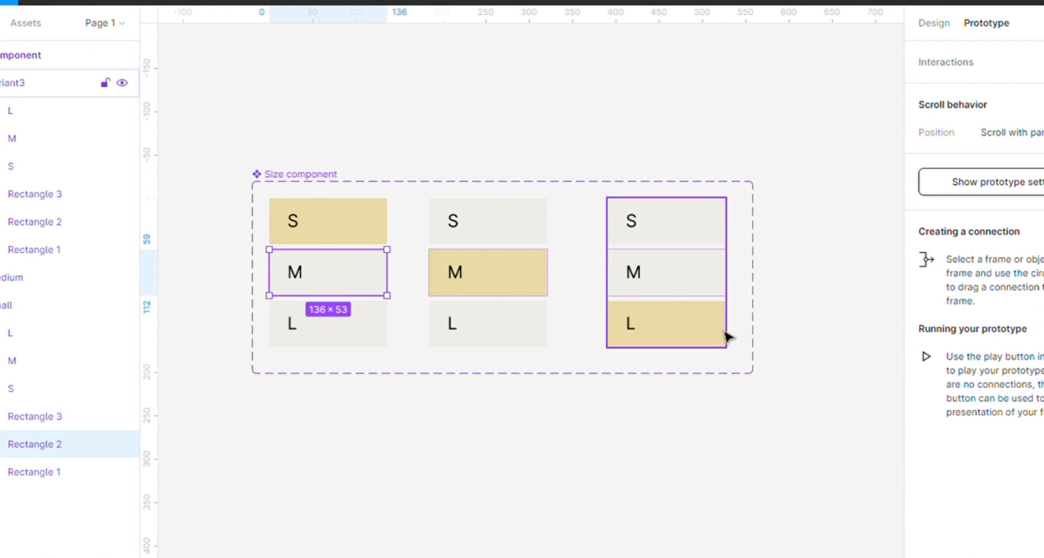
{"action": "left_click", "coordinate": [699, 284], "text": "shift"}
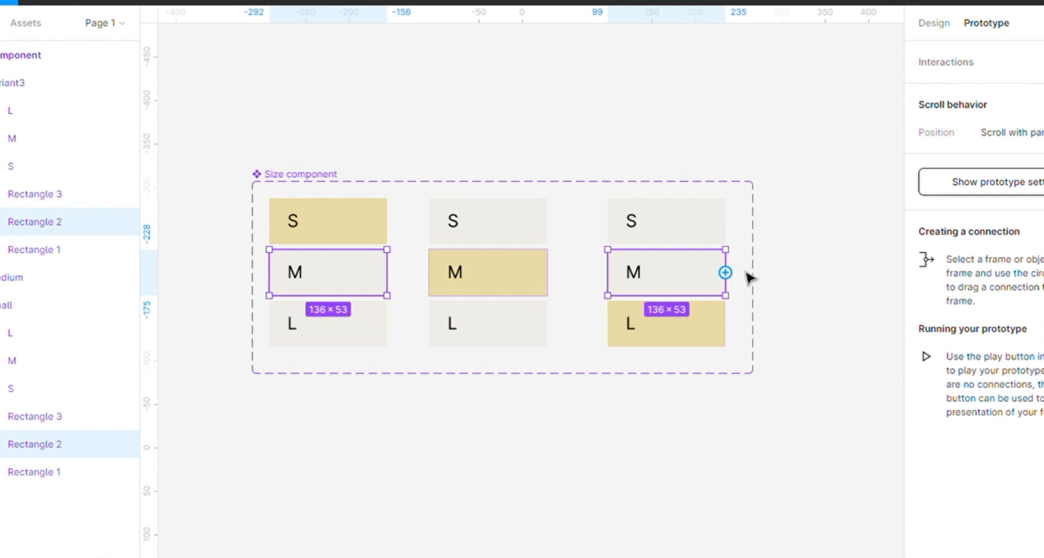
{"action": "left_click_drag", "start_coordinate": [725, 271], "coordinate": [523, 241]}
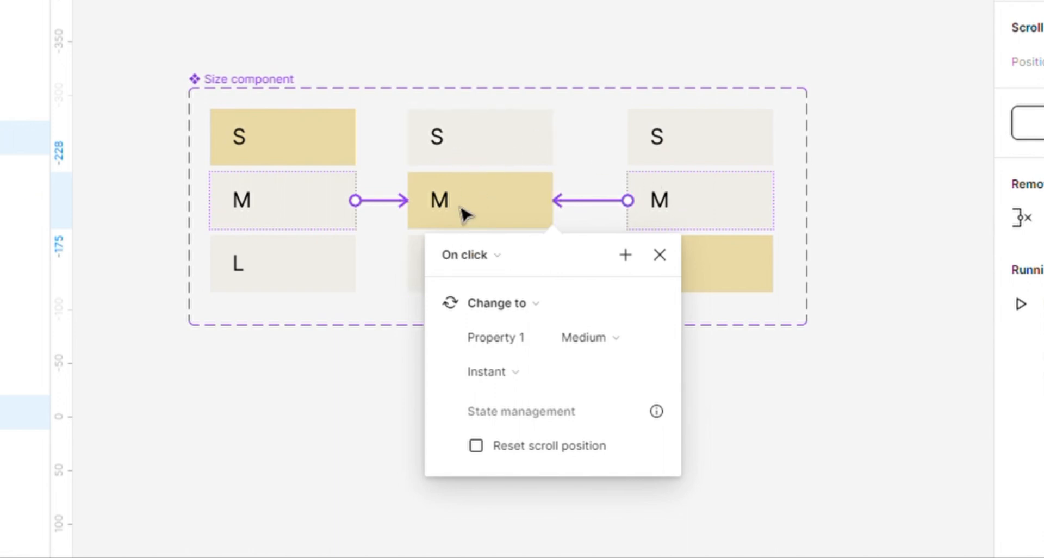
{"action": "left_click", "coordinate": [457, 255]}
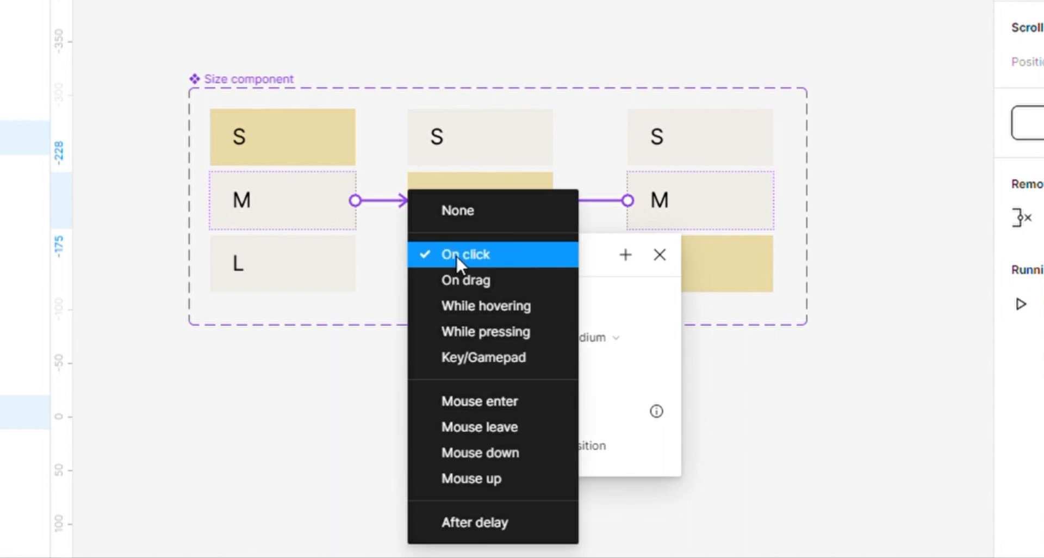
{"action": "left_click", "coordinate": [456, 254]}
{"action": "left_click", "coordinate": [496, 369]}
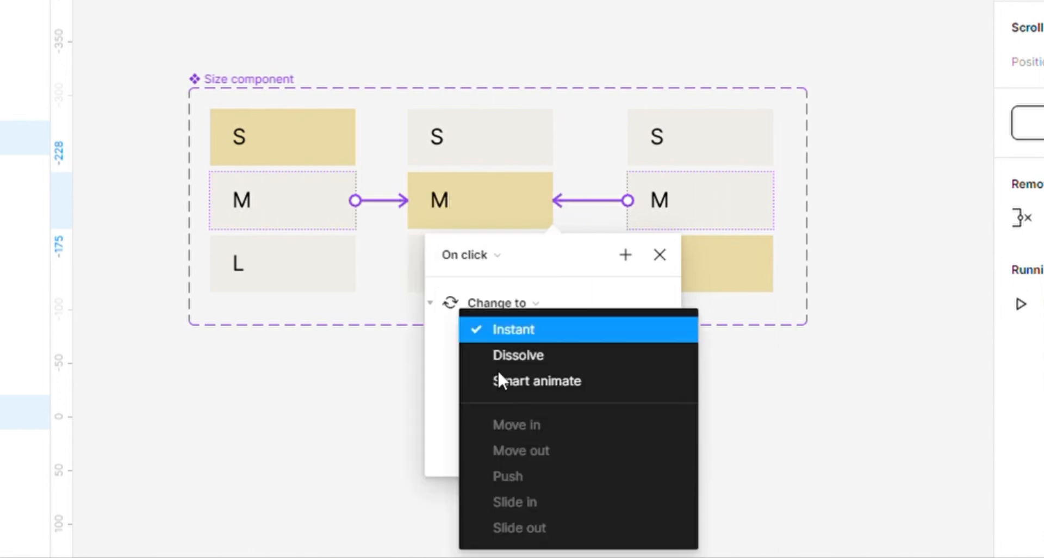
{"action": "left_click", "coordinate": [508, 329]}
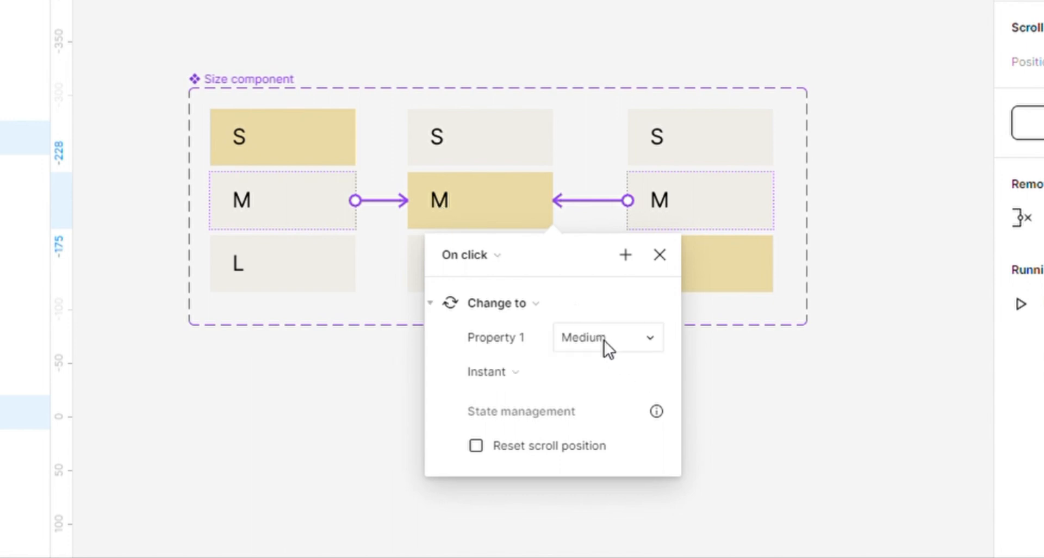
Connect the L boxes of the Small and Medium variants to Variant3 with an On click, Change to interaction
{"action": "left_click", "coordinate": [312, 291]}
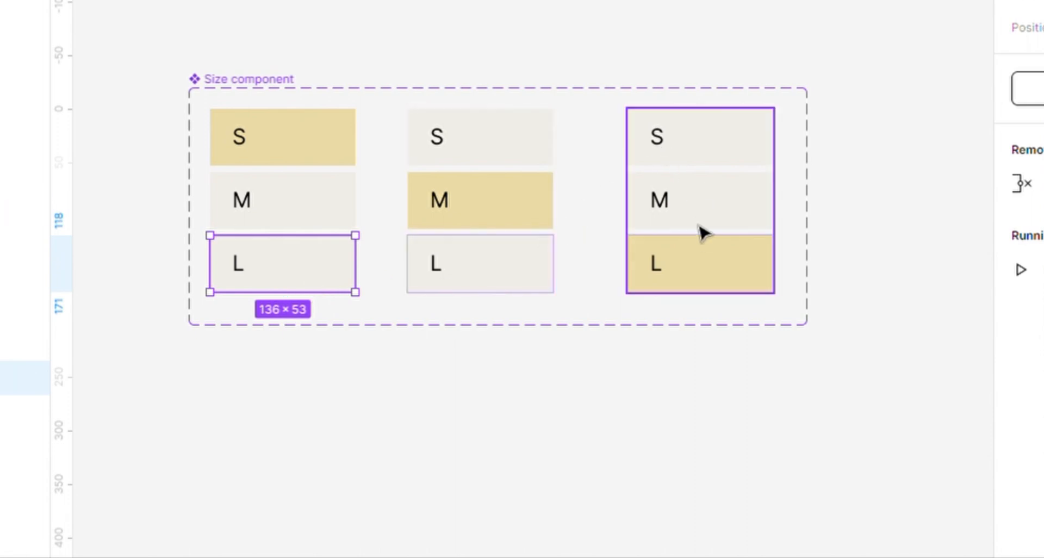
{"action": "left_click", "coordinate": [507, 266], "text": "shift"}
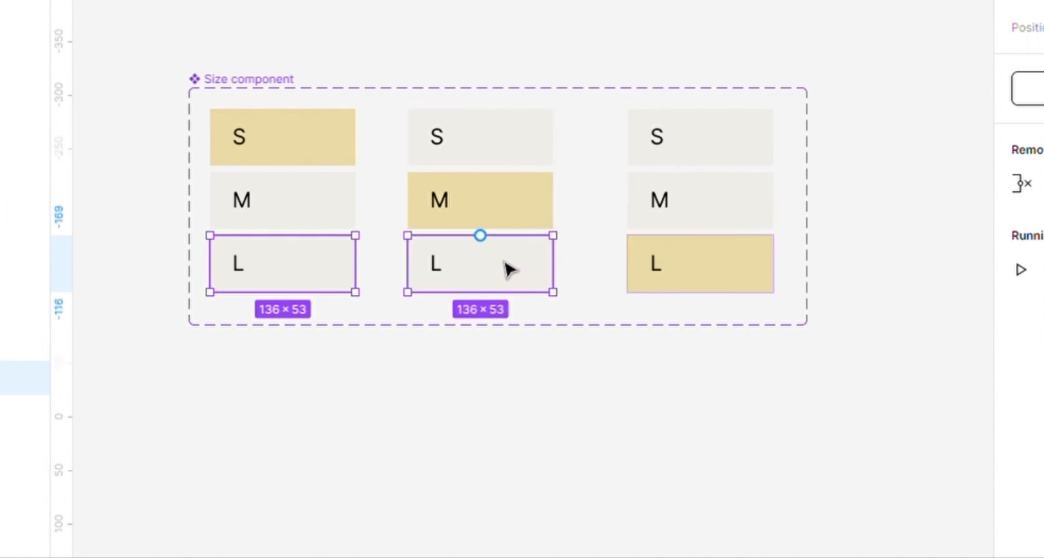
{"action": "left_click_drag", "start_coordinate": [553, 266], "coordinate": [674, 209]}
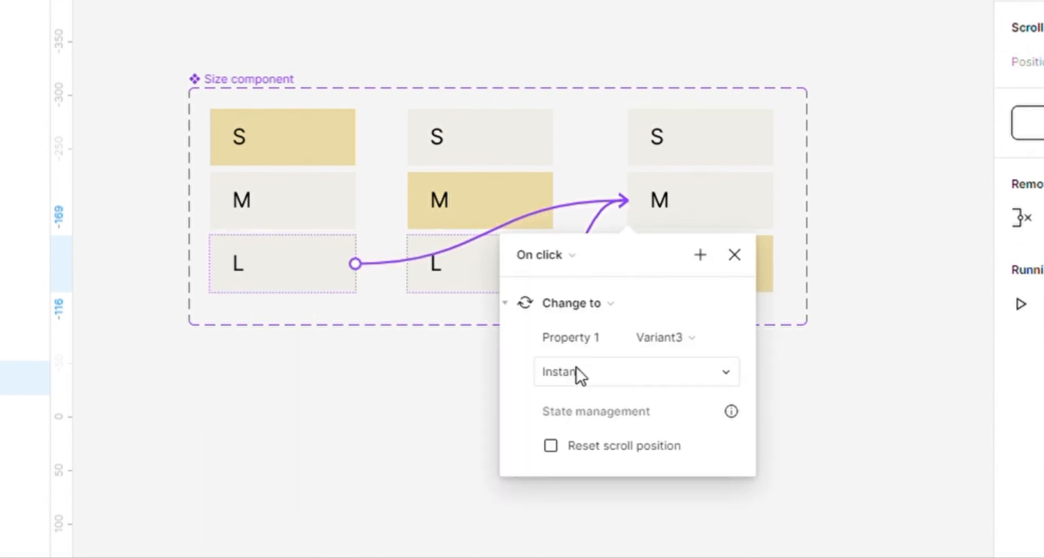
{"action": "left_click", "coordinate": [859, 186]}
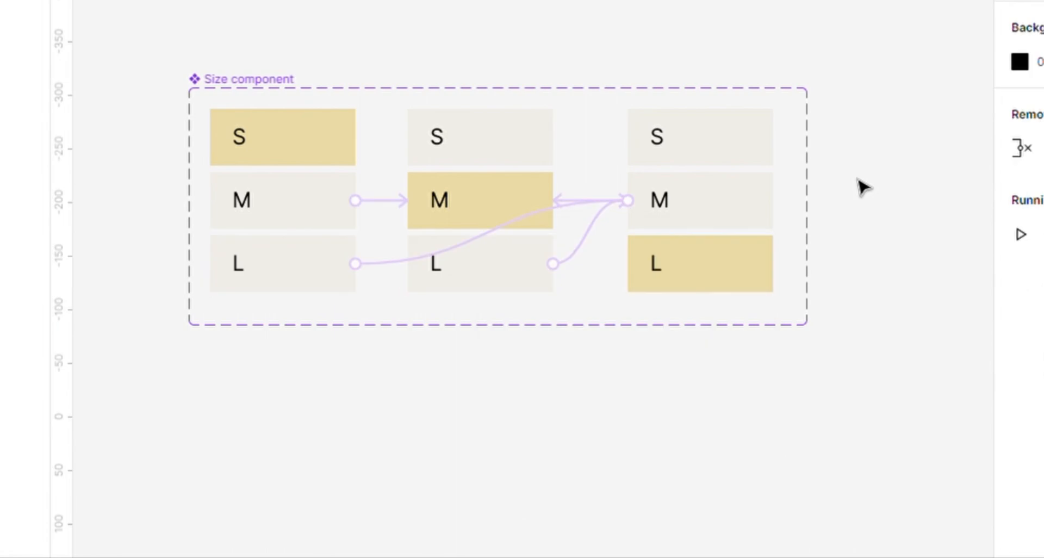
Connect the S boxes of the Medium and third variants to the Small variant with an On click, Change to interaction
{"action": "left_click", "coordinate": [652, 145]}
{"action": "double_click", "coordinate": [662, 143]}
{"action": "double_click", "coordinate": [707, 142]}
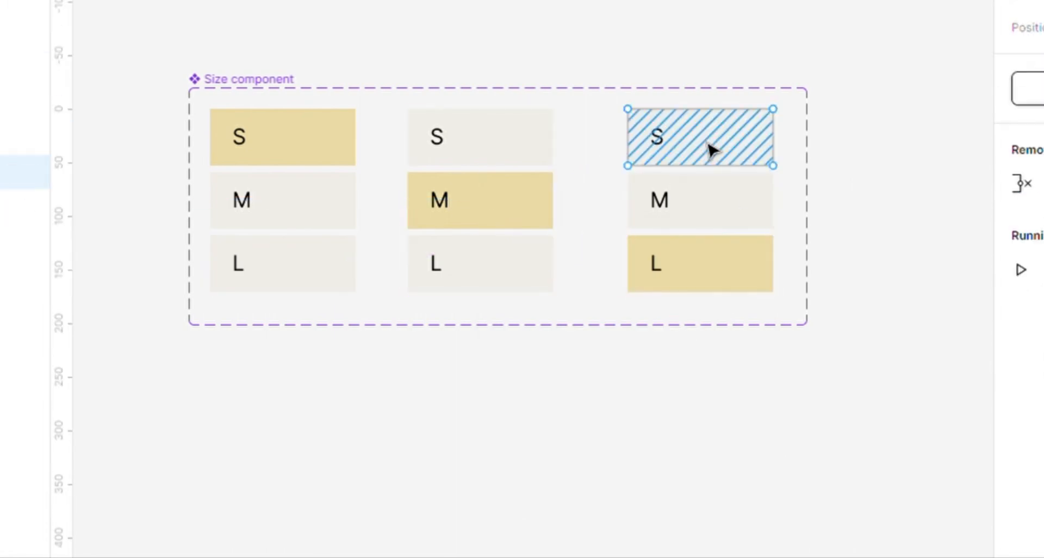
{"action": "key", "text": "Escape"}
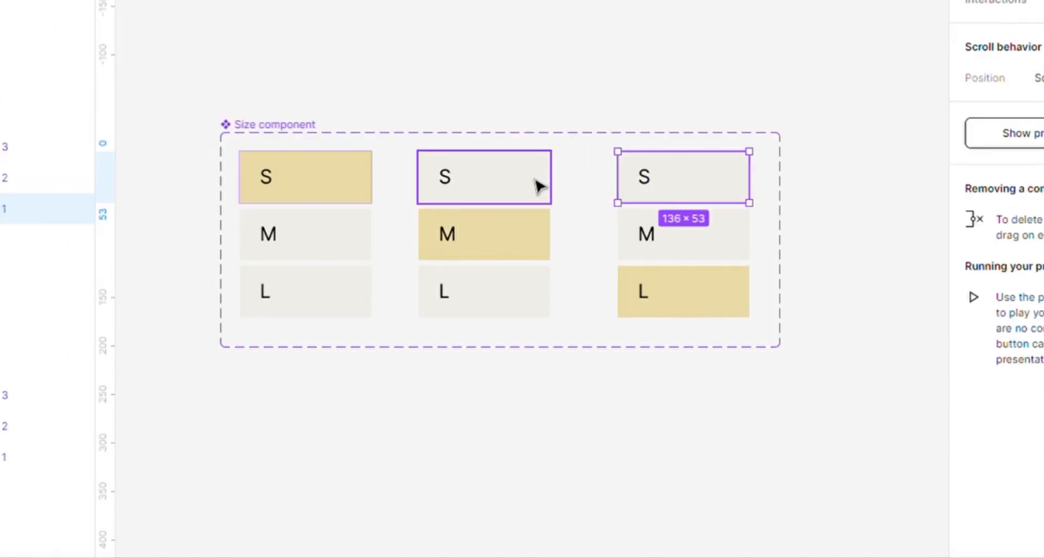
{"action": "left_click", "coordinate": [535, 181], "text": "shift"}
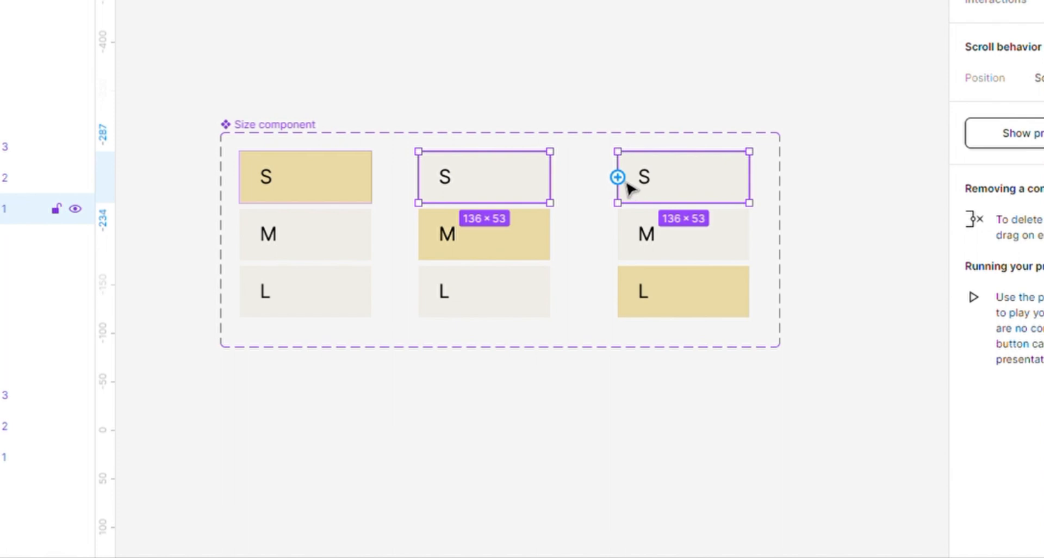
{"action": "left_click_drag", "start_coordinate": [623, 180], "coordinate": [362, 243]}
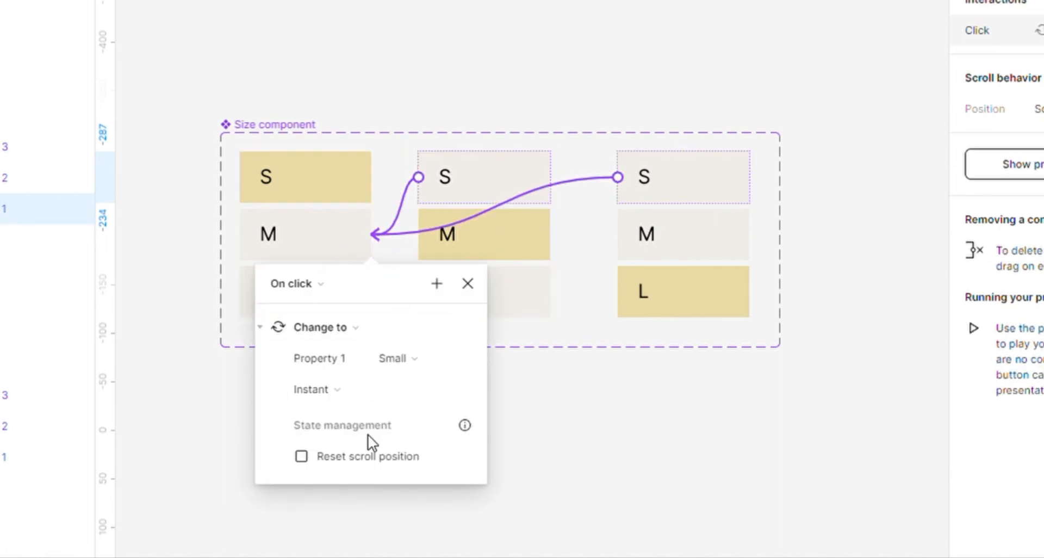
{"action": "left_click", "coordinate": [625, 458]}
{"action": "scroll", "coordinate": [407, 226], "scroll_direction": "down", "scroll_amount": 3}
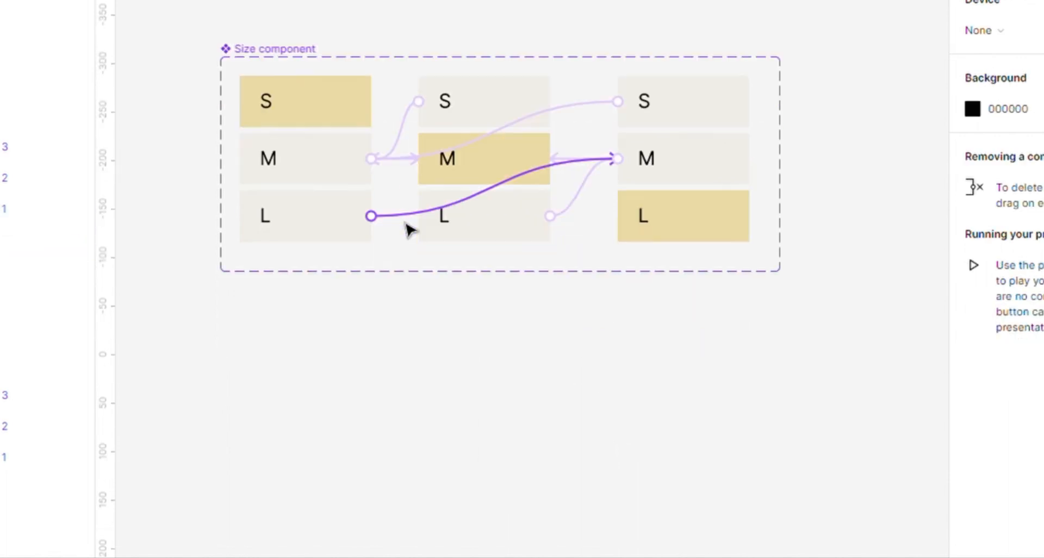
Draw a test frame about 267 × 240 below the Size component set and place a copy of the Small variant in it
{"action": "left_click", "coordinate": [0, 0]}
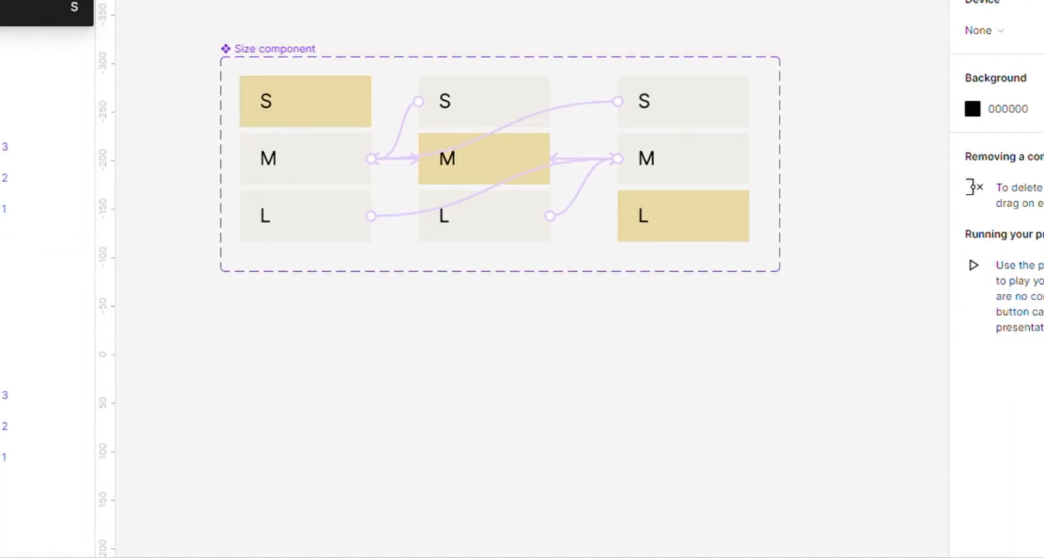
{"action": "left_click", "coordinate": [36, 0]}
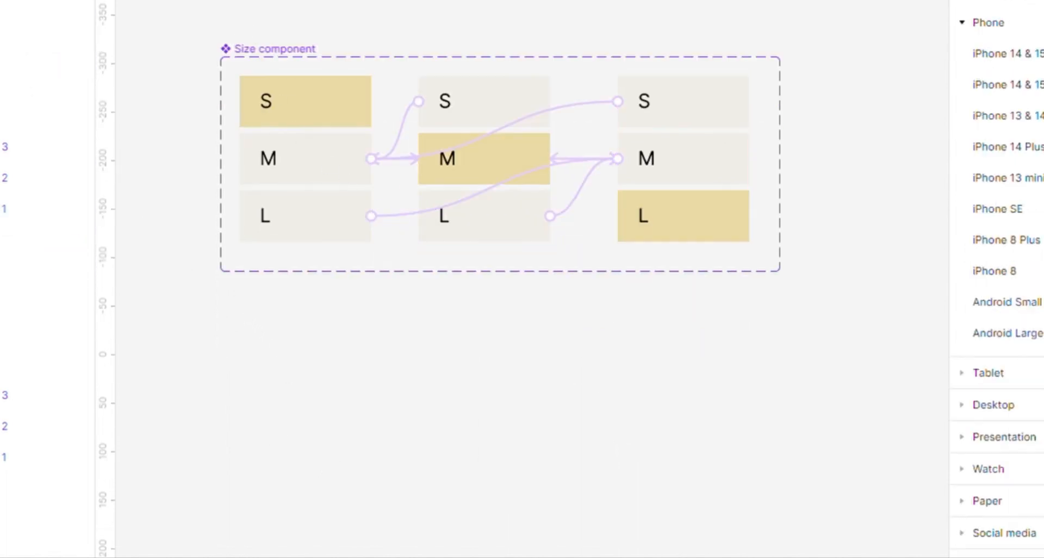
{"action": "left_click_drag", "start_coordinate": [220, 310], "coordinate": [489, 551]}
{"action": "left_click", "coordinate": [302, 109]}
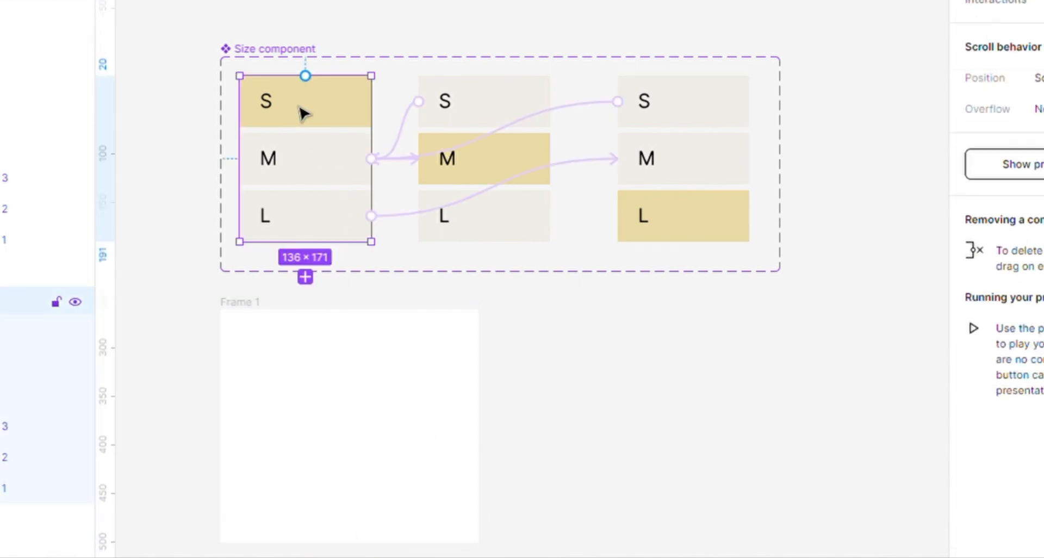
{"action": "left_click_drag", "start_coordinate": [302, 106], "coordinate": [346, 373]}
{"action": "left_click", "coordinate": [571, 356]}
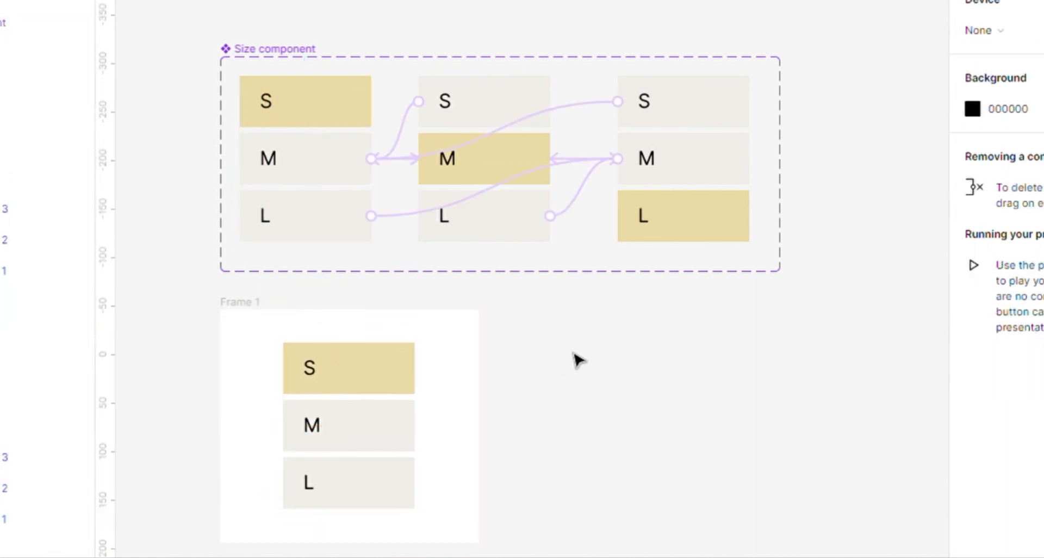
Preview the test frame's prototype and switch repeatedly between the S, M and L options to check the interactions
{"action": "left_click", "coordinate": [237, 309]}
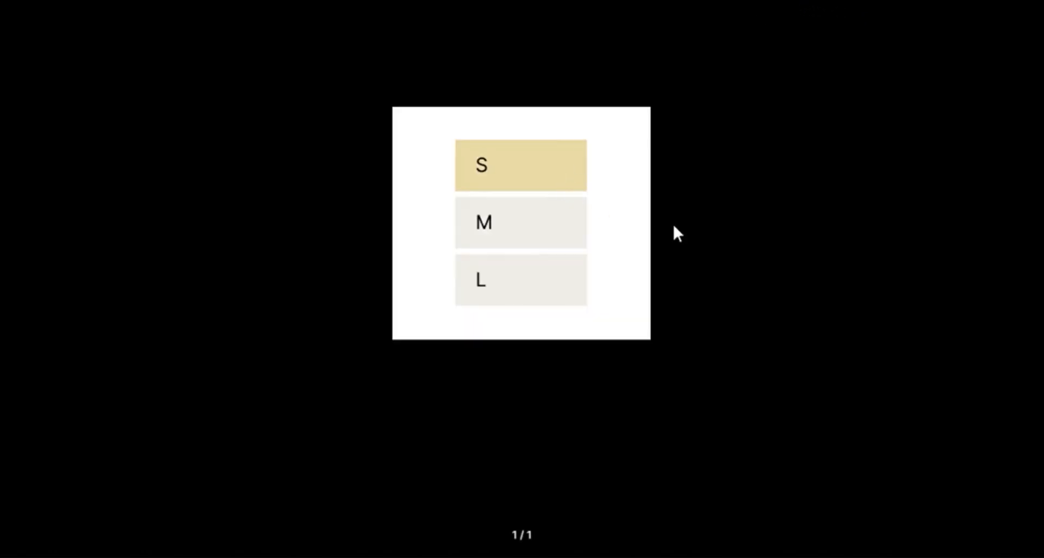
{"action": "left_click", "coordinate": [519, 229]}
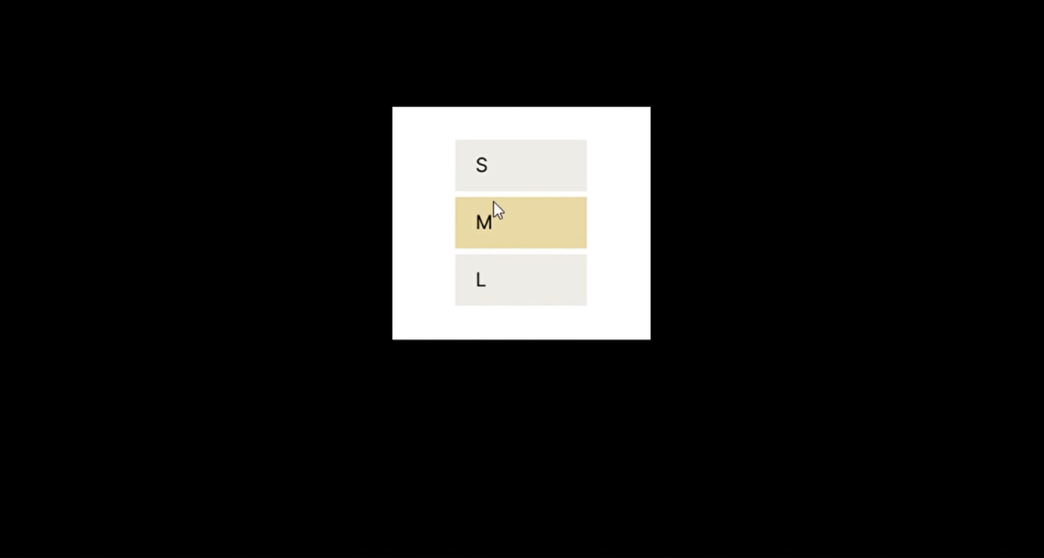
{"action": "left_click", "coordinate": [519, 282]}
{"action": "left_click", "coordinate": [521, 237]}
{"action": "left_click", "coordinate": [516, 166]}
{"action": "left_click", "coordinate": [521, 280]}
{"action": "left_click", "coordinate": [525, 239]}
{"action": "left_click", "coordinate": [507, 158]}
{"action": "left_click", "coordinate": [513, 272]}
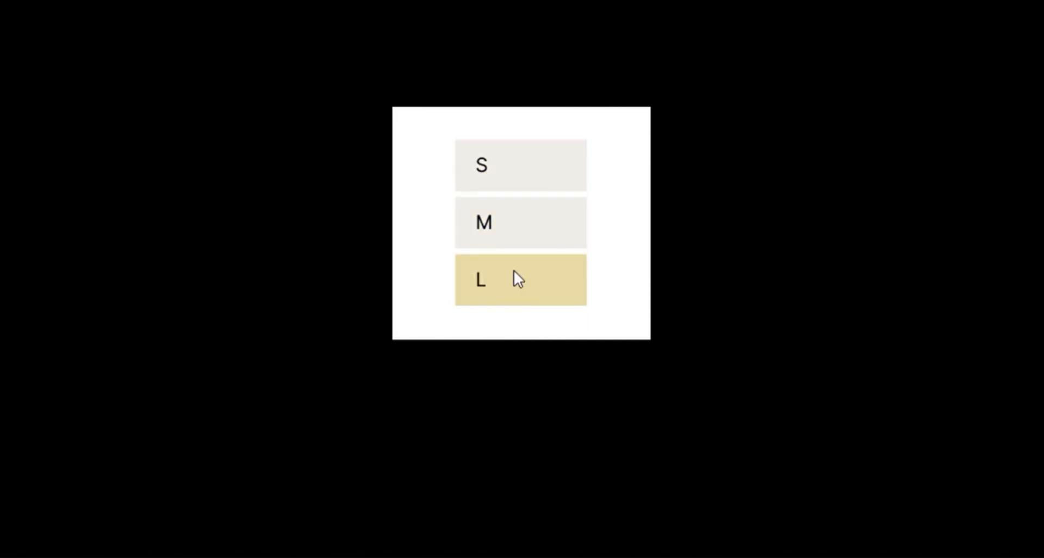
{"action": "left_click", "coordinate": [514, 223]}
{"action": "left_click", "coordinate": [513, 166]}
{"action": "left_click", "coordinate": [522, 274]}
{"action": "left_click", "coordinate": [506, 223]}
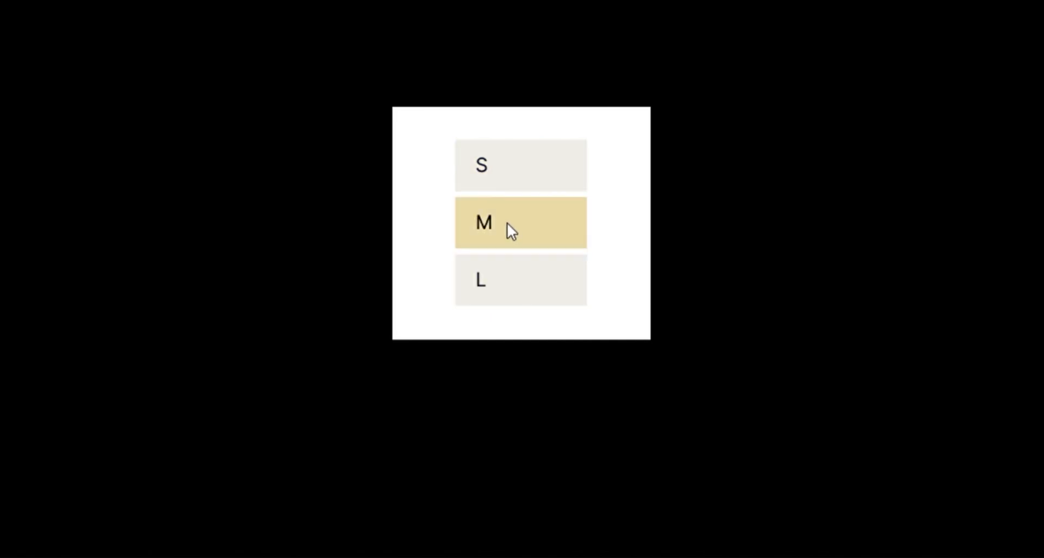
{"action": "left_click", "coordinate": [508, 170]}
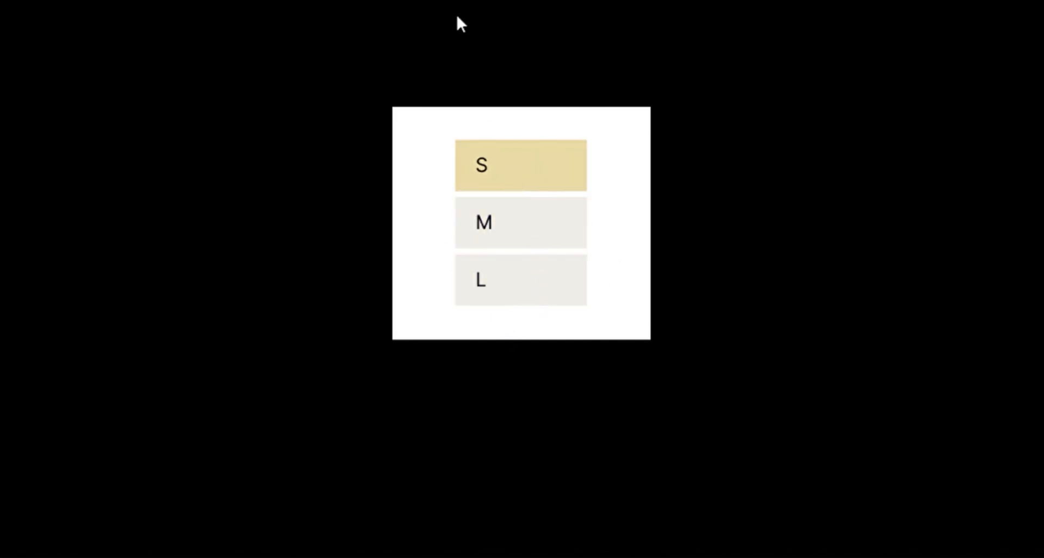
{"action": "key", "text": "Escape"}
Delete the test frame below the Size component set
{"action": "scroll", "coordinate": [522, 280], "scroll_direction": "down", "scroll_amount": 3}
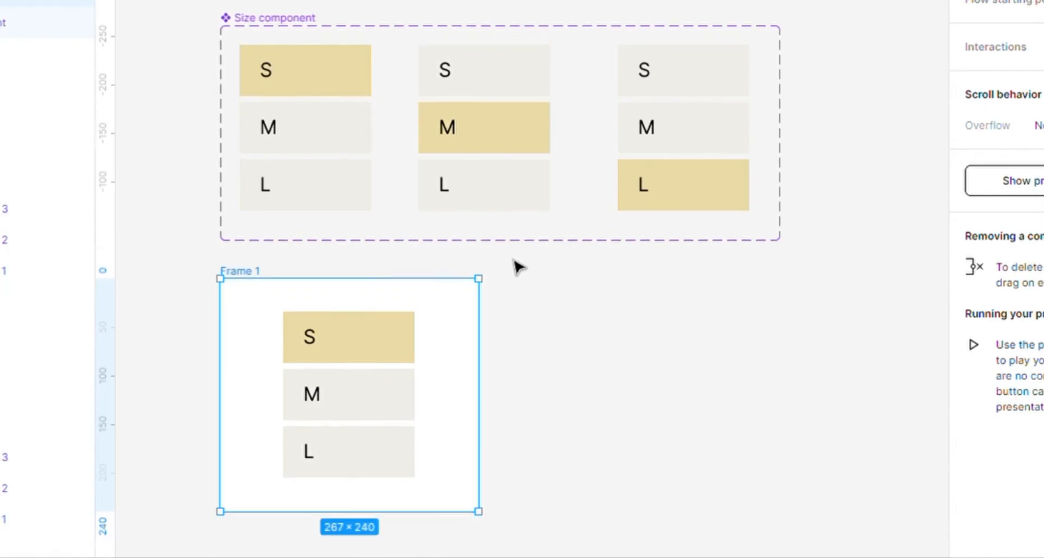
{"action": "key", "text": "Delete"}
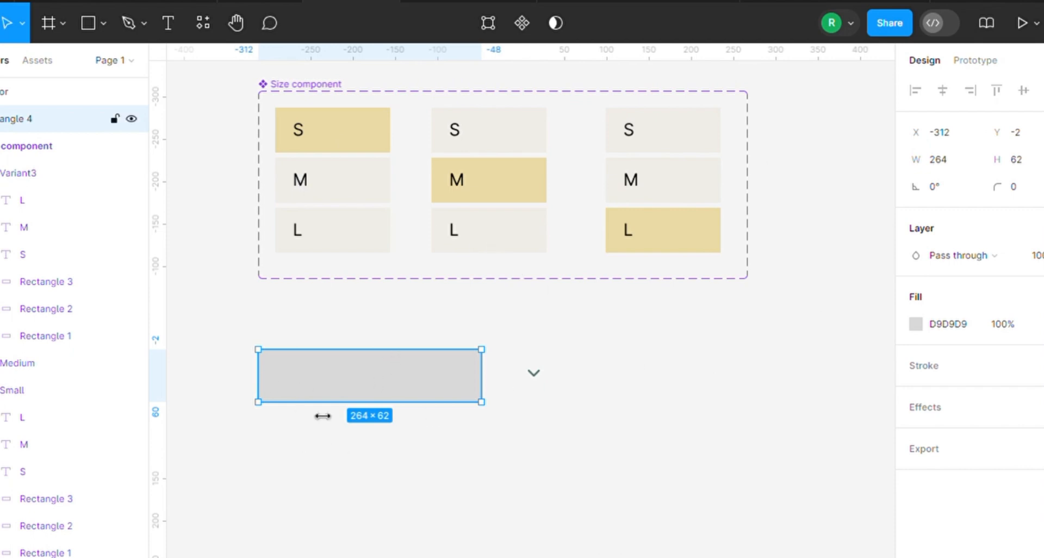
Set the new rectangle's height to 55 and corner radius to 10, and give it a black inside stroke of weight 3
{"action": "left_click_drag", "start_coordinate": [338, 418], "coordinate": [335, 408]}
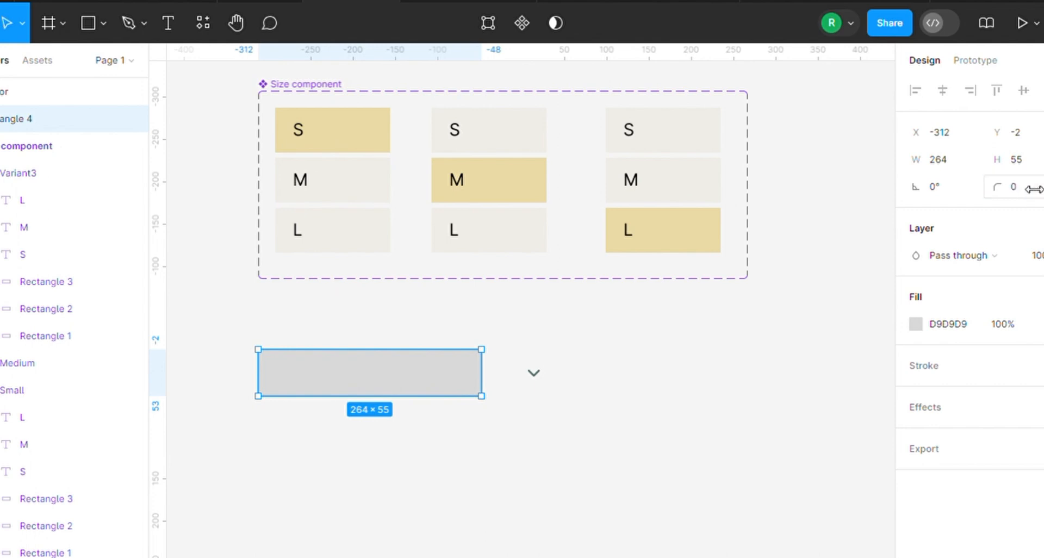
{"action": "mouse_move", "coordinate": [1008, 188]}
{"action": "left_mouse_down"}
{"action": "mouse_move", "coordinate": [1040, 189]}
{"action": "mouse_move", "coordinate": [1010, 189]}
{"action": "left_mouse_up"}
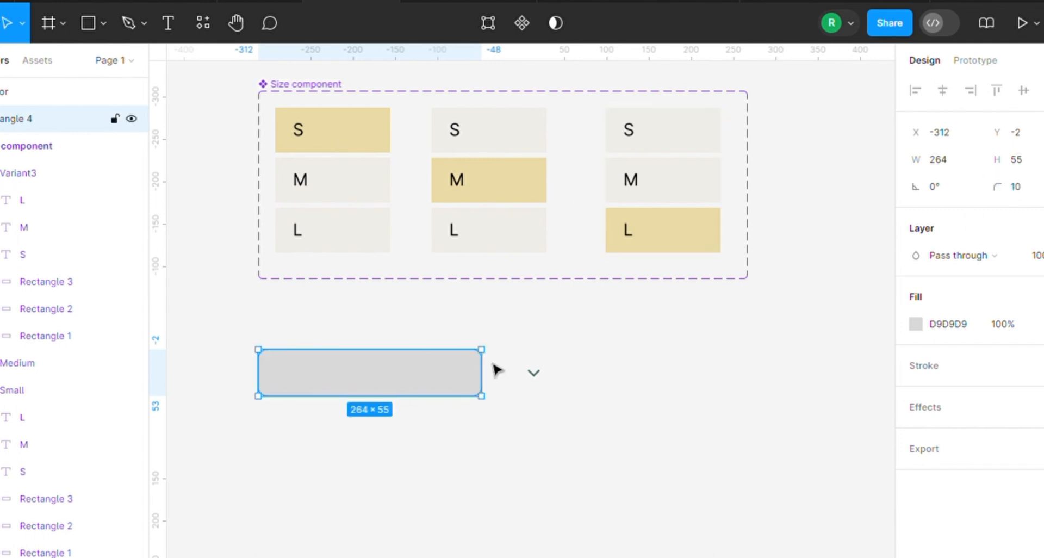
{"action": "left_click", "coordinate": [992, 373]}
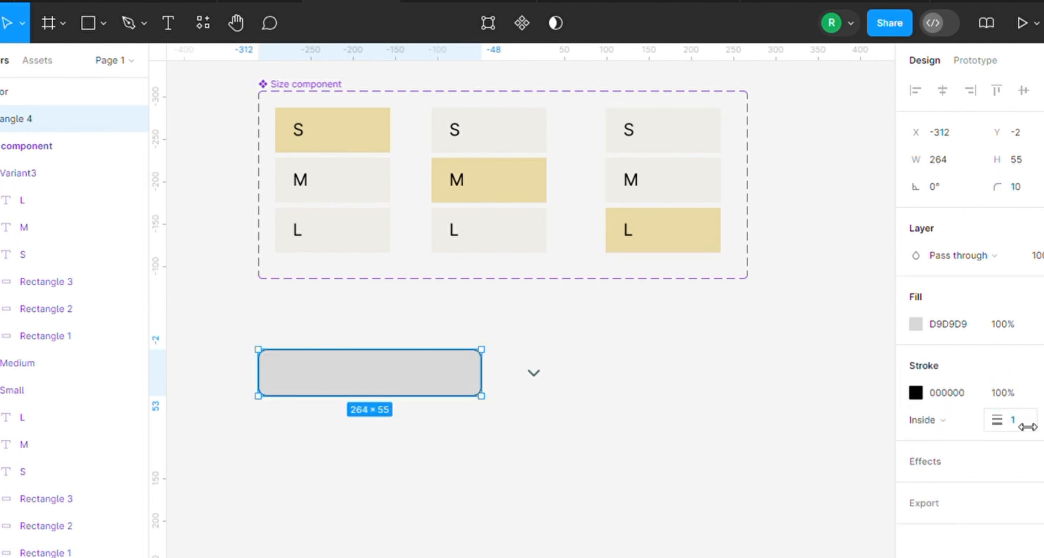
{"action": "left_click_drag", "start_coordinate": [1005, 431], "coordinate": [1008, 431]}
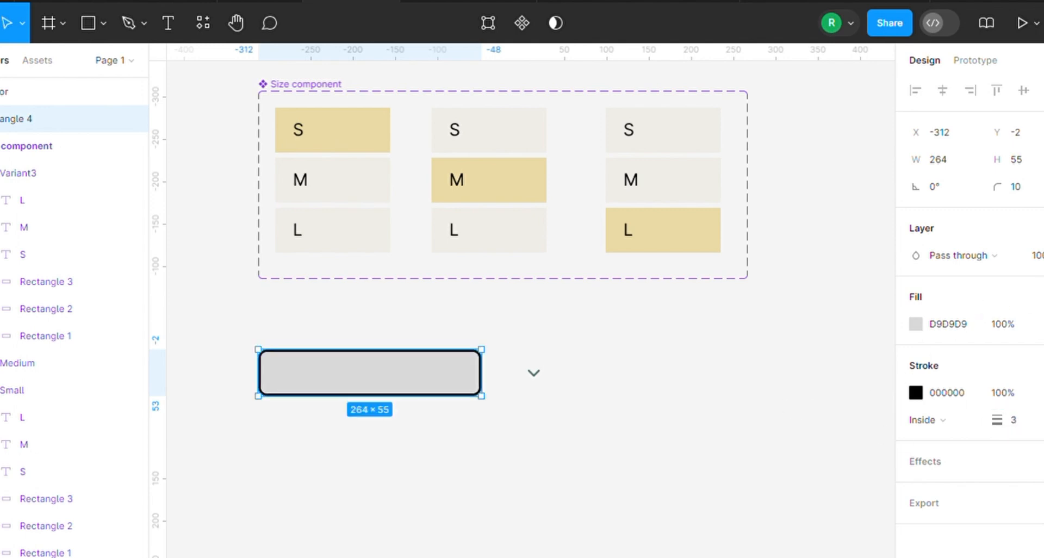
Move the chevron into the right end of the outlined rectangle and align both on their vertical centers
{"action": "left_click_drag", "start_coordinate": [537, 375], "coordinate": [466, 383]}
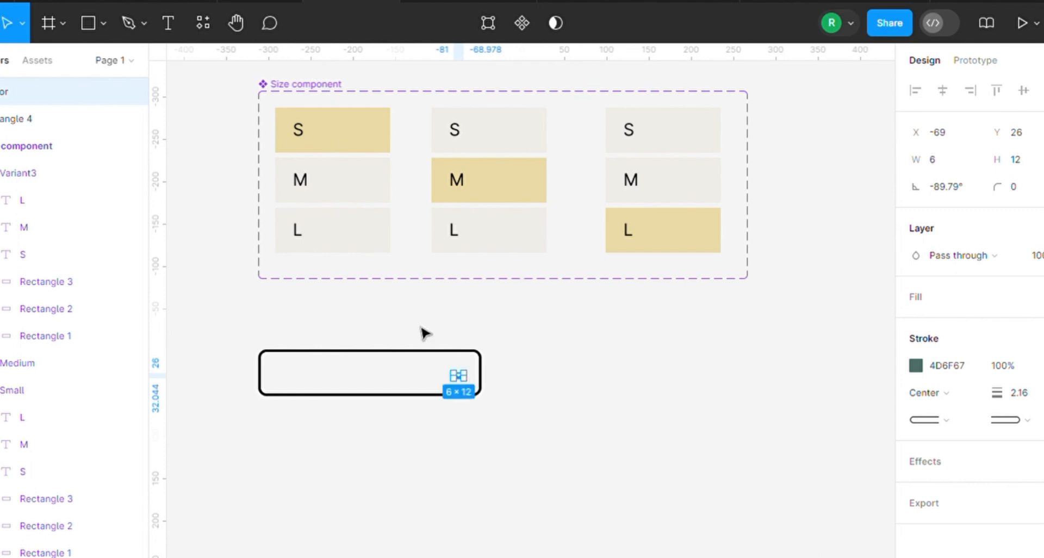
{"action": "left_click_drag", "start_coordinate": [411, 321], "coordinate": [571, 432]}
{"action": "left_click", "coordinate": [1022, 90]}
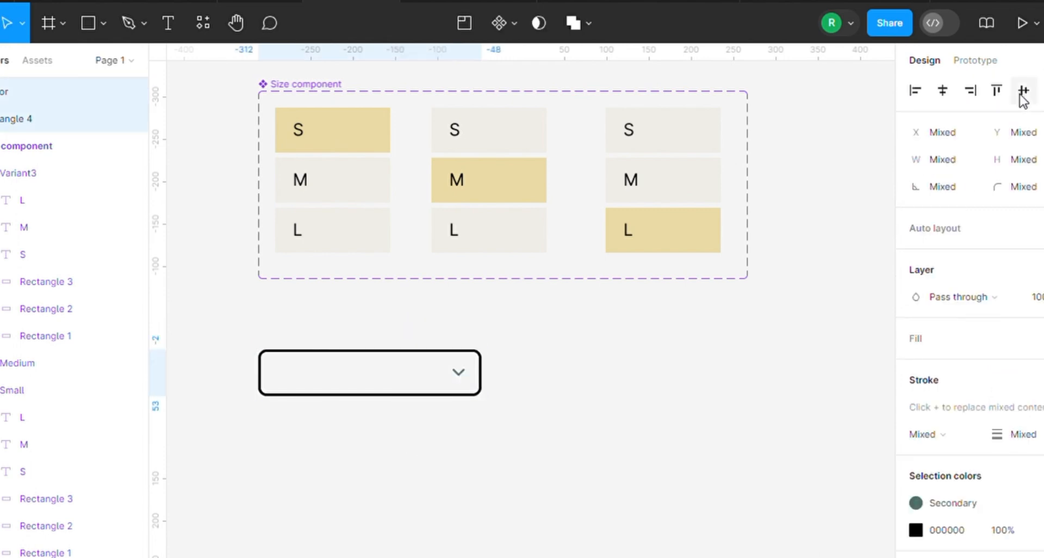
{"action": "left_click", "coordinate": [546, 366]}
Add the text "Choose size" inside the outlined rectangle, near its left end and vertically centred
{"action": "left_click", "coordinate": [169, 22]}
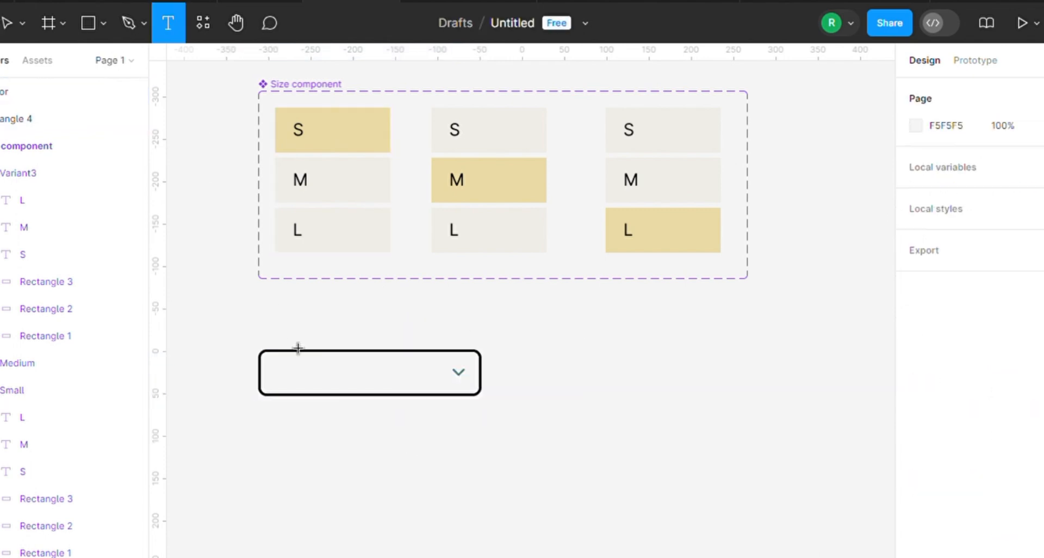
{"action": "left_click", "coordinate": [307, 374]}
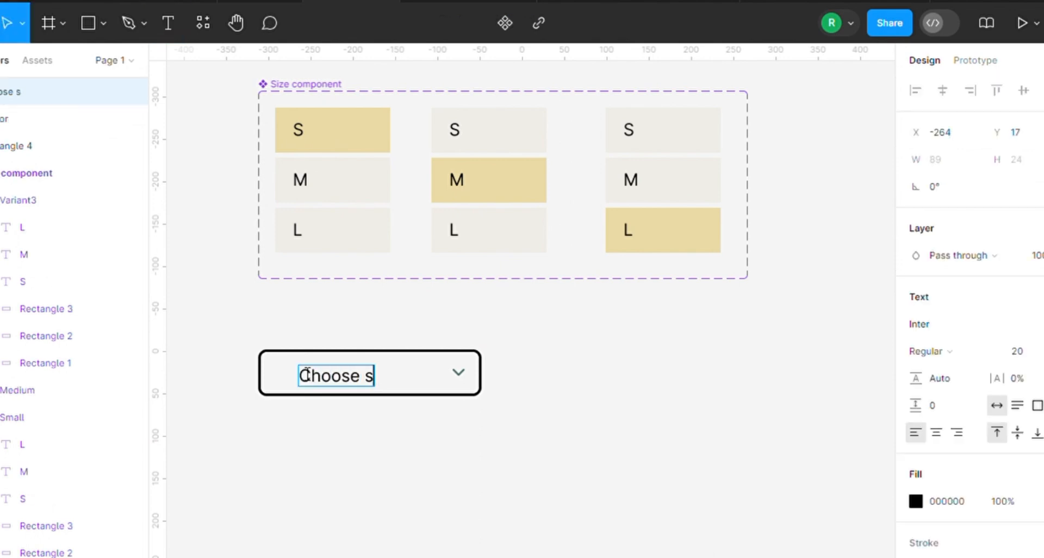
{"action": "key", "text": "Escape"}
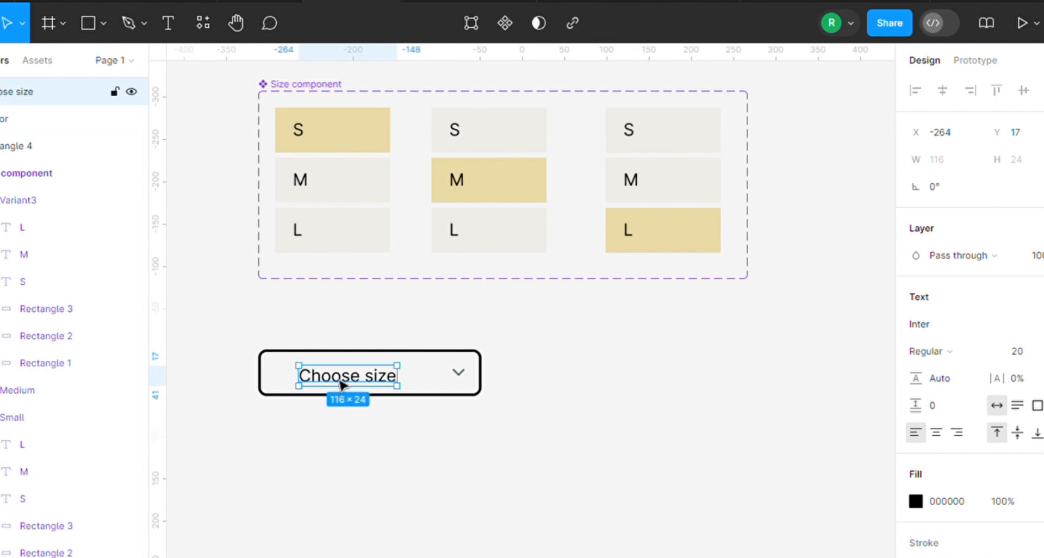
{"action": "left_click_drag", "start_coordinate": [344, 378], "coordinate": [319, 377]}
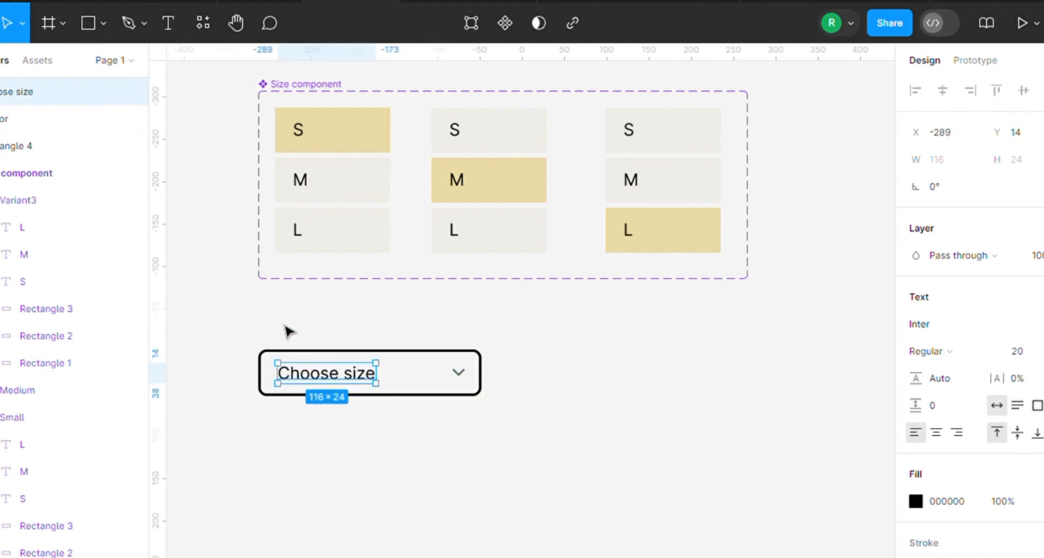
Lower the opacity of the "Choose size" text's black fill to 60%
{"action": "left_click", "coordinate": [243, 340]}
{"action": "left_click_drag", "start_coordinate": [237, 332], "coordinate": [206, 342]}
{"action": "left_click", "coordinate": [416, 390]}
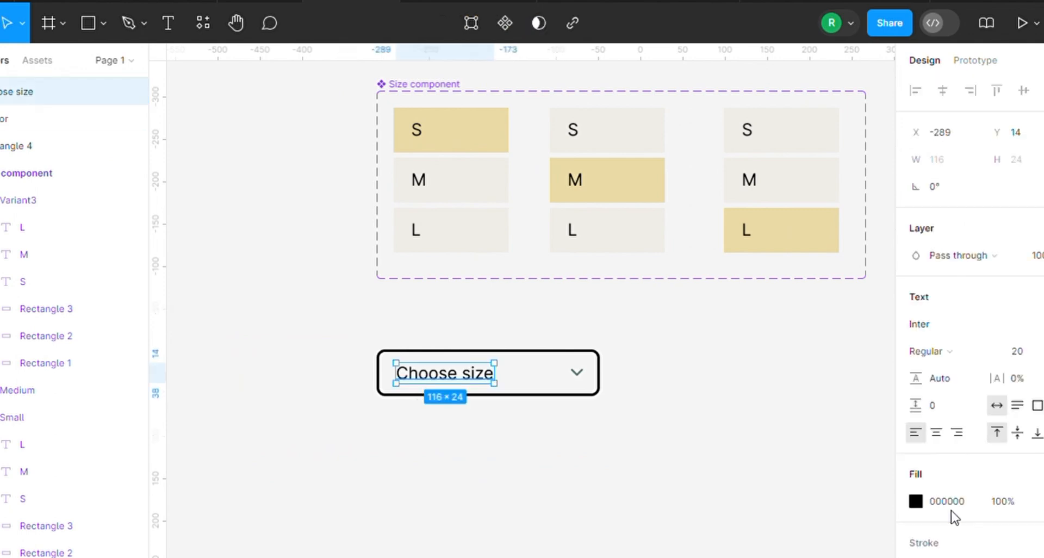
{"action": "left_click", "coordinate": [1041, 474]}
{"action": "left_click", "coordinate": [916, 502]}
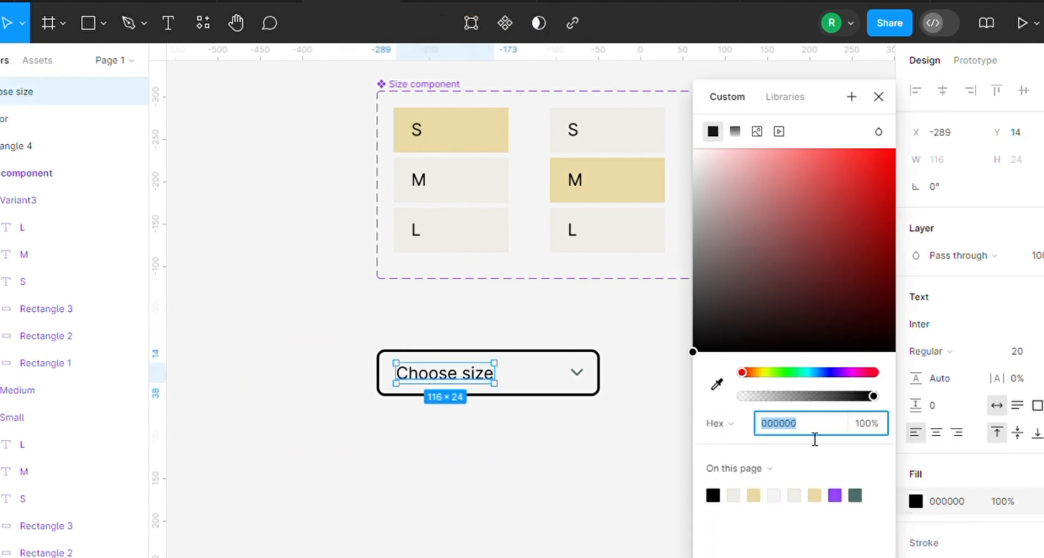
{"action": "left_click_drag", "start_coordinate": [821, 400], "coordinate": [813, 400]}
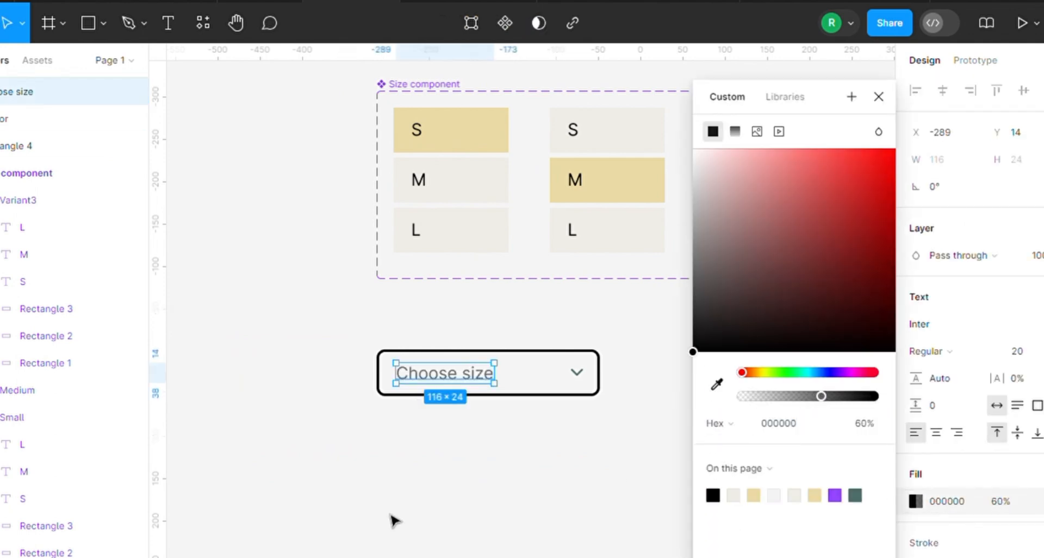
{"action": "left_click", "coordinate": [419, 481]}
Group the label, chevron and outlined rectangle, and duplicate the group directly below the original
{"action": "left_click_drag", "start_coordinate": [353, 335], "coordinate": [665, 446]}
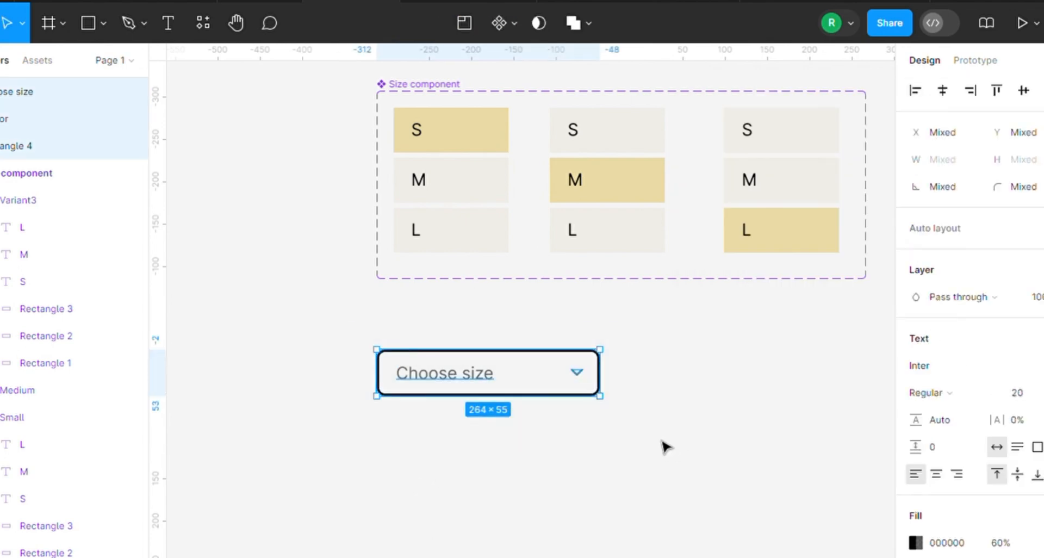
{"action": "key", "text": "ctrl+g"}
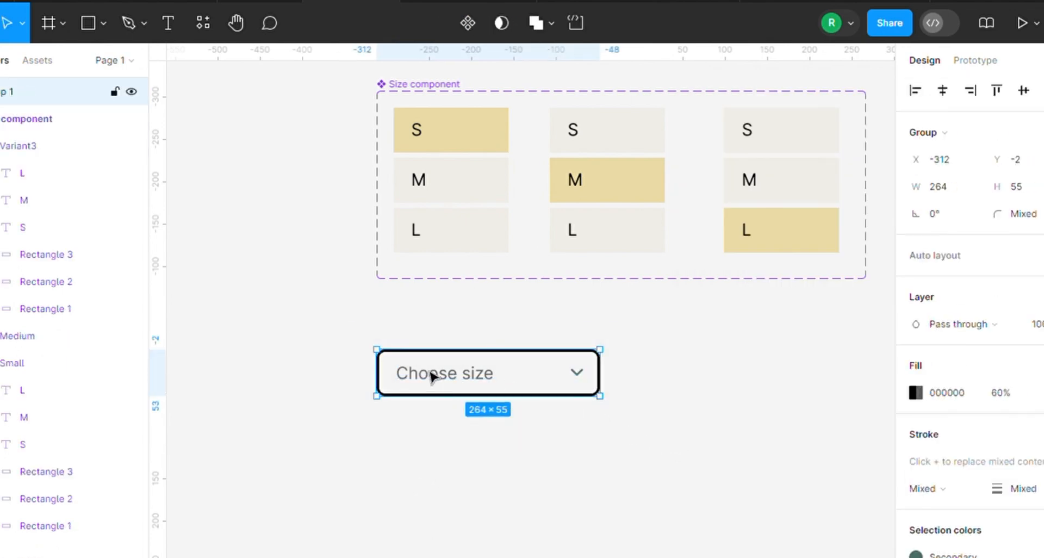
{"action": "left_click_drag", "start_coordinate": [433, 375], "coordinate": [433, 463], "text": "alt"}
Draw a frame about 264 × 257 directly beneath the lower "Choose size" field, matching the field's width
{"action": "scroll", "coordinate": [597, 495], "scroll_direction": "down", "scroll_amount": 1}
{"action": "scroll", "coordinate": [595, 489], "scroll_direction": "down", "scroll_amount": 2}
{"action": "scroll", "coordinate": [597, 472], "scroll_direction": "up", "scroll_amount": 4}
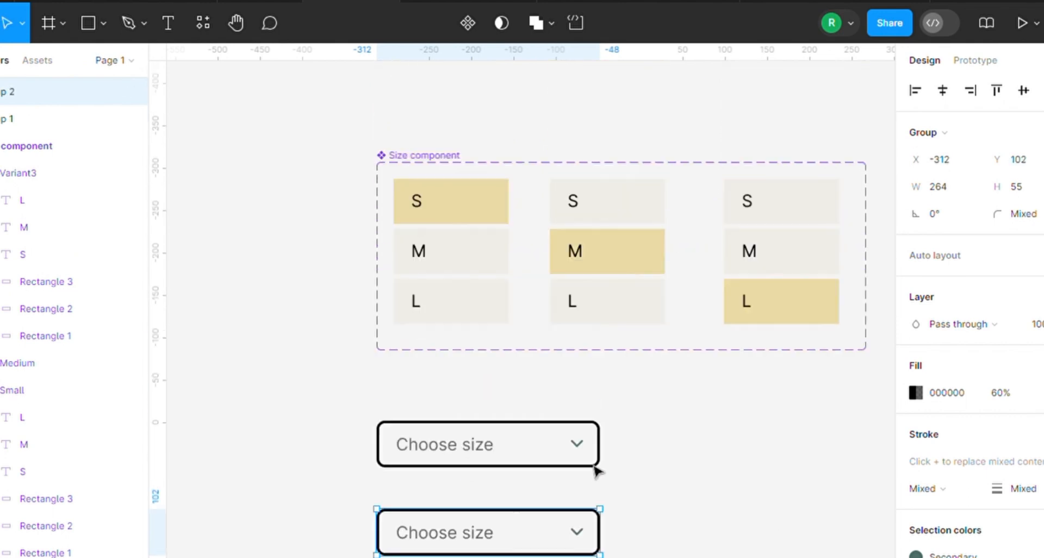
{"action": "scroll", "coordinate": [381, 263], "scroll_direction": "down", "scroll_amount": 3}
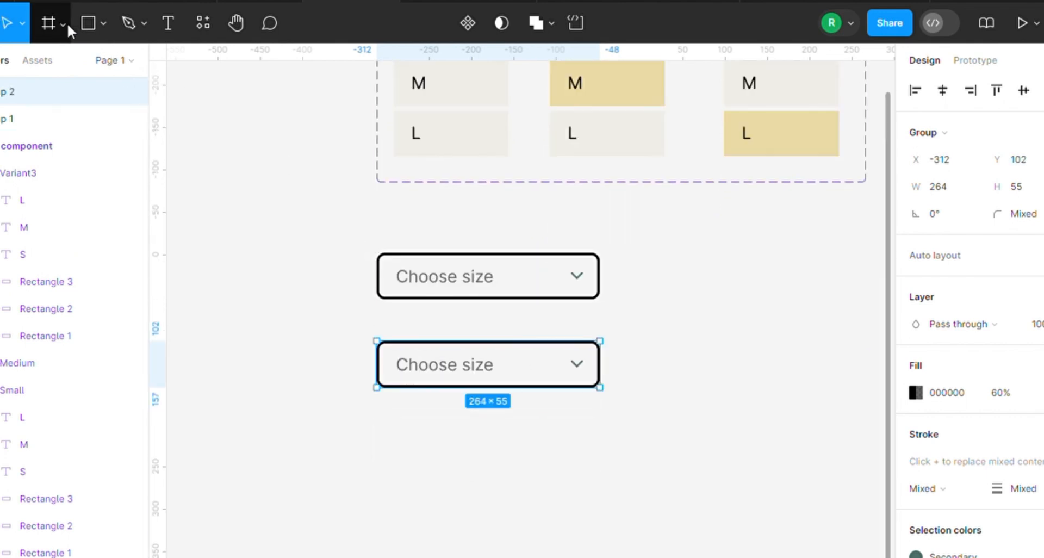
{"action": "left_click", "coordinate": [51, 24]}
{"action": "scroll", "coordinate": [401, 428], "scroll_direction": "down", "scroll_amount": 3}
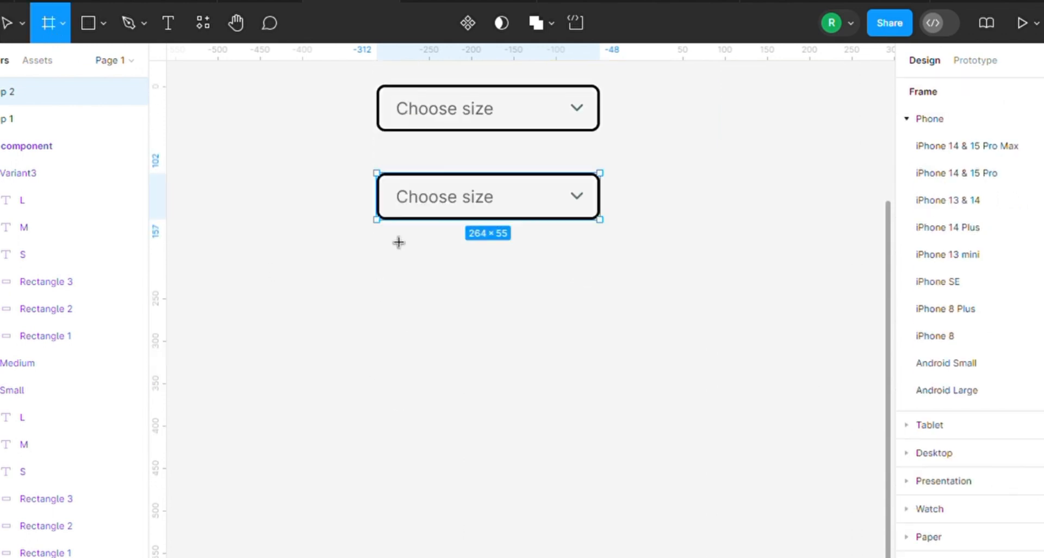
{"action": "left_click_drag", "start_coordinate": [395, 232], "coordinate": [612, 451]}
{"action": "left_click", "coordinate": [669, 279]}
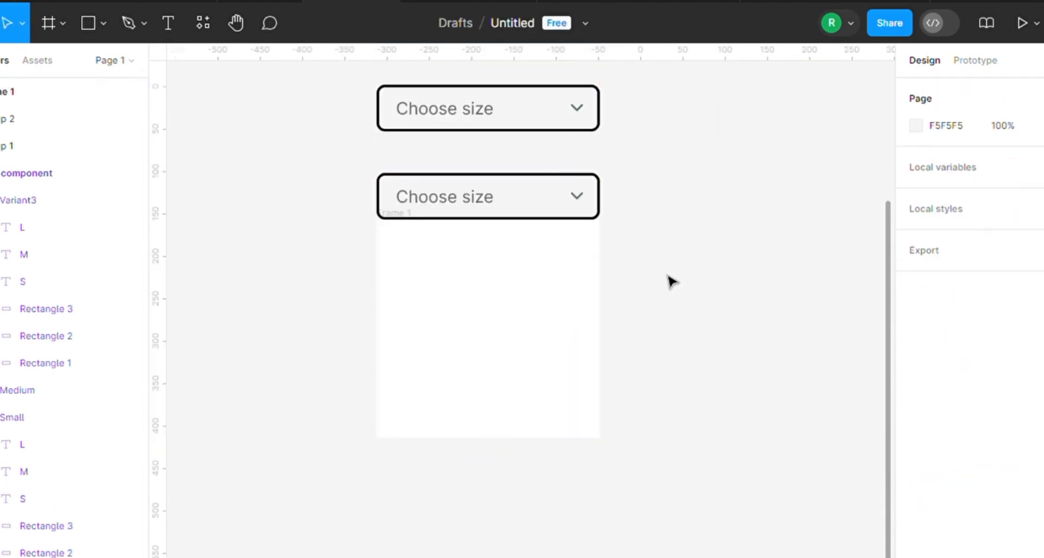
{"action": "scroll", "coordinate": [650, 312], "scroll_direction": "up", "scroll_amount": 1}
{"action": "scroll", "coordinate": [513, 379], "scroll_direction": "up", "scroll_amount": 1}
{"action": "left_click", "coordinate": [547, 428]}
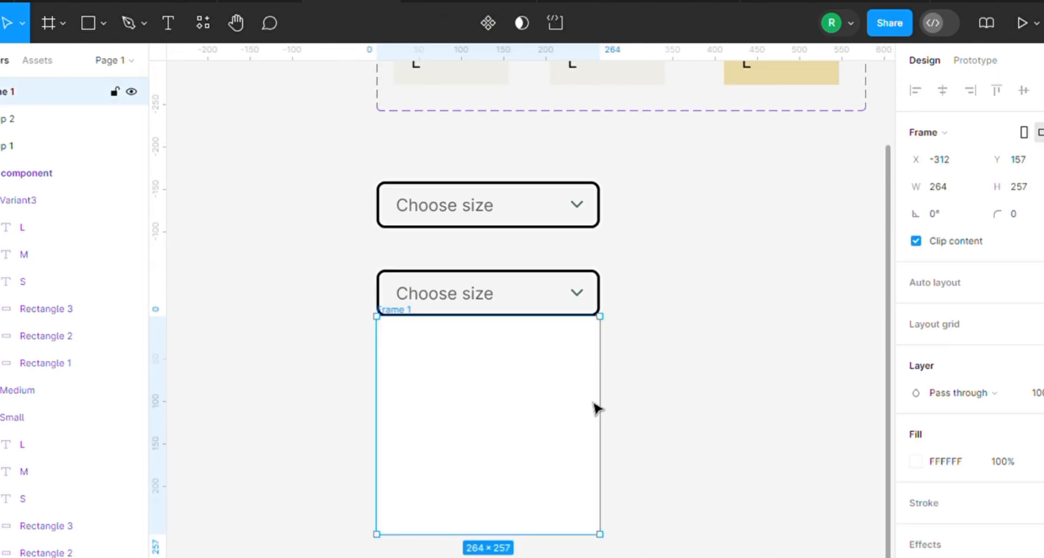
{"action": "left_click", "coordinate": [638, 298]}
{"action": "scroll", "coordinate": [410, 135], "scroll_direction": "up", "scroll_amount": 3}
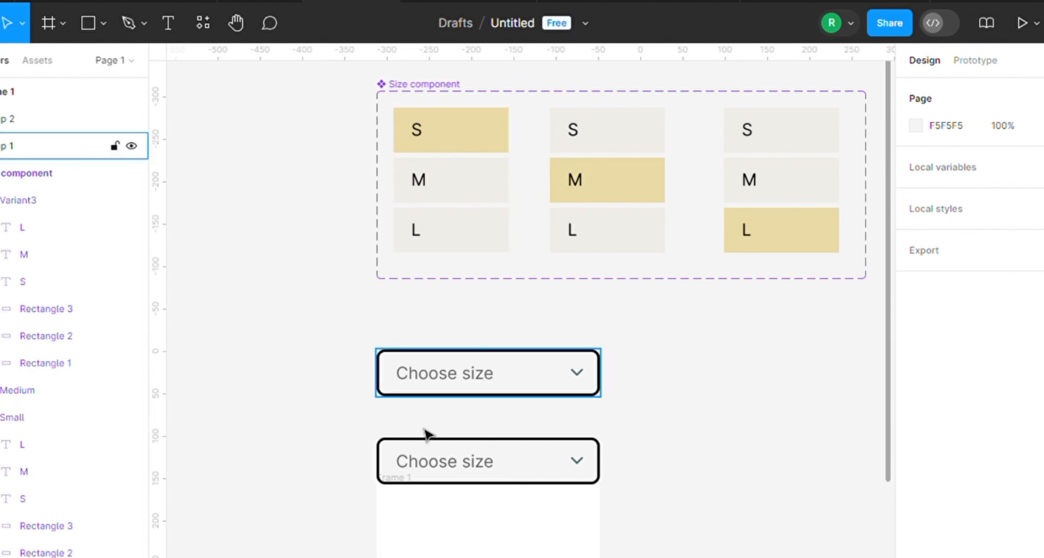
{"action": "left_click", "coordinate": [573, 470]}
{"action": "left_click_drag", "start_coordinate": [612, 479], "coordinate": [585, 476]}
{"action": "key", "text": "ctrl+z"}
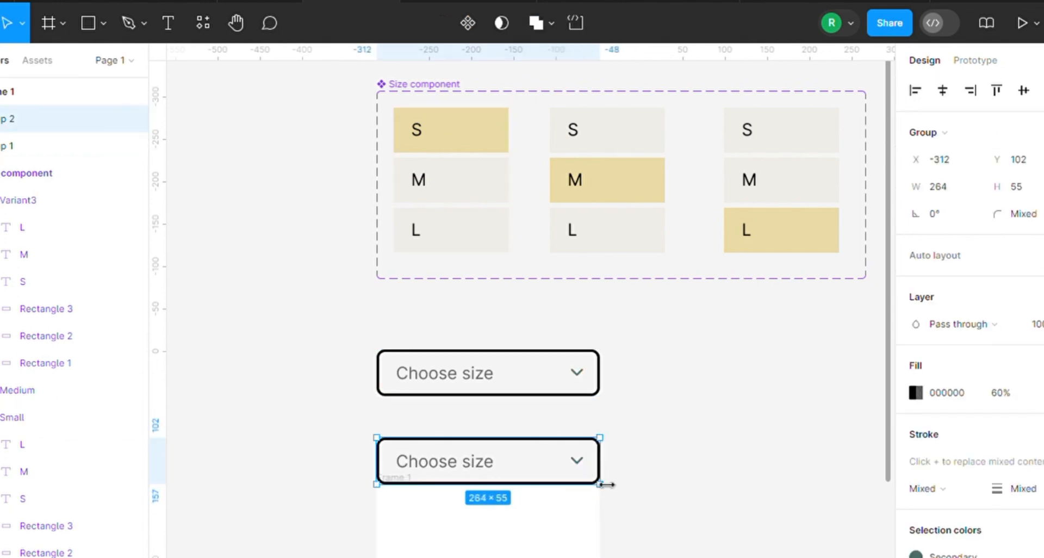
{"action": "left_click", "coordinate": [538, 524]}
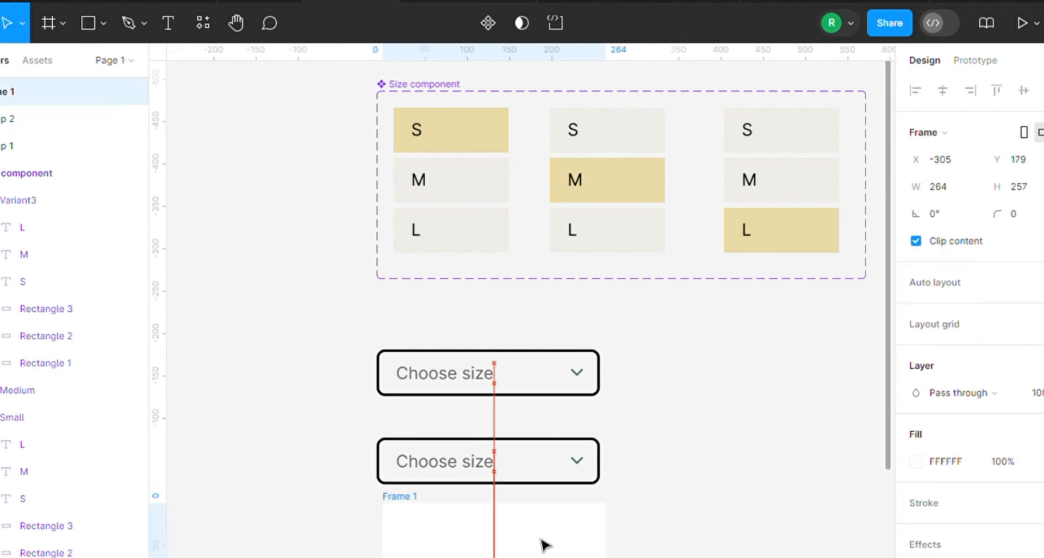
{"action": "left_click_drag", "start_coordinate": [540, 539], "coordinate": [540, 537]}
Shift the lower field's chevron left, and narrow both its outline and the frame beneath it to 205
{"action": "left_click", "coordinate": [667, 438]}
{"action": "left_click", "coordinate": [478, 464]}
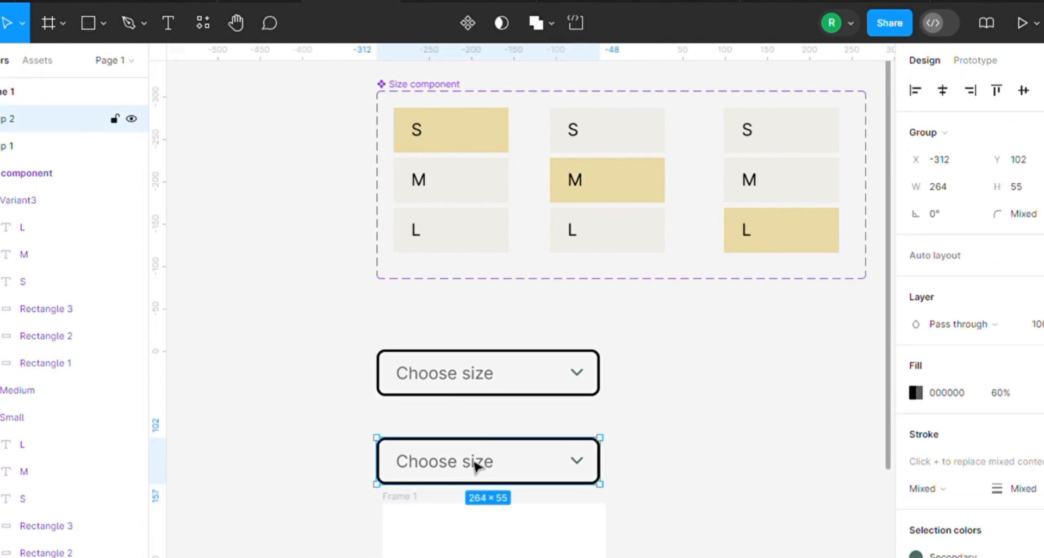
{"action": "double_click", "coordinate": [473, 462]}
{"action": "left_click", "coordinate": [570, 485]}
{"action": "double_click", "coordinate": [581, 463]}
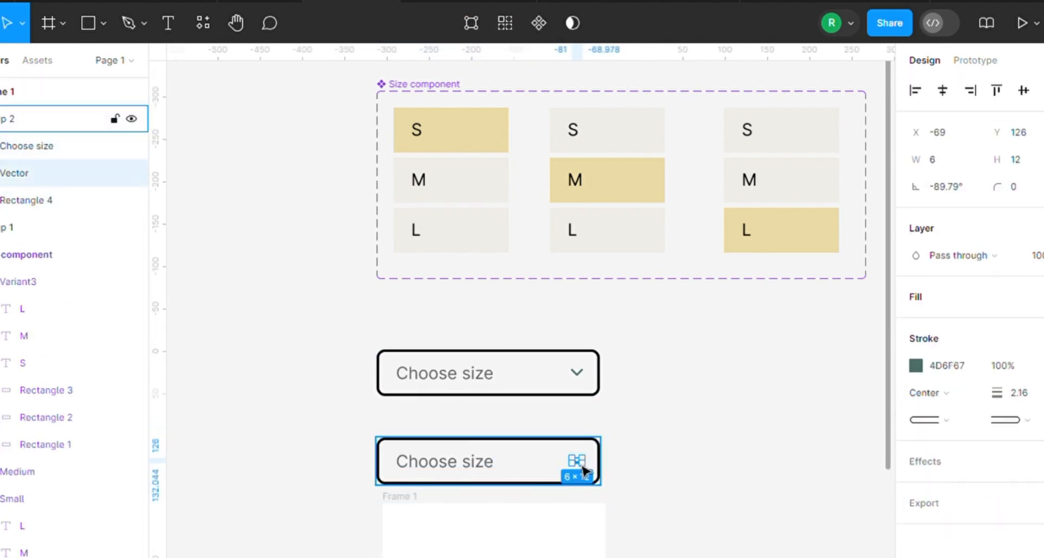
{"action": "key", "text": "Left"}
{"action": "key", "text": "Left"}
{"action": "key", "text": "Left"}
{"action": "key", "text": "Left"}
{"action": "key", "text": "Left"}
{"action": "key", "text": "Left"}
{"action": "key", "text": "Left"}
{"action": "key", "text": "Left"}
{"action": "key", "text": "Left"}
{"action": "key", "text": "Left"}
{"action": "key", "text": "Left"}
{"action": "key", "text": "Left"}
{"action": "key", "text": "Left"}
{"action": "key", "text": "Left"}
{"action": "key", "text": "Left"}
{"action": "key", "text": "Left"}
{"action": "key", "text": "Left"}
{"action": "key", "text": "Left"}
{"action": "key", "text": "Left"}
{"action": "key", "text": "Left"}
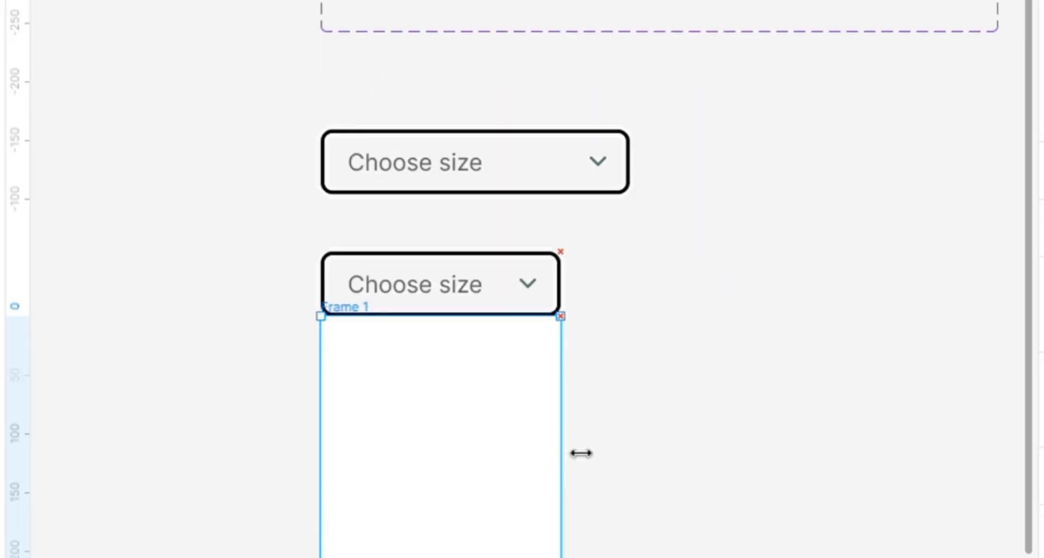
{"action": "left_click", "coordinate": [740, 241]}
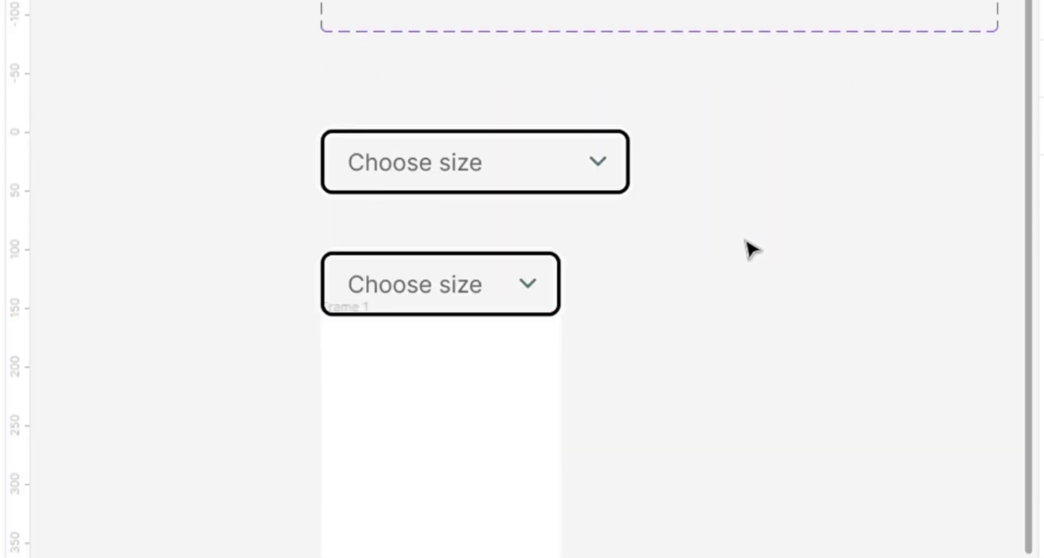
Place an instance of the S-highlighted size variant inside the frame, near its upper-left corner
{"action": "scroll", "coordinate": [746, 247], "scroll_direction": "up", "scroll_amount": 4}
{"action": "left_click", "coordinate": [423, 52]}
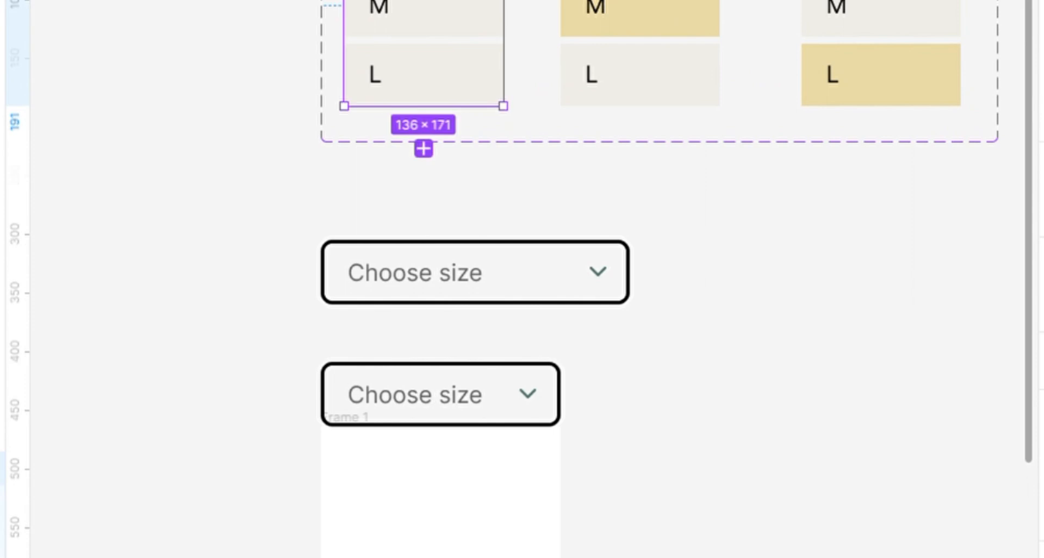
{"action": "left_click_drag", "start_coordinate": [434, 8], "coordinate": [387, 67]}
{"action": "left_click_drag", "start_coordinate": [398, 129], "coordinate": [403, 140]}
{"action": "left_click", "coordinate": [464, 333]}
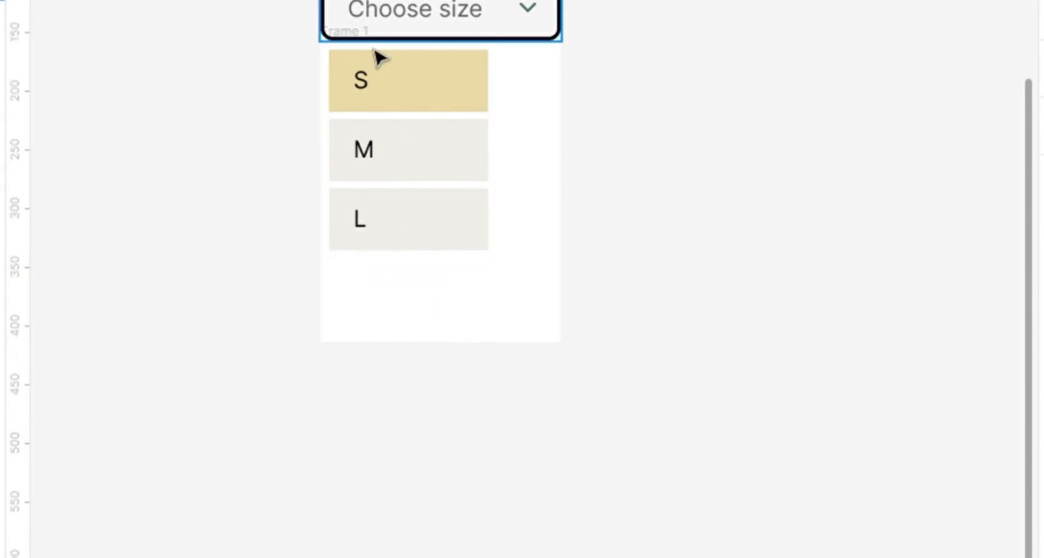
Shorten the frame around the S, M, L list to a height of 187
{"action": "left_click", "coordinate": [343, 33]}
{"action": "left_click_drag", "start_coordinate": [427, 361], "coordinate": [418, 278]}
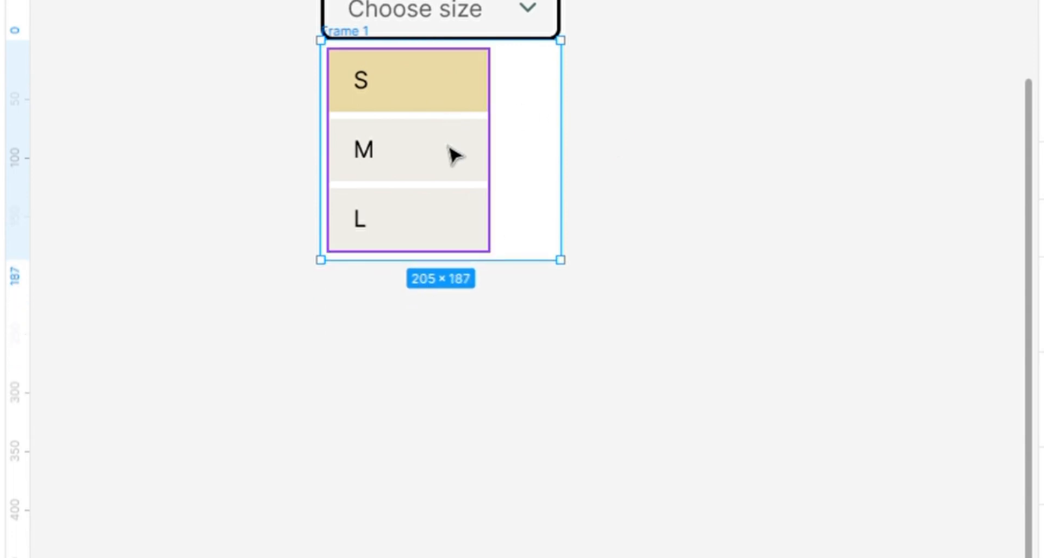
{"action": "scroll", "coordinate": [517, 170], "scroll_direction": "up", "scroll_amount": 10}
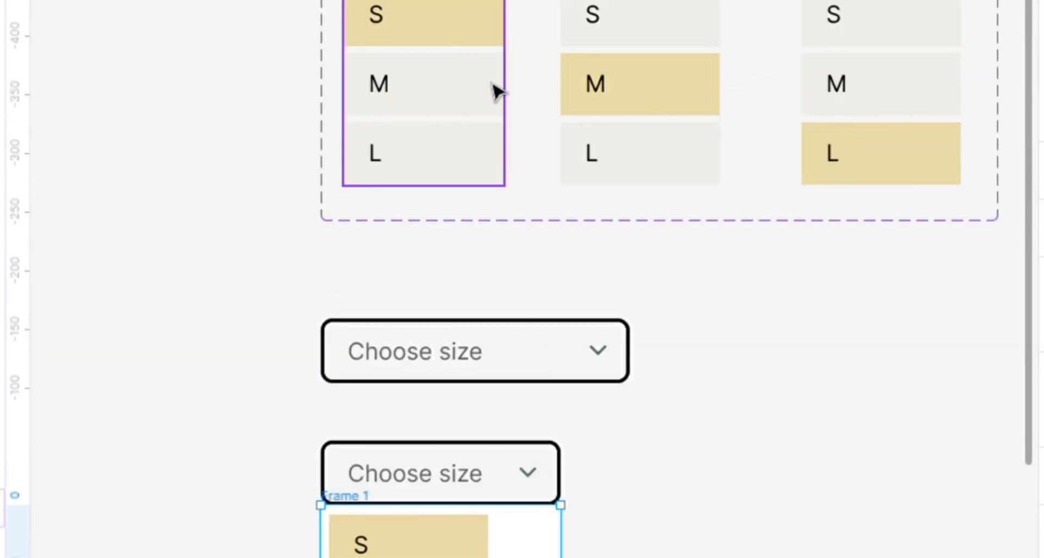
{"action": "left_click", "coordinate": [496, 93]}
{"action": "scroll", "coordinate": [668, 319], "scroll_direction": "down", "scroll_amount": 5}
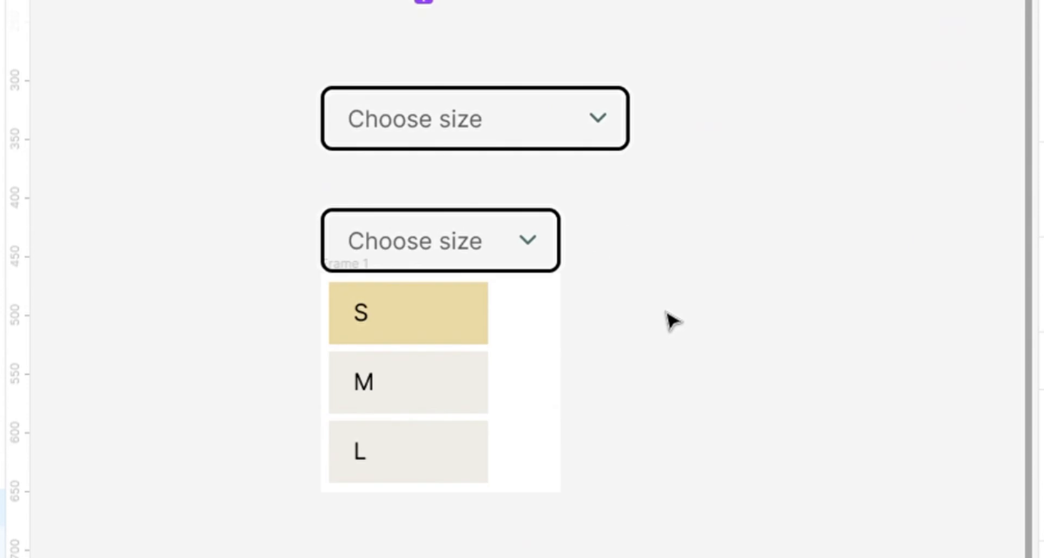
Reduce the lower field's "Choose size" text to about 93 × 19 and move it slightly left, keeping it vertically centred
{"action": "left_click", "coordinate": [442, 246]}
{"action": "double_click", "coordinate": [445, 247]}
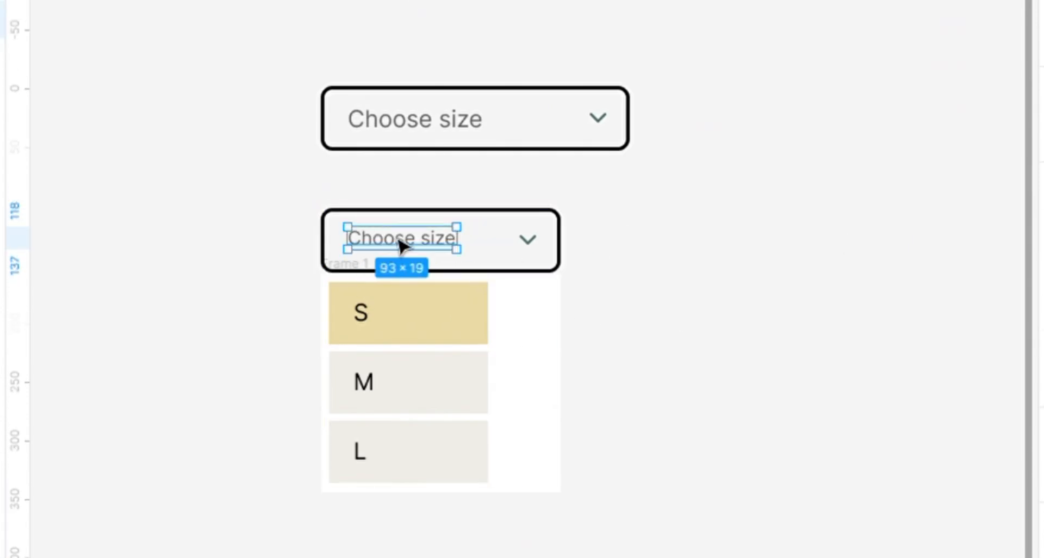
{"action": "left_click_drag", "start_coordinate": [401, 243], "coordinate": [397, 242]}
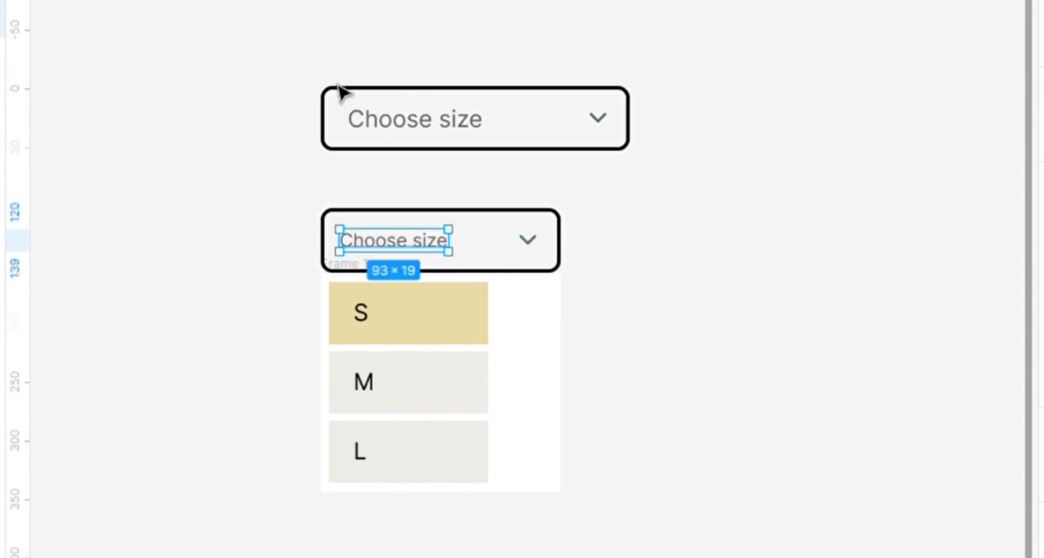
Delete the wider original "Choose size" field above the narrowed one
{"action": "left_click_drag", "start_coordinate": [260, 44], "coordinate": [693, 158]}
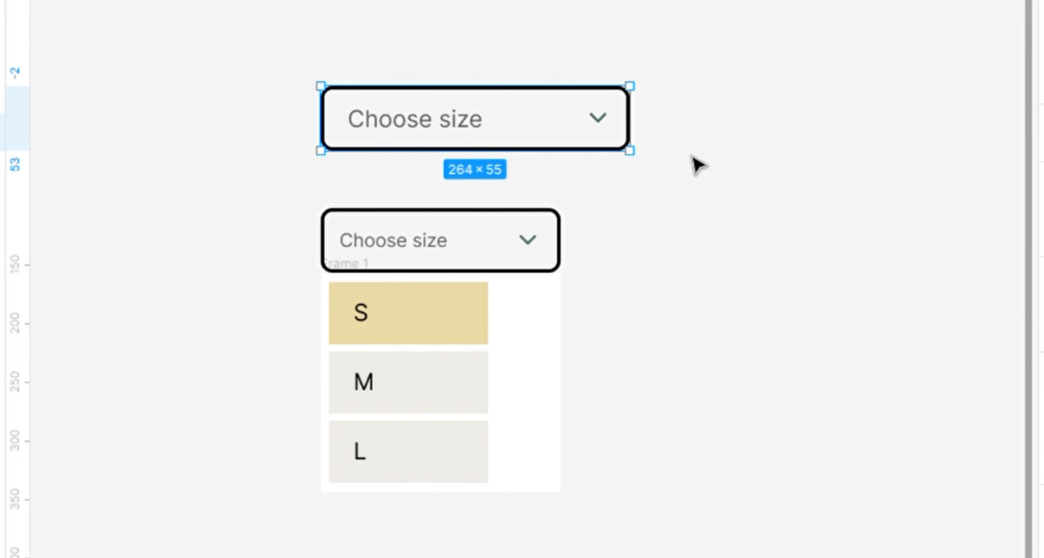
{"action": "key", "text": "Delete"}
{"action": "left_click", "coordinate": [539, 251]}
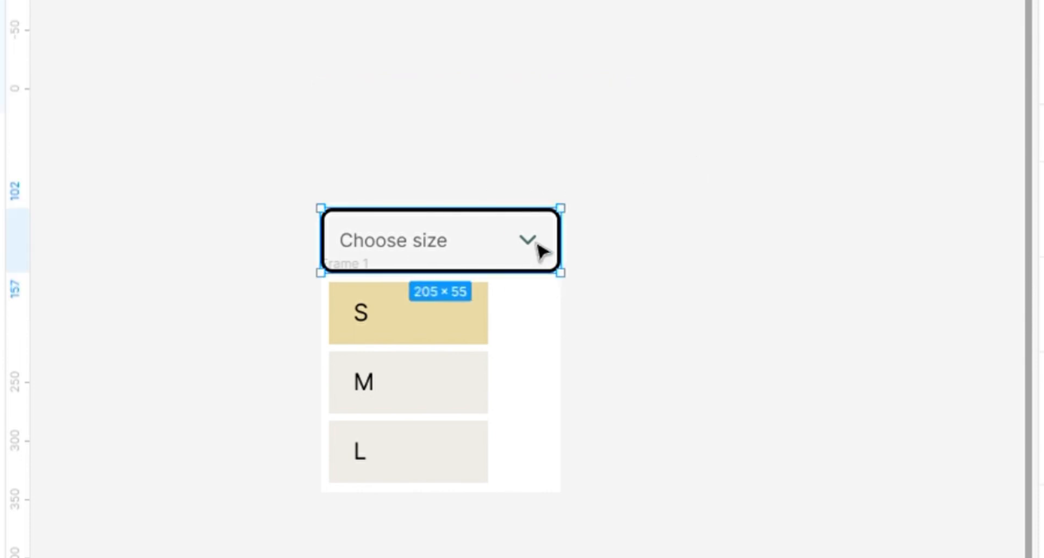
{"action": "left_click", "coordinate": [522, 322]}
Narrow the list frame to 150 with a gap of 7 on each side, and the field's outline to 155
{"action": "left_click", "coordinate": [348, 271]}
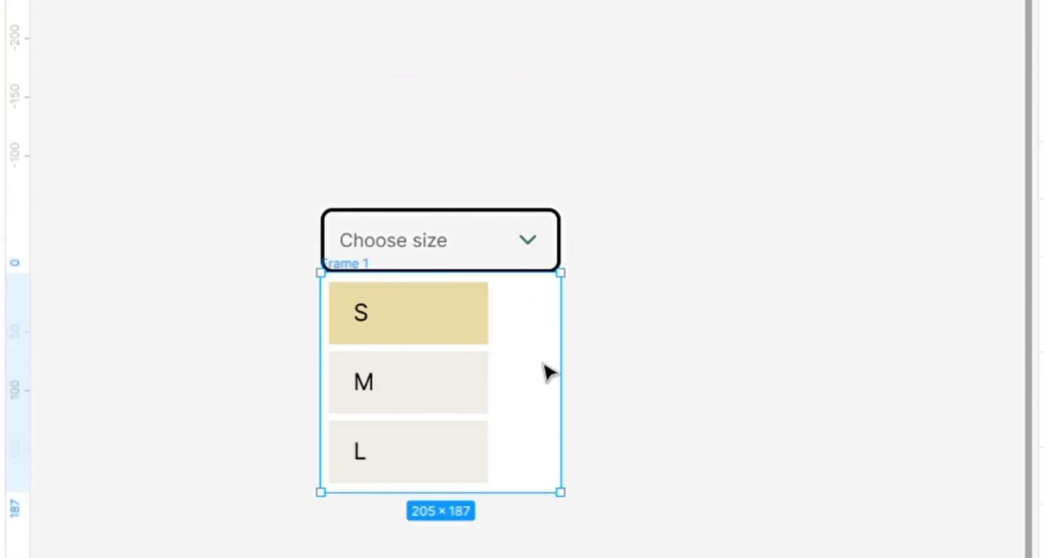
{"action": "left_click_drag", "start_coordinate": [582, 380], "coordinate": [513, 379]}
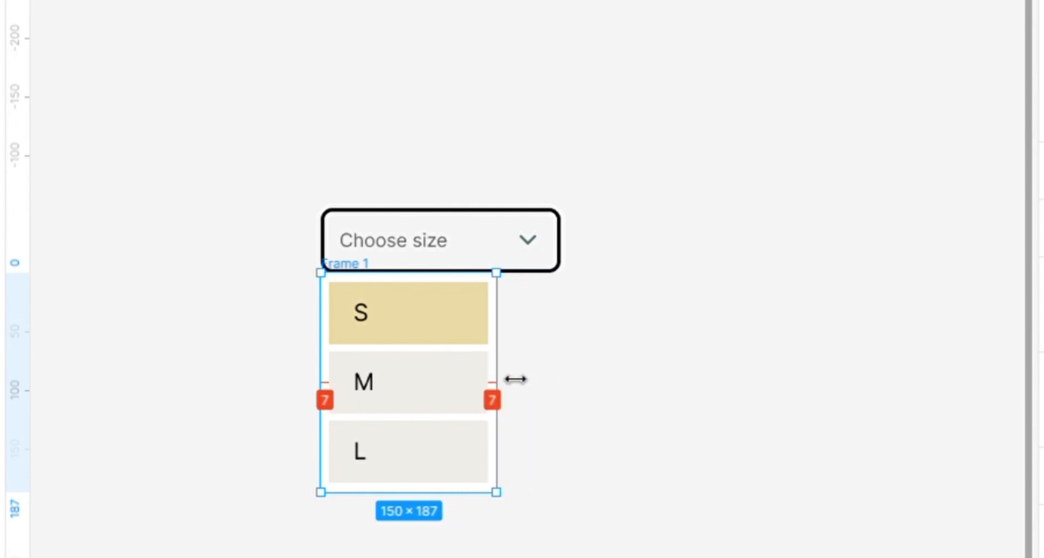
{"action": "left_click", "coordinate": [489, 233]}
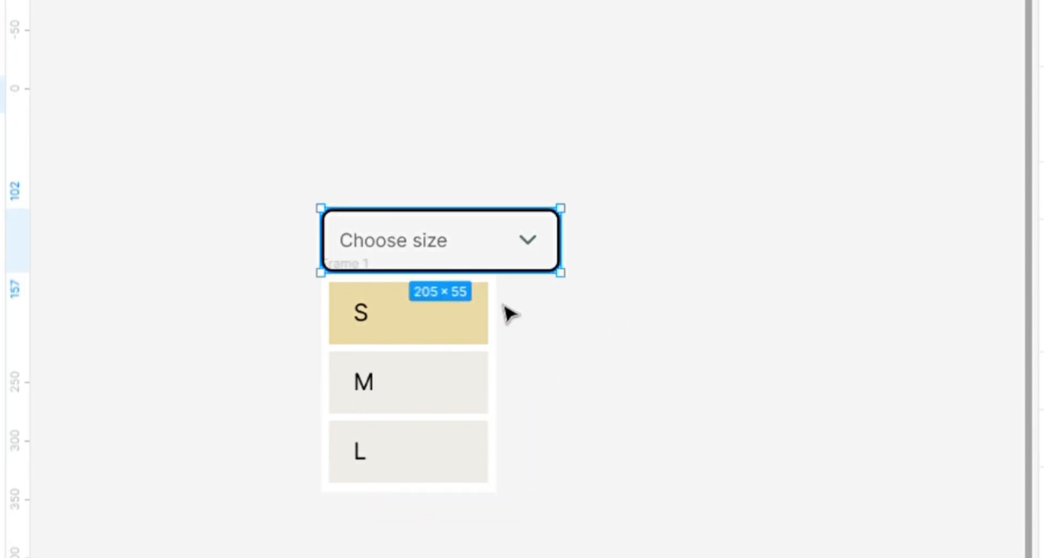
{"action": "left_click_drag", "start_coordinate": [585, 257], "coordinate": [505, 261]}
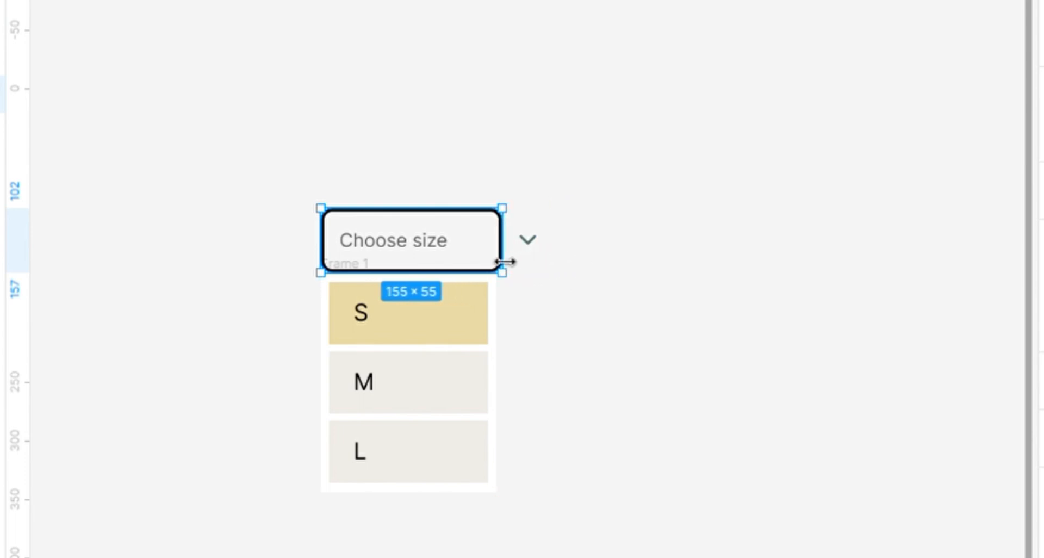
Move the chevron inside the narrowed "Choose size" field, beside the text, and align the two on their vertical centres
{"action": "left_click", "coordinate": [571, 282]}
{"action": "double_click", "coordinate": [533, 247]}
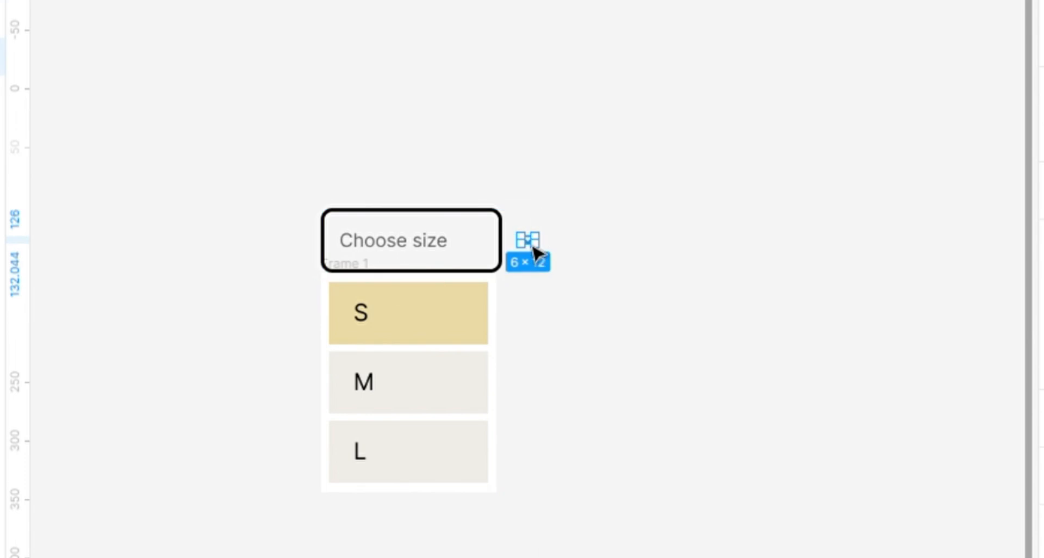
{"action": "left_click_drag", "start_coordinate": [526, 251], "coordinate": [481, 253]}
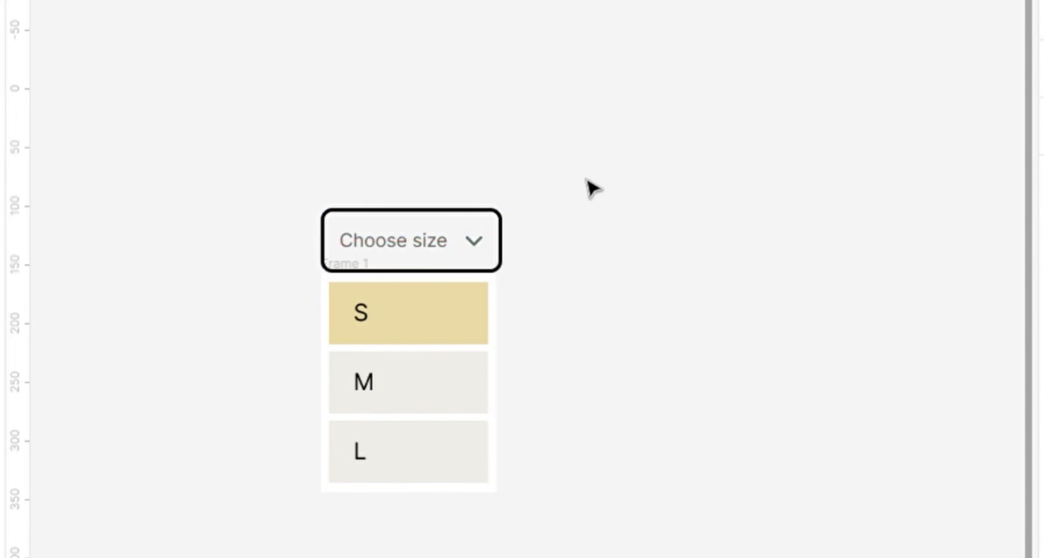
{"action": "double_click", "coordinate": [435, 253]}
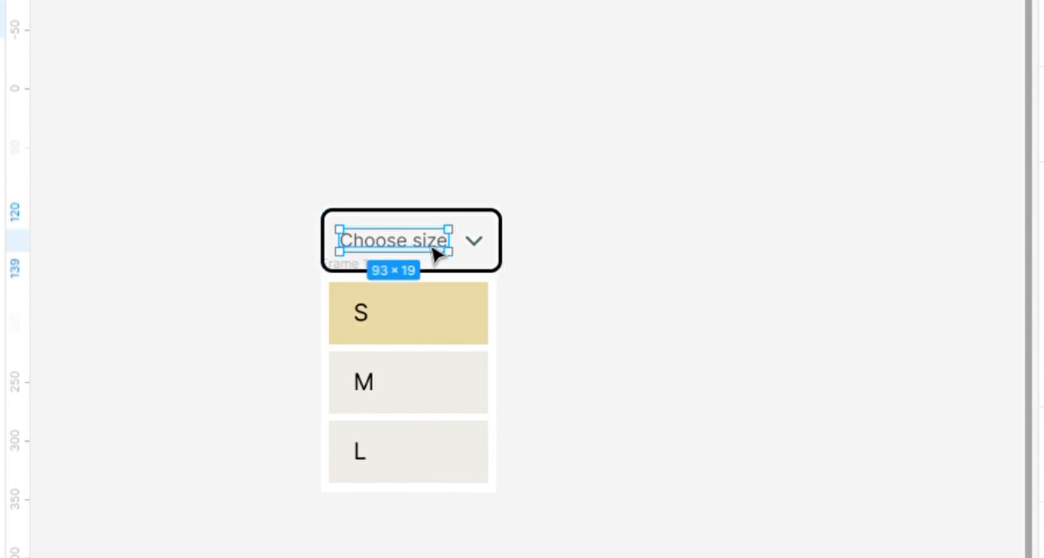
{"action": "left_click", "coordinate": [482, 251], "text": "shift"}
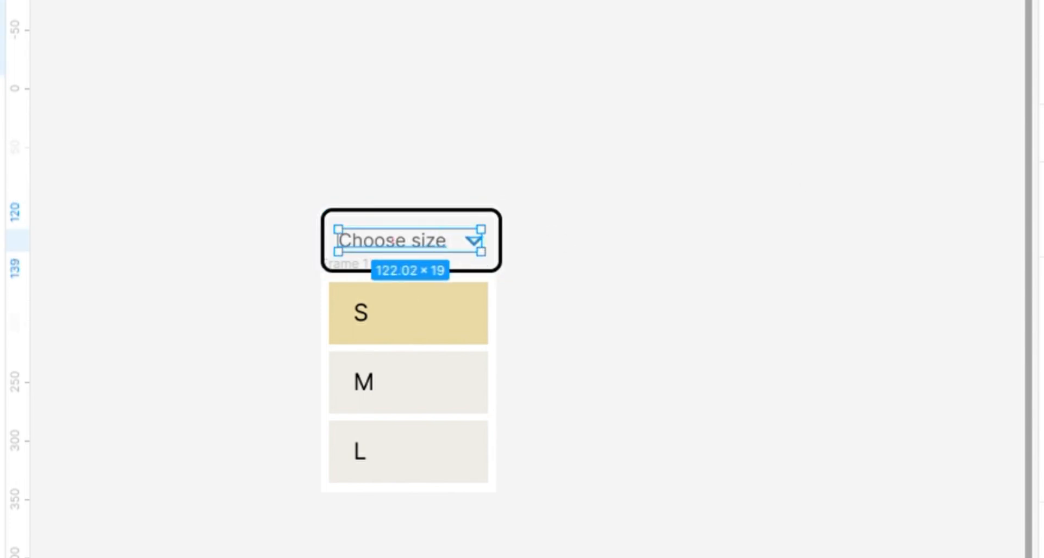
{"action": "left_click", "coordinate": [291, 193]}
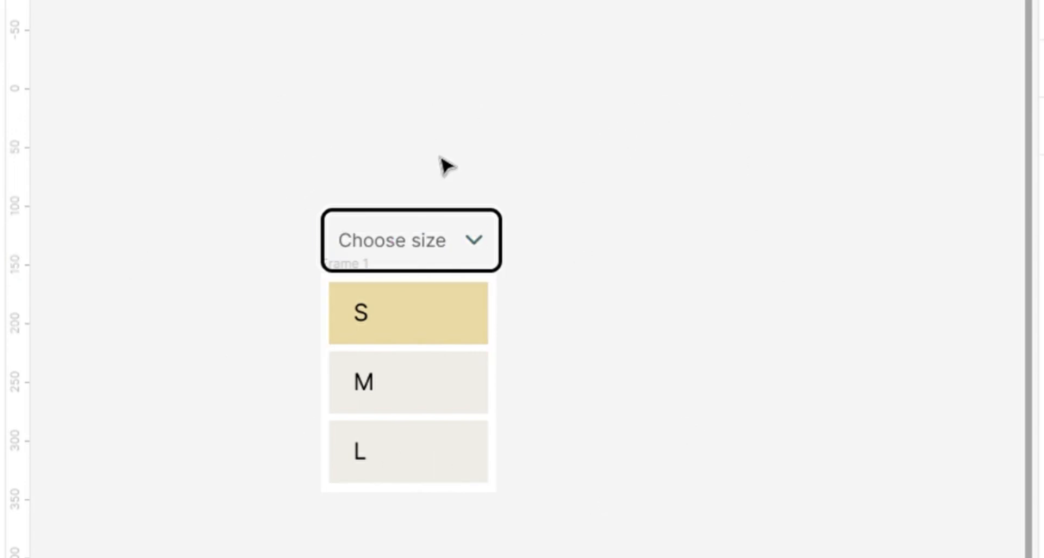
Shift the S, M, L list frame slightly right to centre it under the field, and place a copy of the "Choose size" field above
{"action": "left_click", "coordinate": [359, 278]}
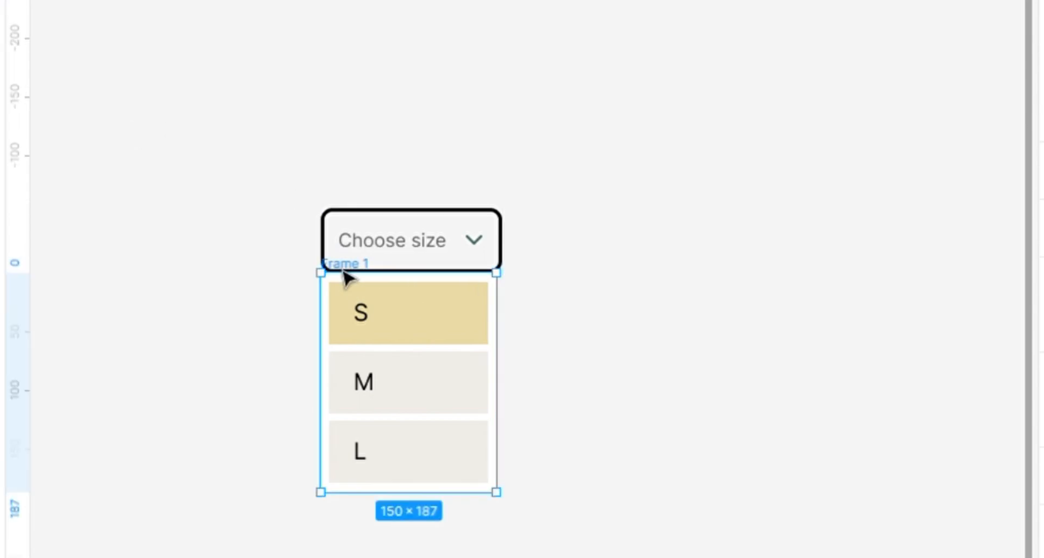
{"action": "left_click_drag", "start_coordinate": [343, 271], "coordinate": [389, 112]}
{"action": "left_click", "coordinate": [284, 121]}
{"action": "left_click", "coordinate": [574, 222]}
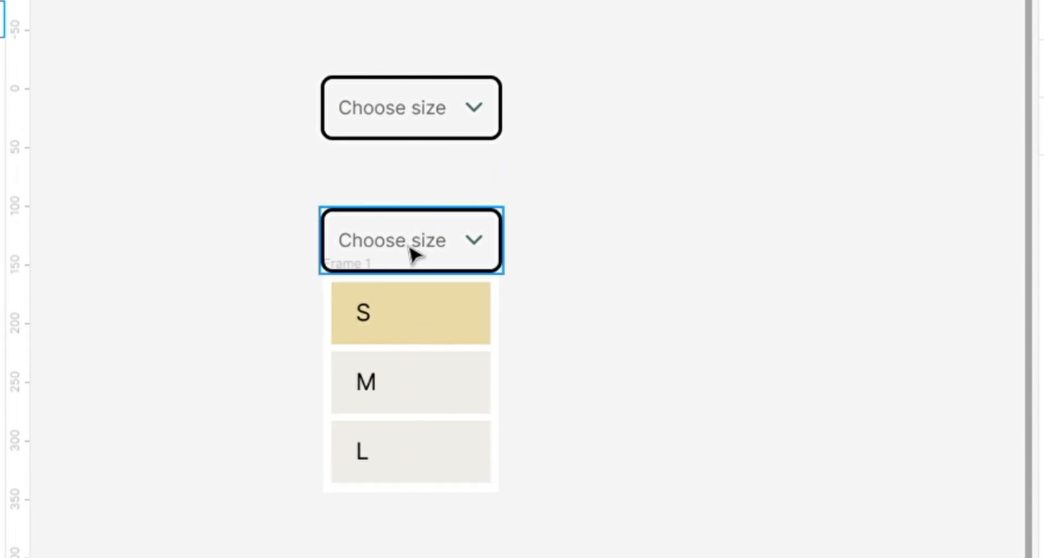
Stack three copies of the "Choose size" field to the right of the list, with vertical gaps of 34
{"action": "left_click_drag", "start_coordinate": [388, 247], "coordinate": [655, 348]}
{"action": "key", "text": "ctrl+d"}
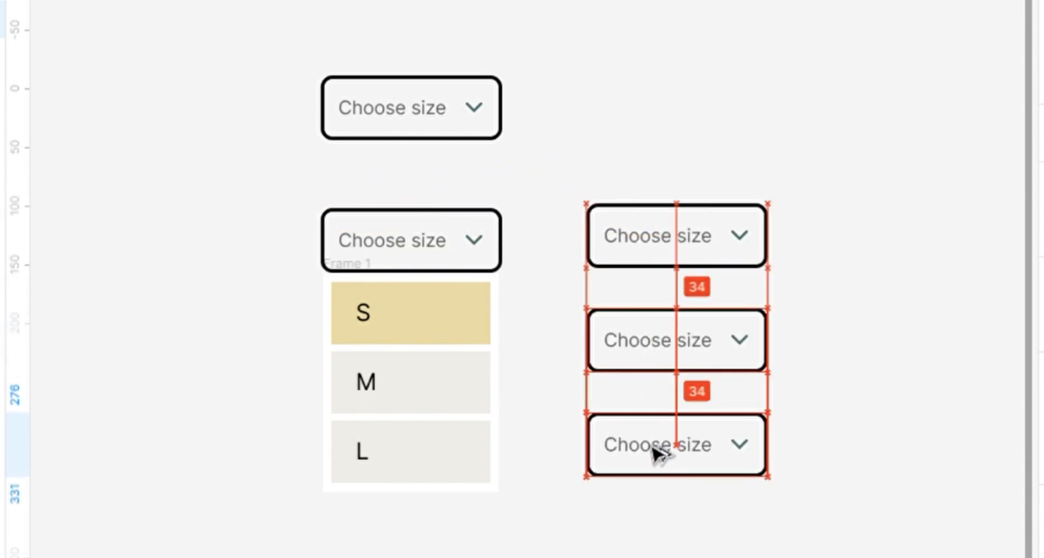
{"action": "left_click", "coordinate": [676, 235]}
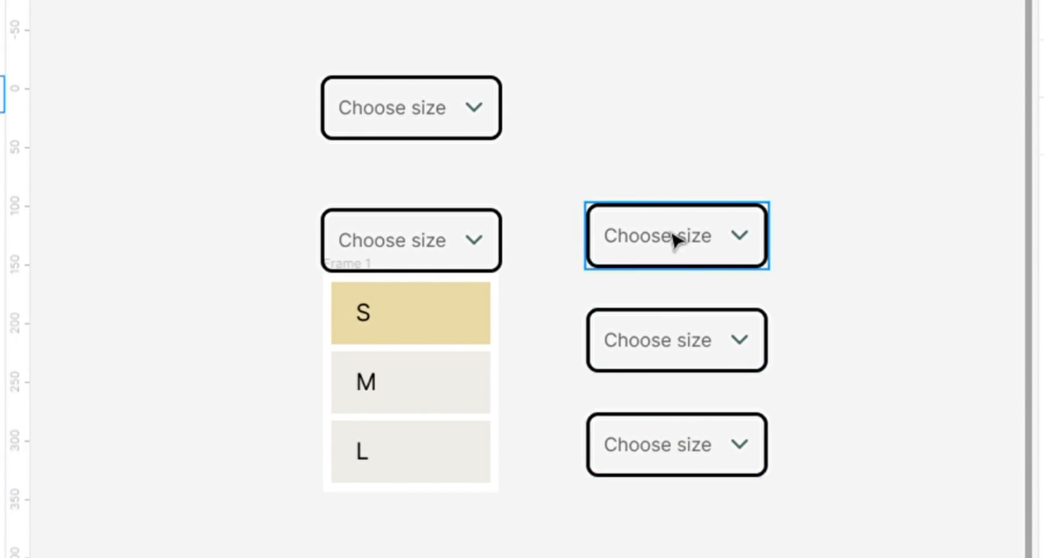
Replace the text in the top stacked copy with S, keeping the text size used in the "Choose size" field
{"action": "double_click", "coordinate": [651, 252]}
{"action": "double_click", "coordinate": [649, 248]}
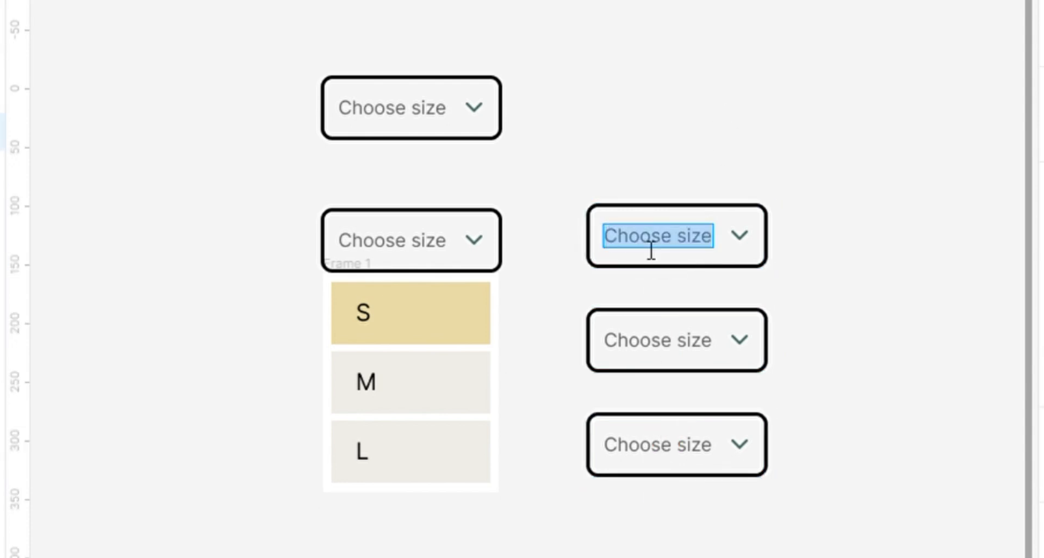
{"action": "type", "text": "S"}
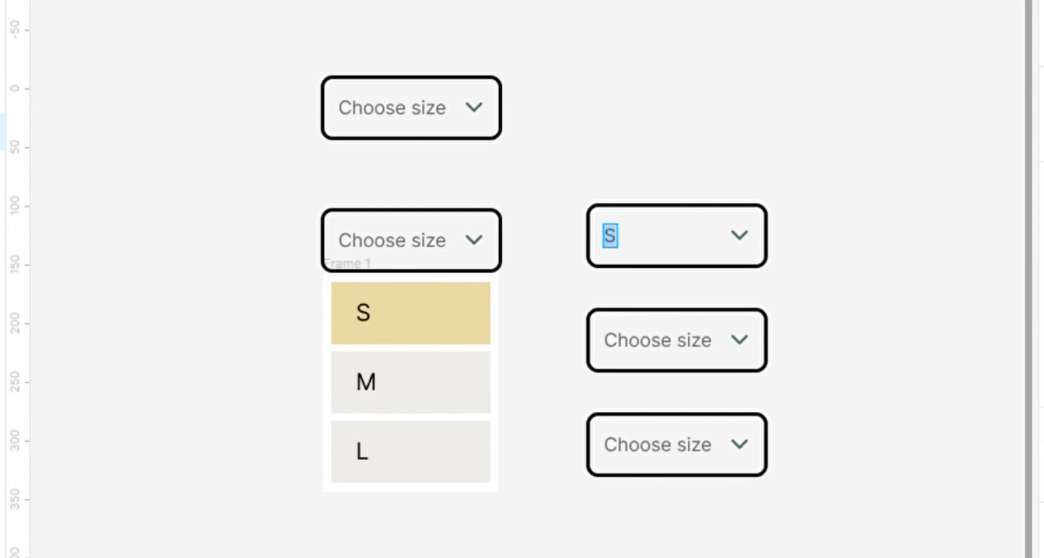
{"action": "double_click", "coordinate": [425, 251]}
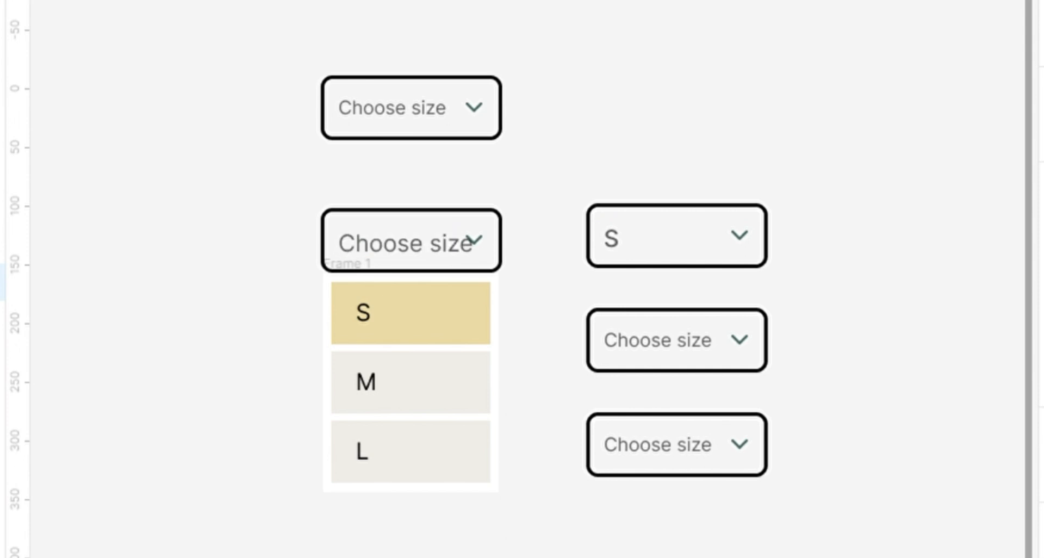
{"action": "double_click", "coordinate": [623, 255]}
{"action": "key", "text": "Escape"}
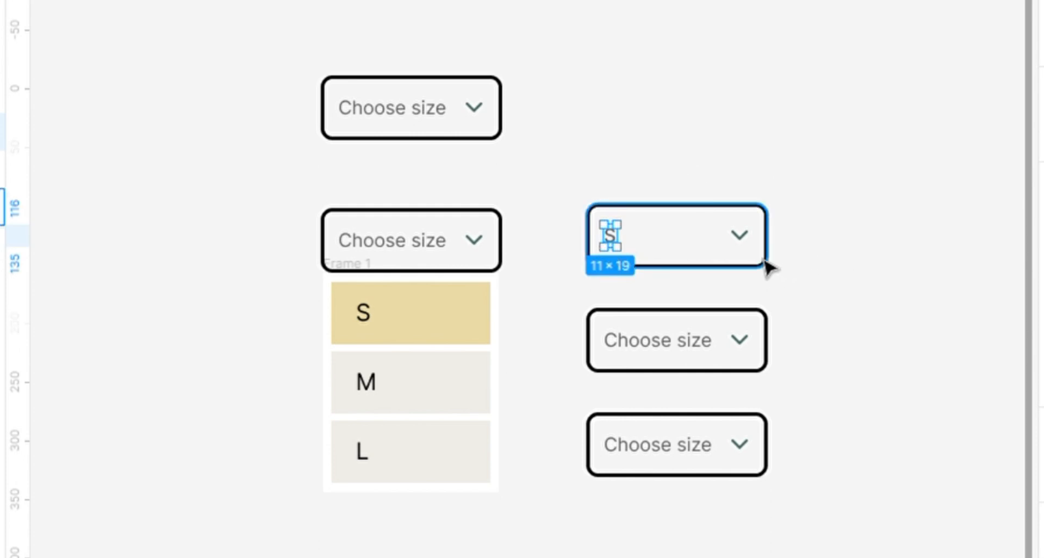
Align the S and the chevron in the top stacked field on their vertical centres
{"action": "left_click", "coordinate": [746, 238]}
{"action": "left_click", "coordinate": [619, 250]}
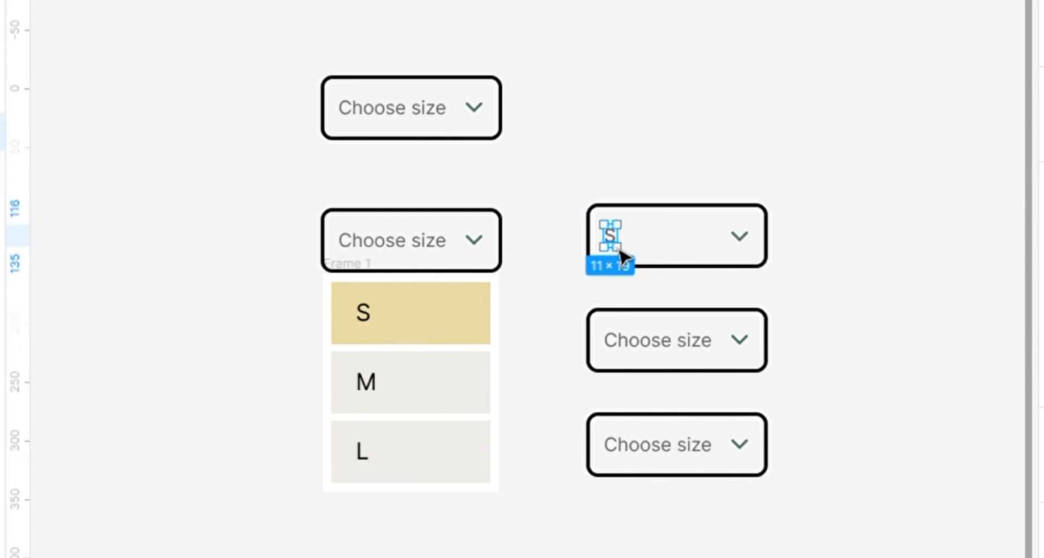
{"action": "left_click", "coordinate": [745, 245], "text": "shift"}
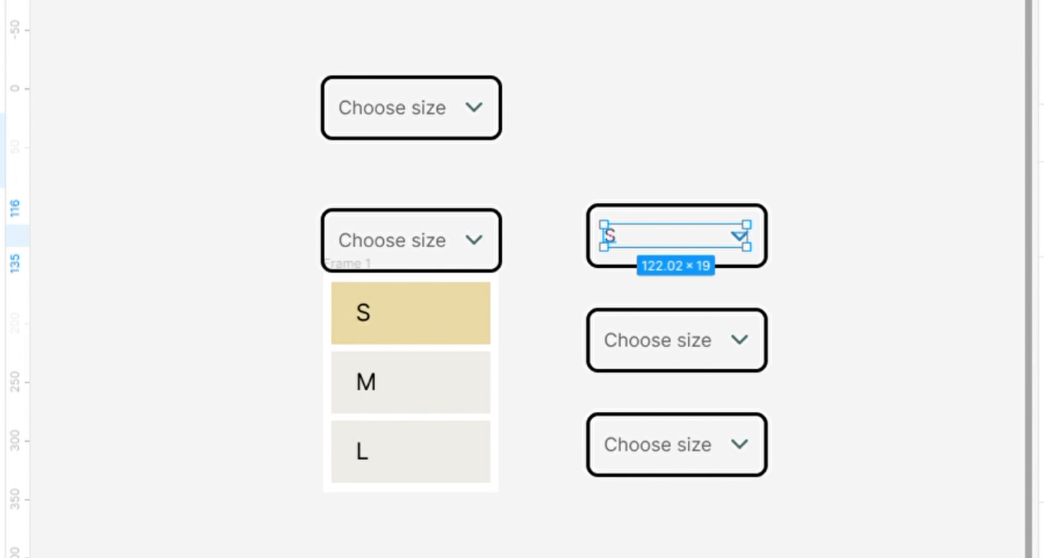
{"action": "key", "text": "alt+v"}
Replace the text in the middle stacked copy with M and give it a heavier font weight
{"action": "left_click", "coordinate": [657, 352]}
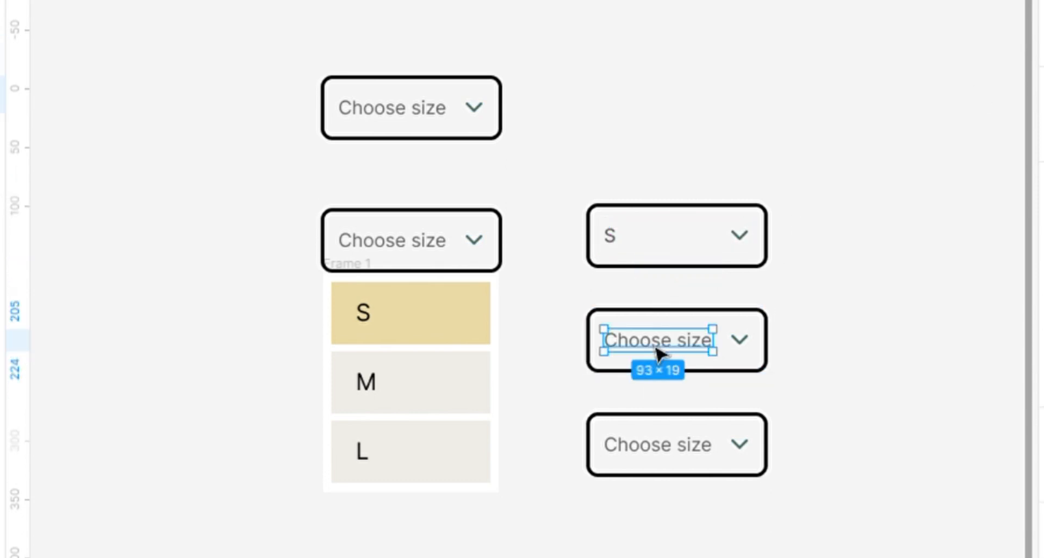
{"action": "double_click", "coordinate": [659, 352]}
{"action": "type", "text": "M"}
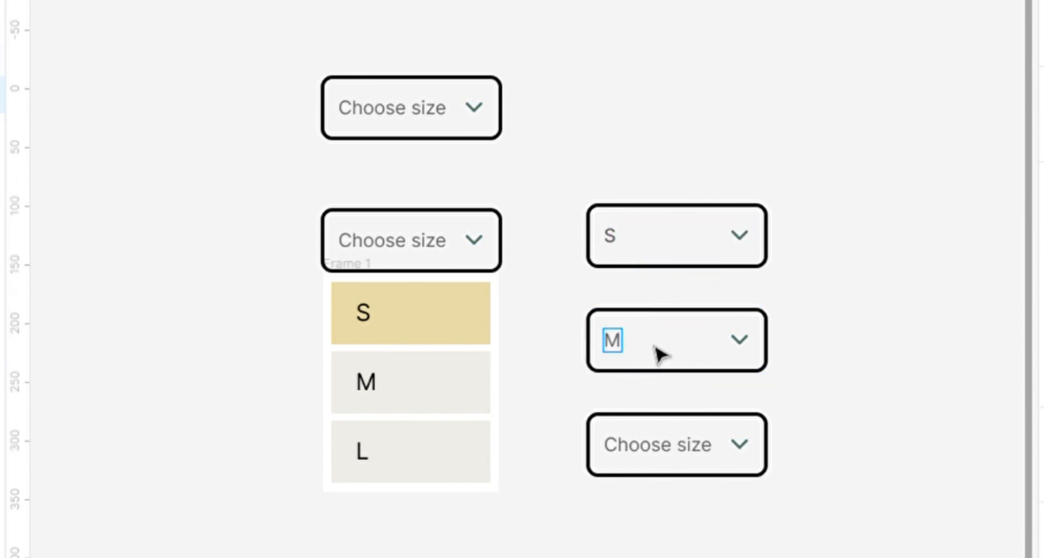
{"action": "double_click", "coordinate": [623, 347]}
{"action": "key", "text": "Escape"}
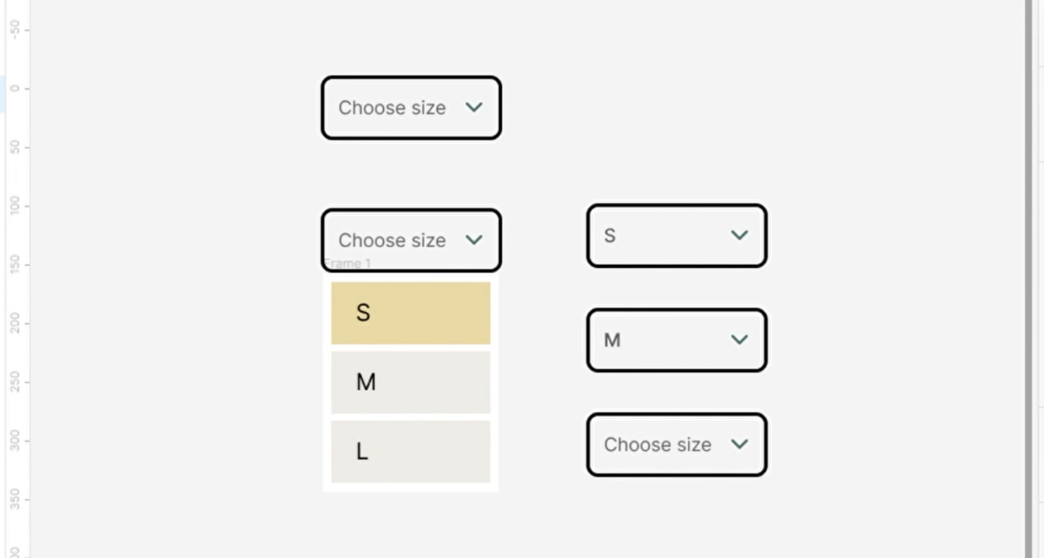
Replace the text in the bottom stacked copy with L in the heavier weight, and match the top copy's S to it
{"action": "double_click", "coordinate": [722, 443]}
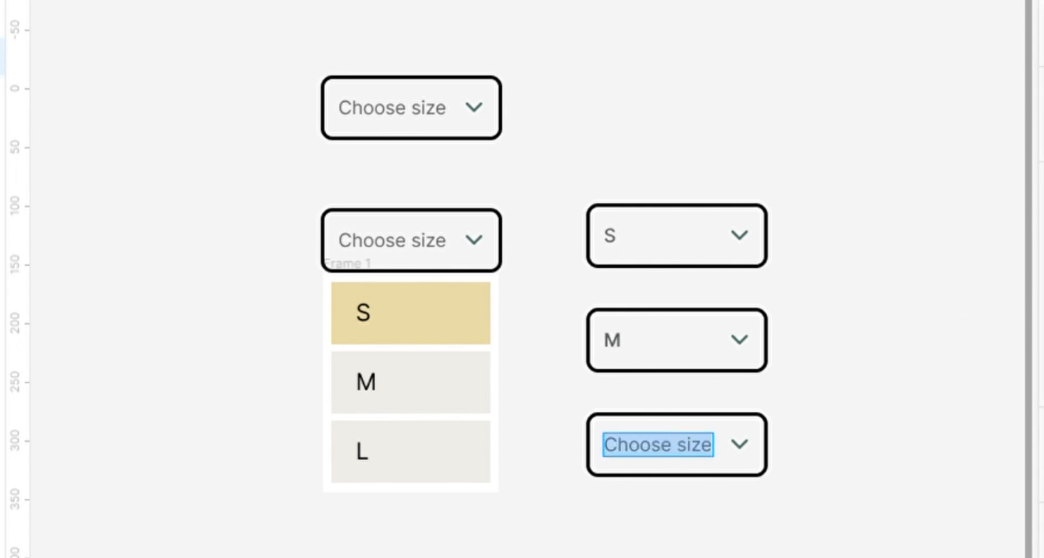
{"action": "key", "text": "Escape"}
{"action": "double_click", "coordinate": [680, 443]}
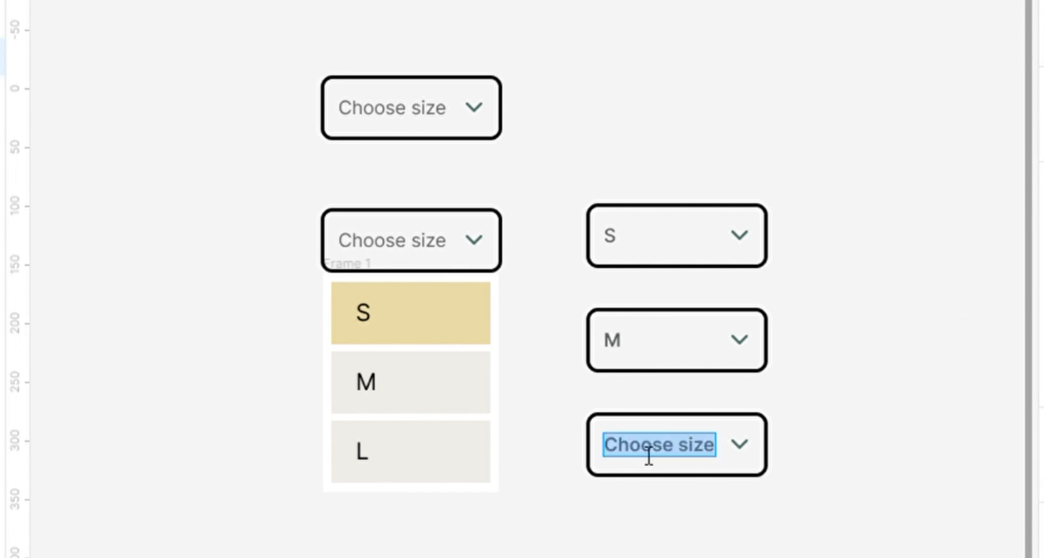
{"action": "type", "text": "L"}
{"action": "double_click", "coordinate": [623, 250]}
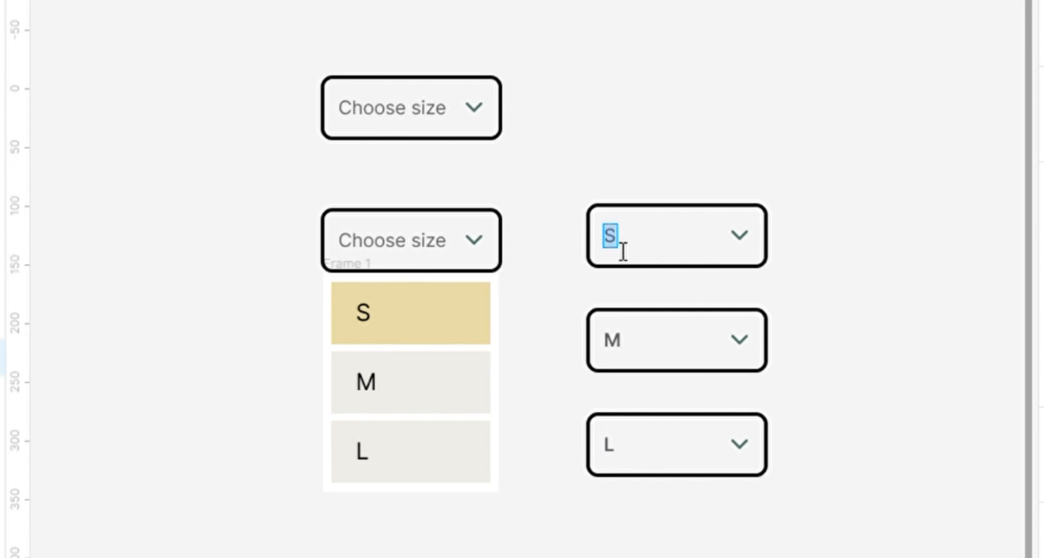
{"action": "key", "text": "Escape"}
{"action": "left_click", "coordinate": [817, 319]}
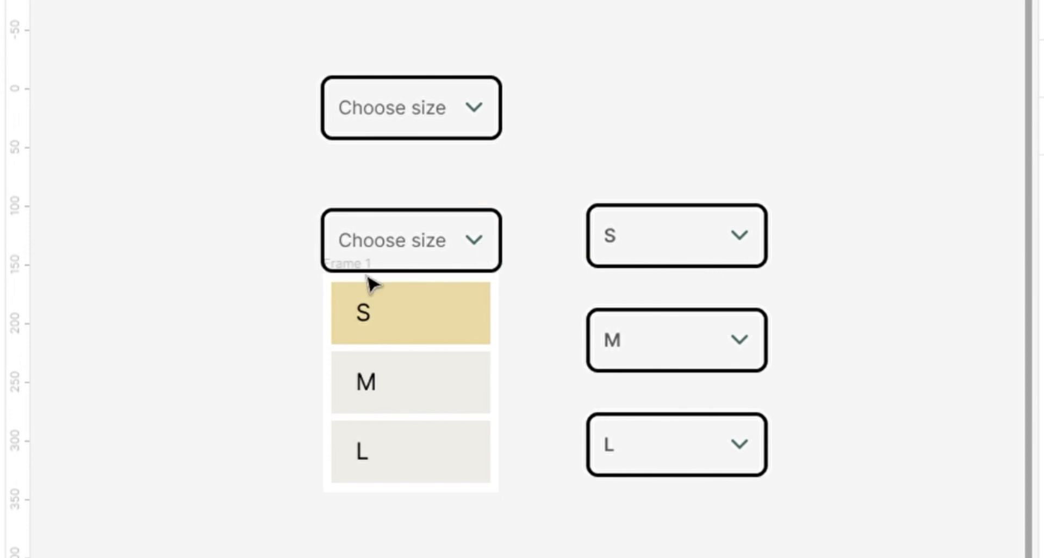
Flip the chevron in the "Choose size" field above the list vertically so it points up
{"action": "left_click", "coordinate": [482, 249]}
{"action": "right_click", "coordinate": [482, 249]}
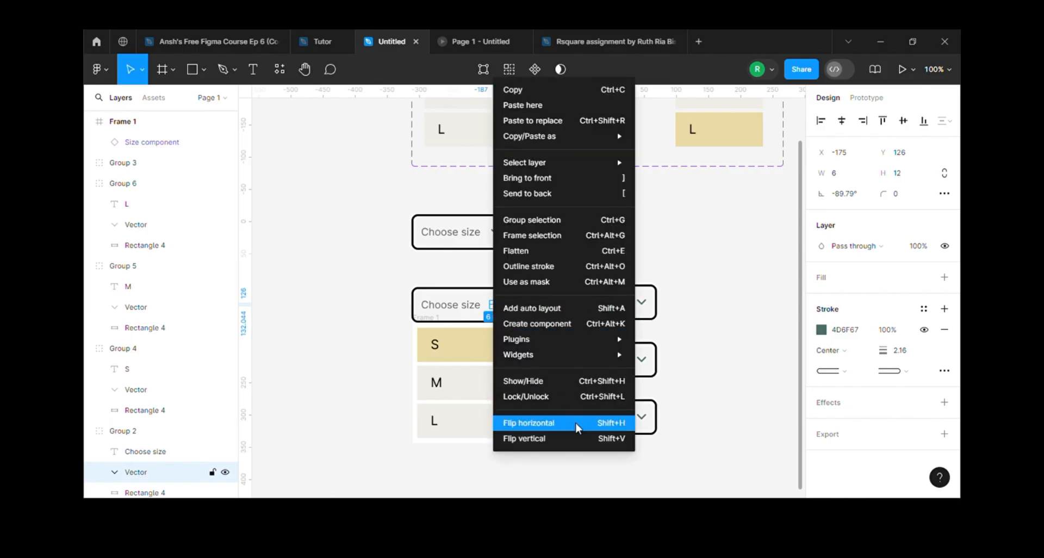
{"action": "left_click", "coordinate": [577, 437]}
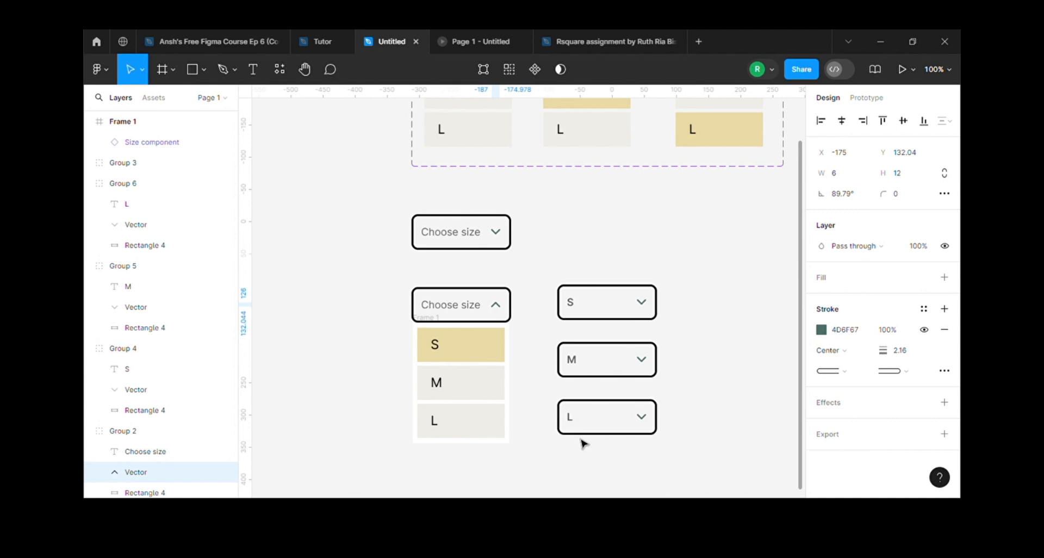
{"action": "left_click", "coordinate": [549, 254]}
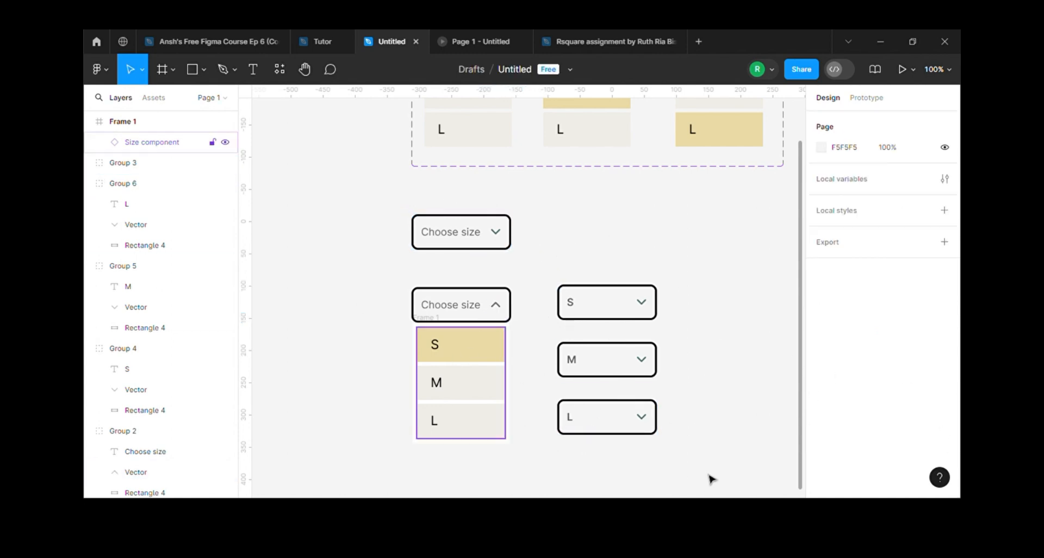
Wrap the standalone upper "Choose size" field in a frame and name the frame Menu/Close
{"action": "scroll", "coordinate": [616, 218], "scroll_direction": "down", "scroll_amount": 1}
{"action": "scroll", "coordinate": [616, 217], "scroll_direction": "down", "scroll_amount": 2}
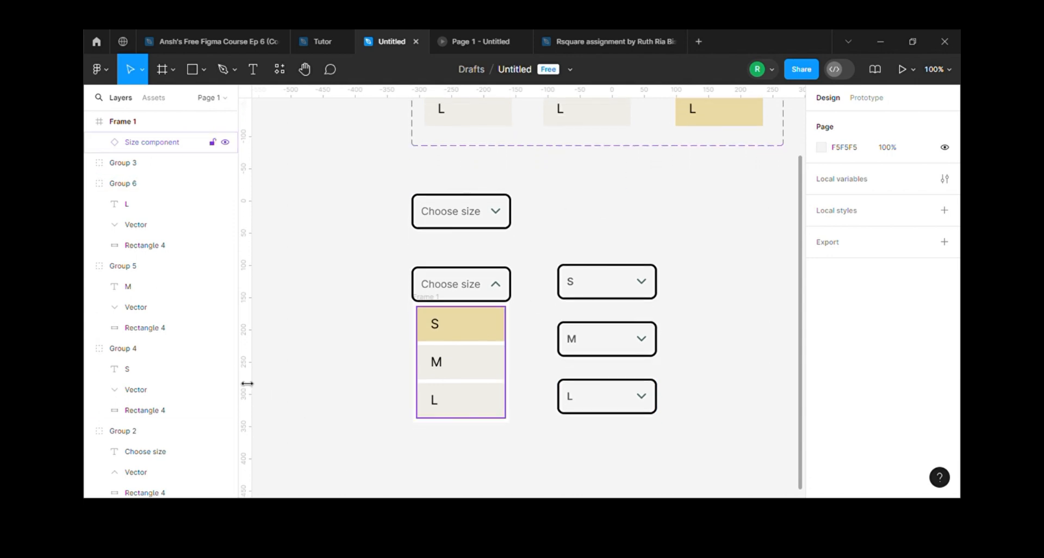
{"action": "left_click", "coordinate": [432, 211]}
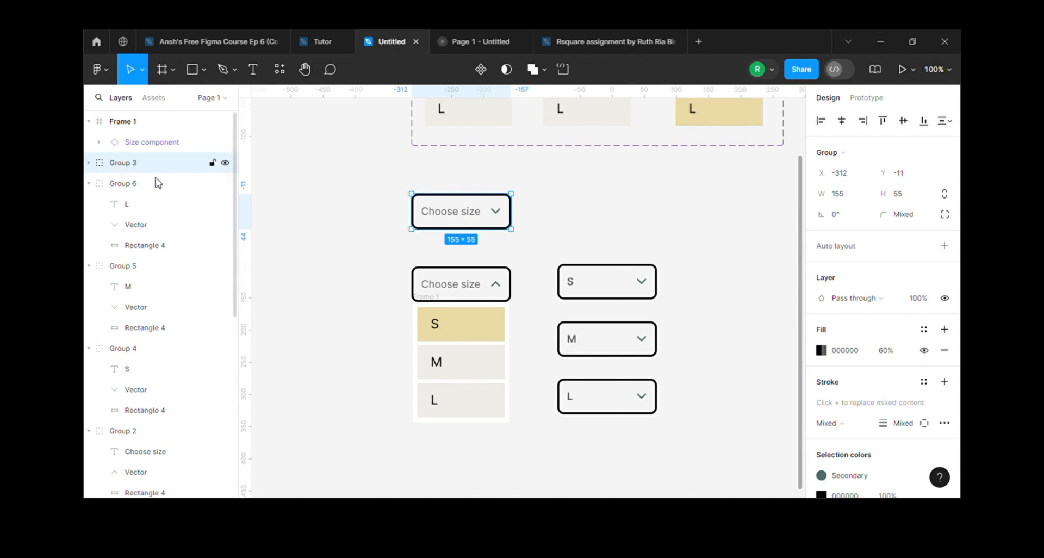
{"action": "right_click", "coordinate": [446, 215]}
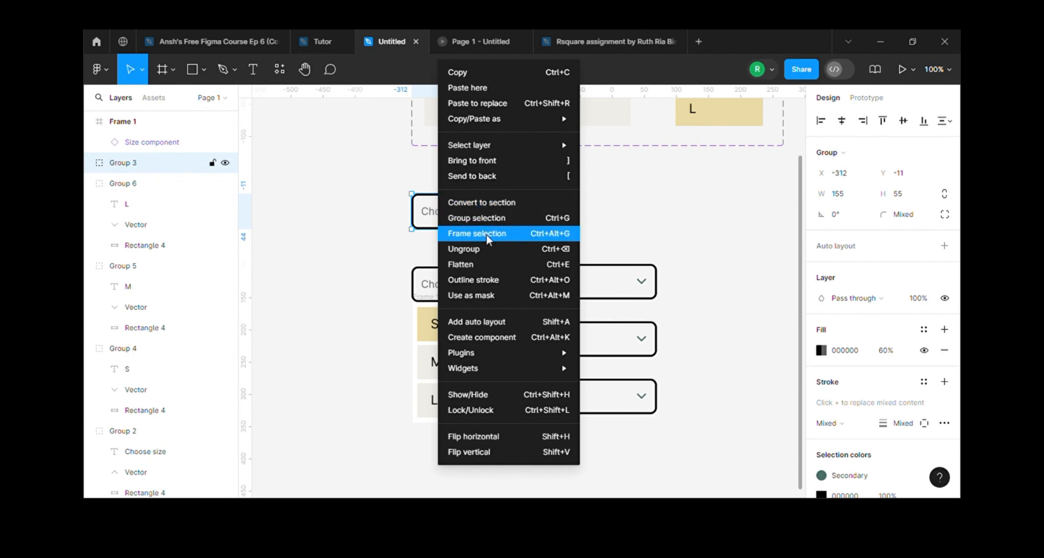
{"action": "left_click", "coordinate": [488, 234]}
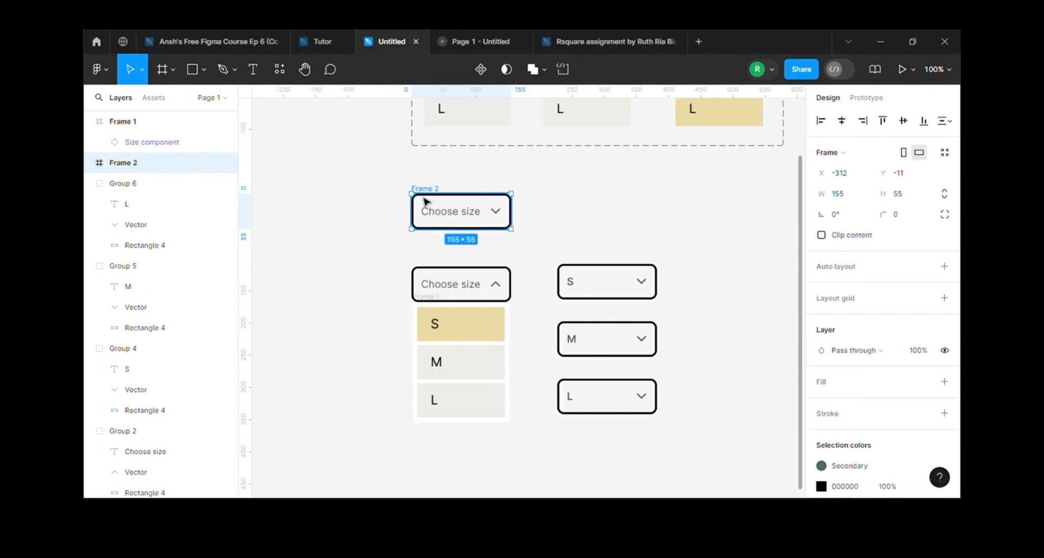
{"action": "double_click", "coordinate": [124, 163]}
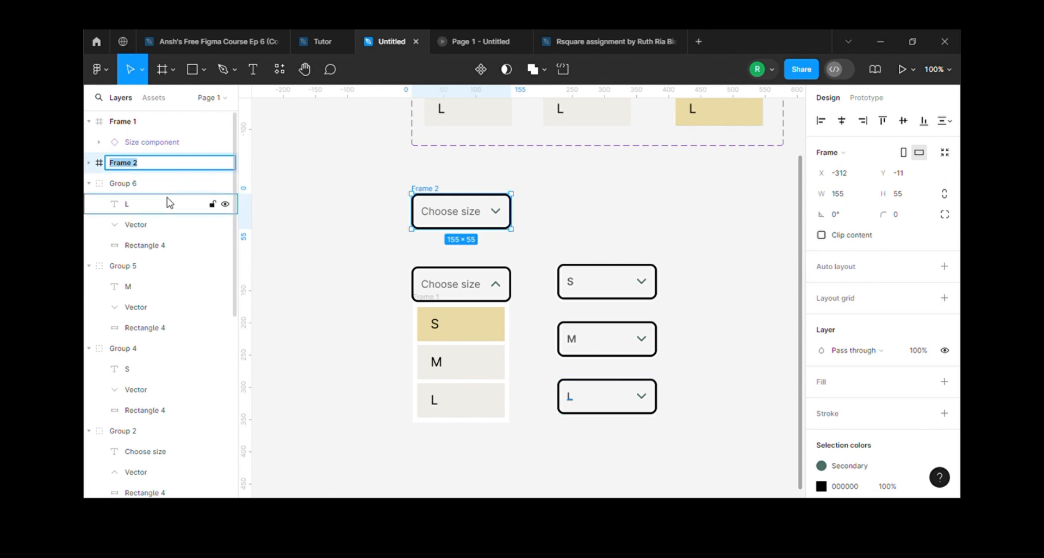
{"action": "type", "text": "Menu/Close"}
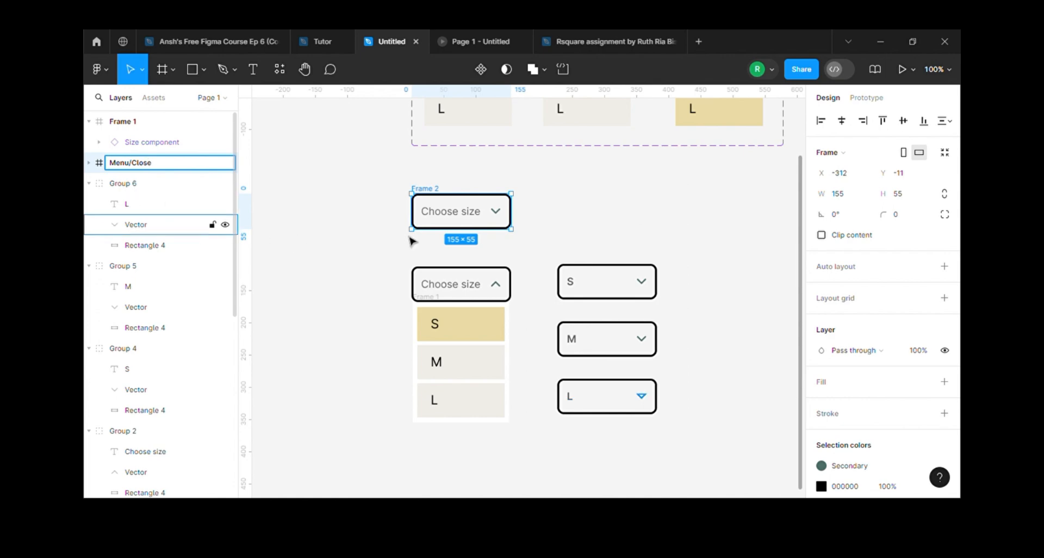
{"action": "left_click", "coordinate": [384, 264]}
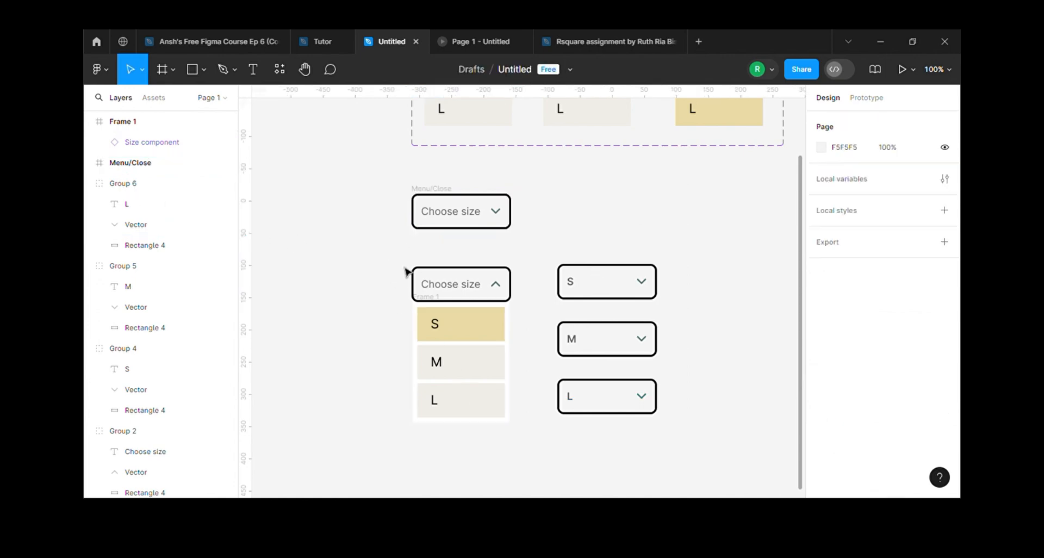
Wrap the open "Choose size" field and its S, M, L list in one frame and name it Menu/open
{"action": "left_click_drag", "start_coordinate": [392, 258], "coordinate": [532, 452]}
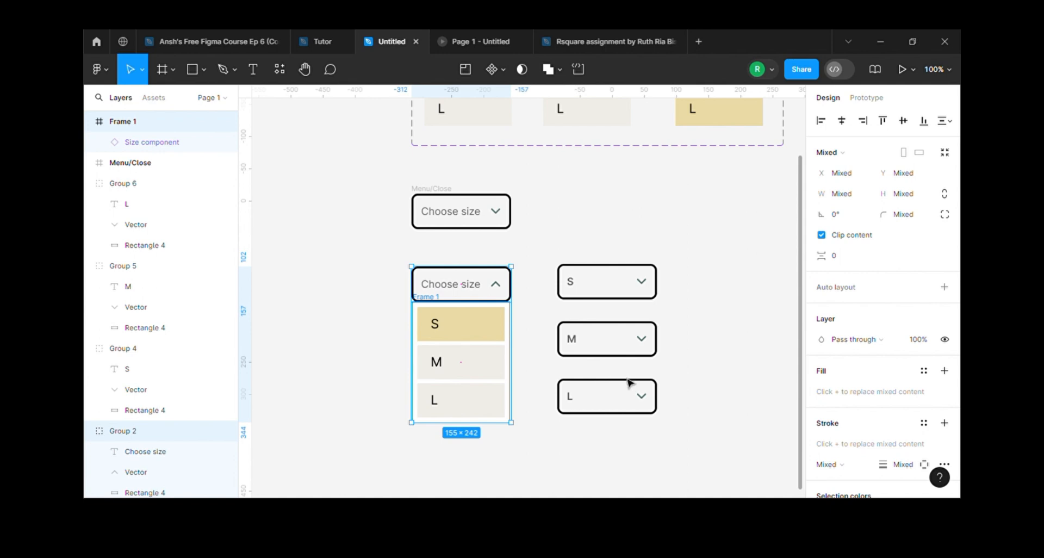
{"action": "right_click", "coordinate": [450, 312]}
{"action": "left_click", "coordinate": [516, 237]}
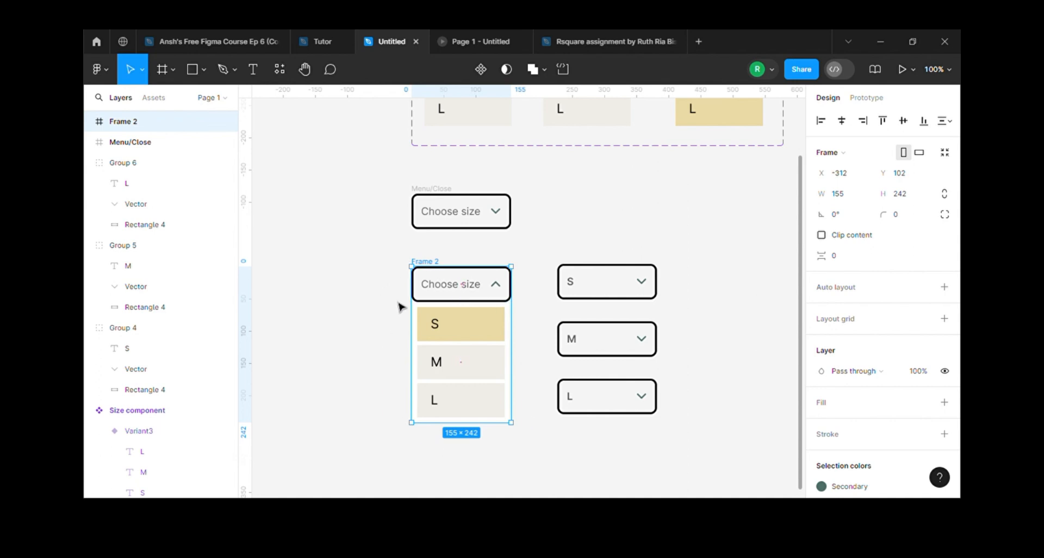
{"action": "double_click", "coordinate": [121, 122]}
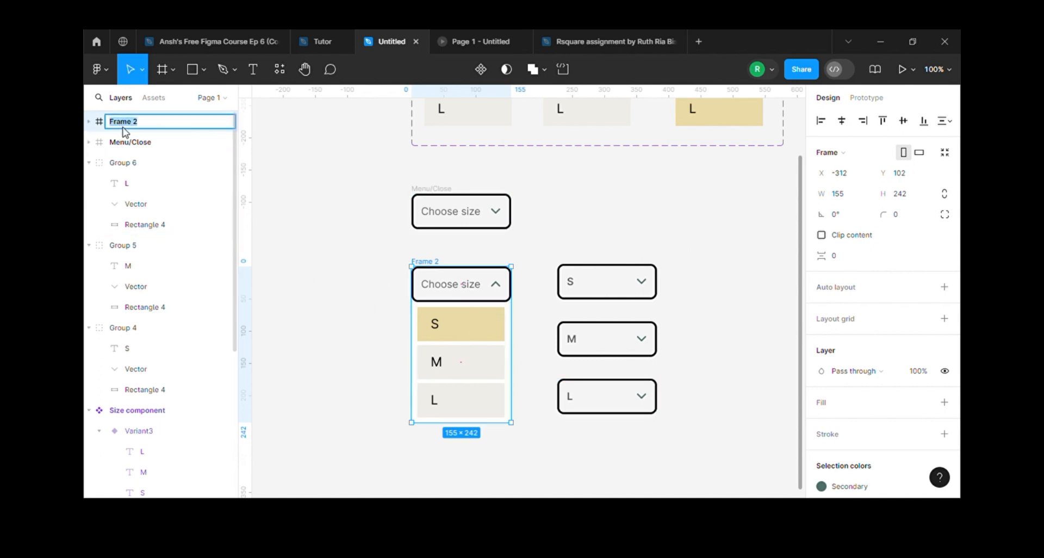
{"action": "type", "text": "Menu/open"}
{"action": "left_click", "coordinate": [354, 220]}
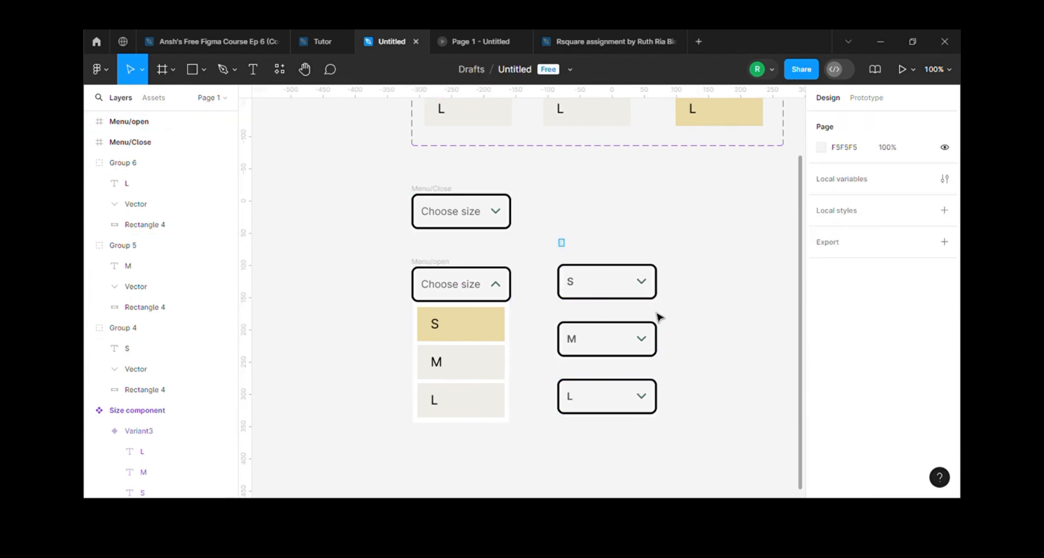
Wrap the S field group in a frame and name the frame Small
{"action": "left_click_drag", "start_coordinate": [558, 238], "coordinate": [658, 314]}
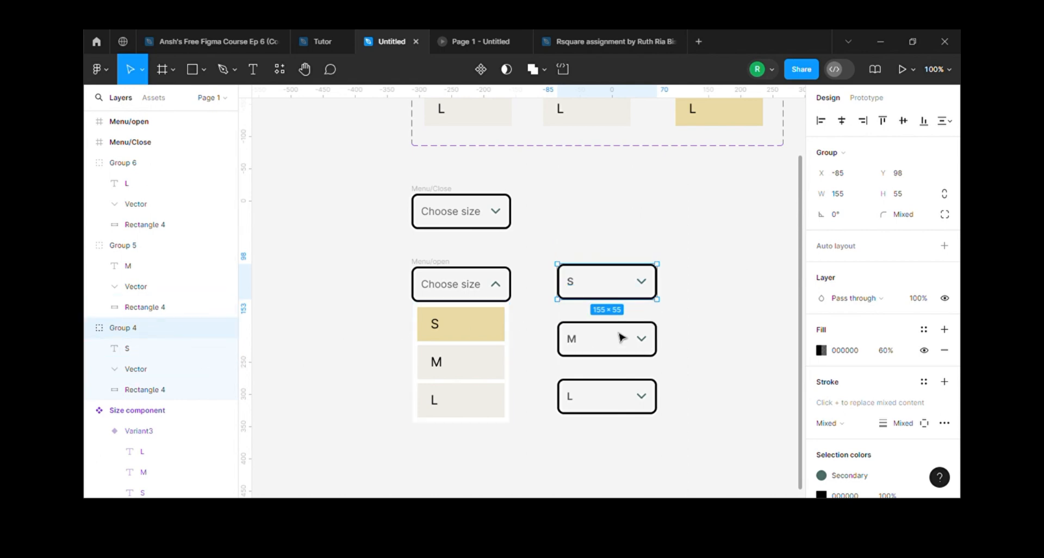
{"action": "right_click", "coordinate": [594, 282]}
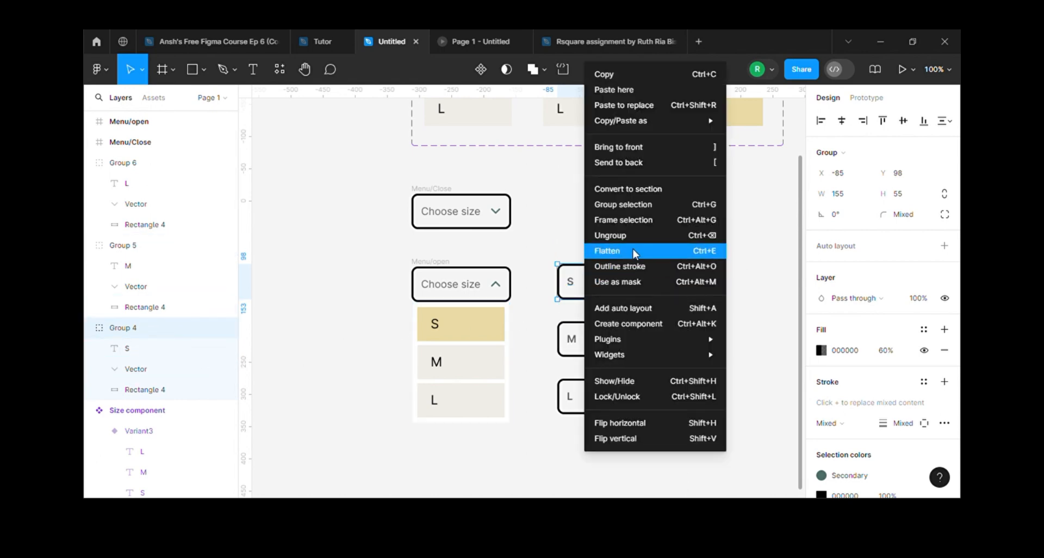
{"action": "left_click", "coordinate": [648, 220]}
{"action": "key", "text": "Escape"}
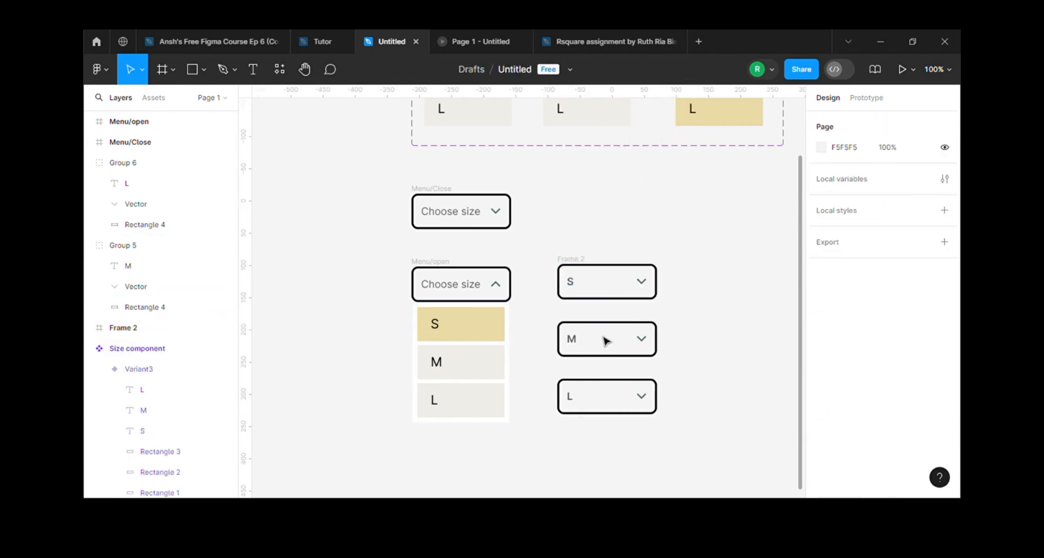
{"action": "double_click", "coordinate": [573, 263]}
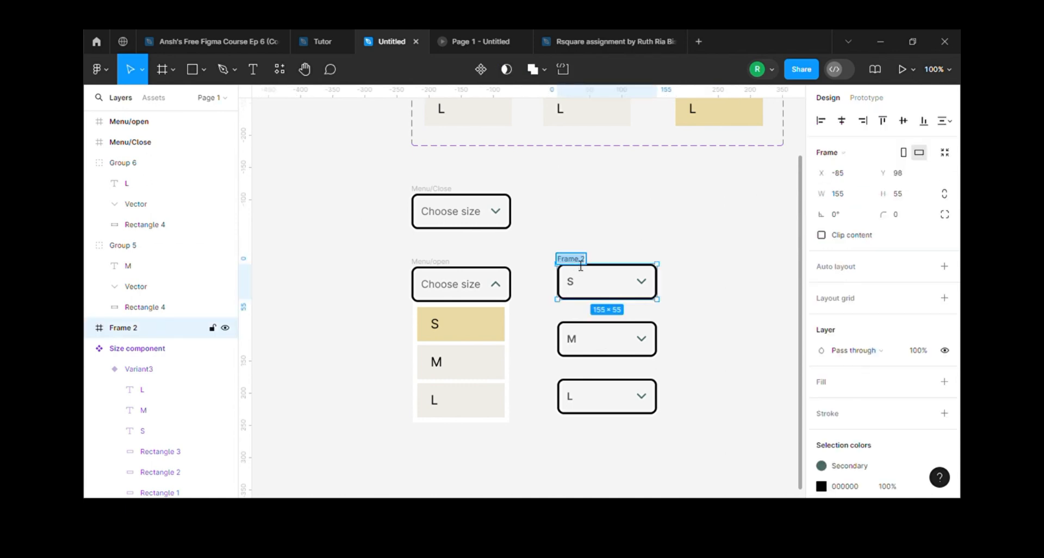
{"action": "type", "text": "Small"}
Wrap the M field group in a frame and name the frame Medium
{"action": "left_click", "coordinate": [601, 335]}
{"action": "left_click", "coordinate": [602, 330]}
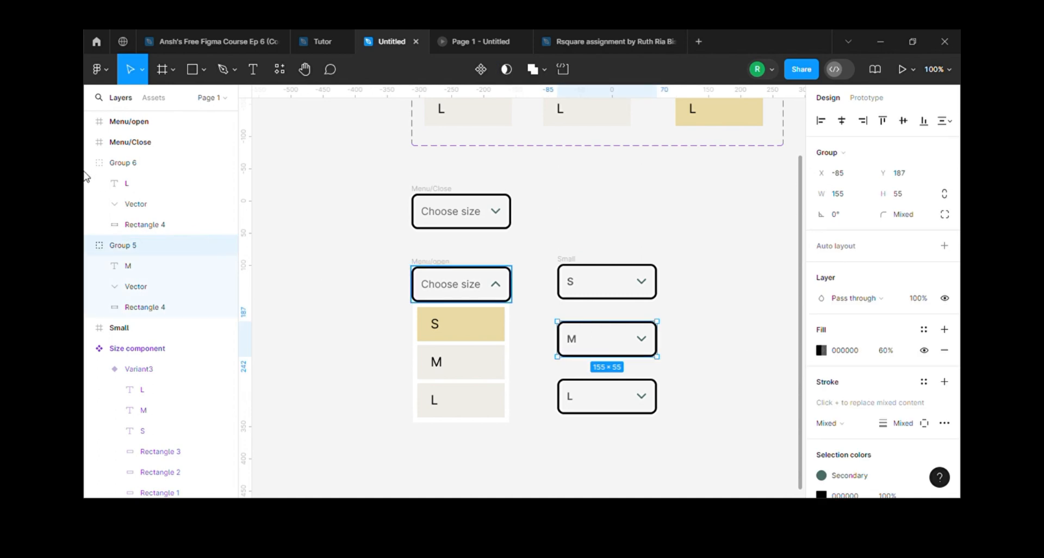
{"action": "right_click", "coordinate": [612, 335]}
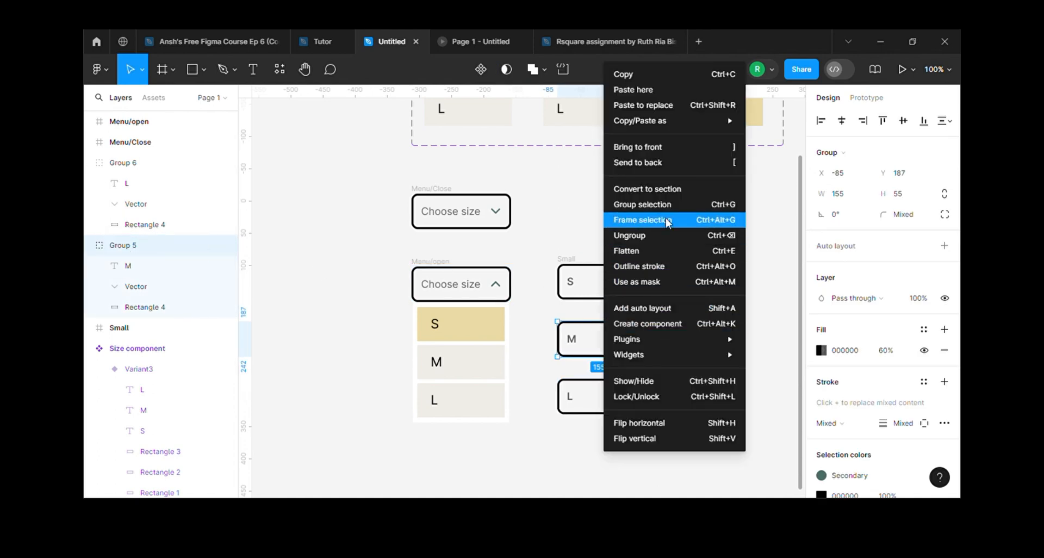
{"action": "left_click", "coordinate": [642, 220]}
{"action": "double_click", "coordinate": [572, 317]}
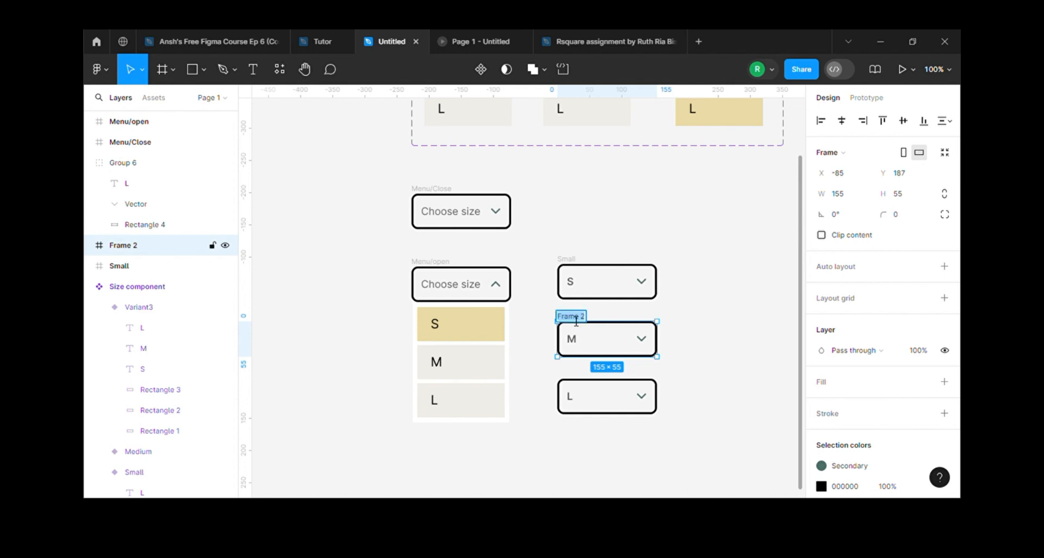
{"action": "type", "text": "Medium"}
Wrap the L field group in a frame and name the frame Large
{"action": "left_click", "coordinate": [606, 408]}
{"action": "right_click", "coordinate": [599, 383]}
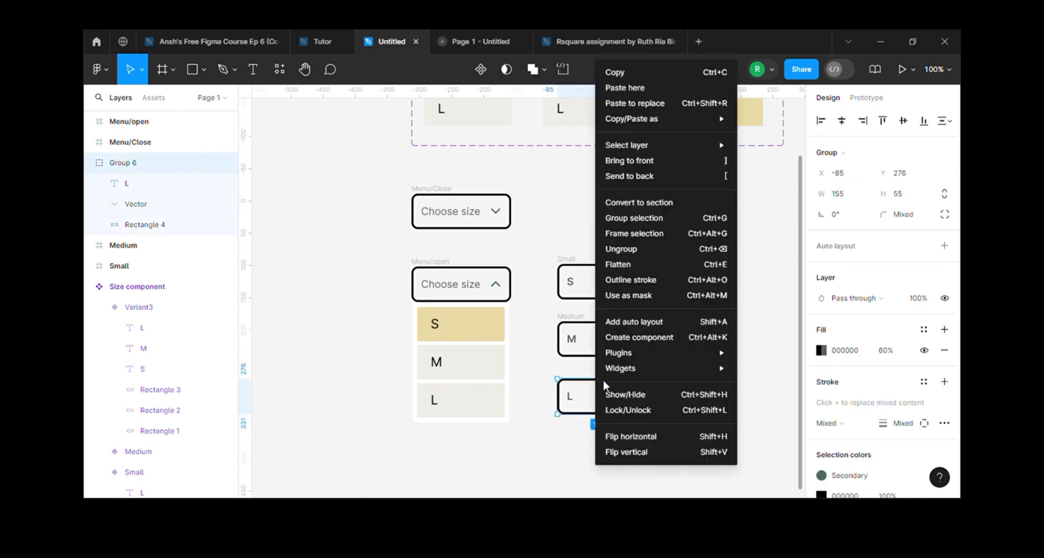
{"action": "left_click", "coordinate": [659, 239]}
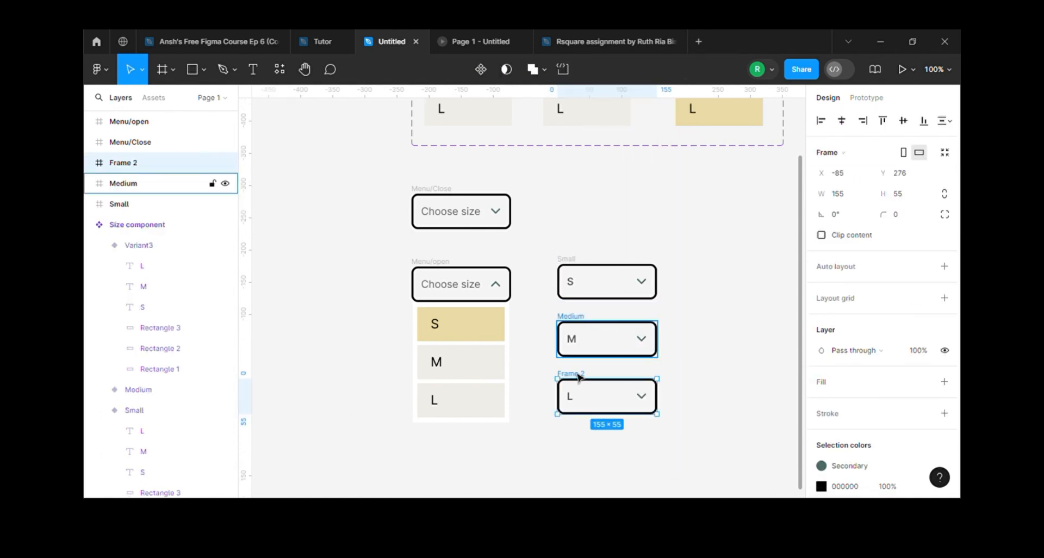
{"action": "double_click", "coordinate": [570, 374]}
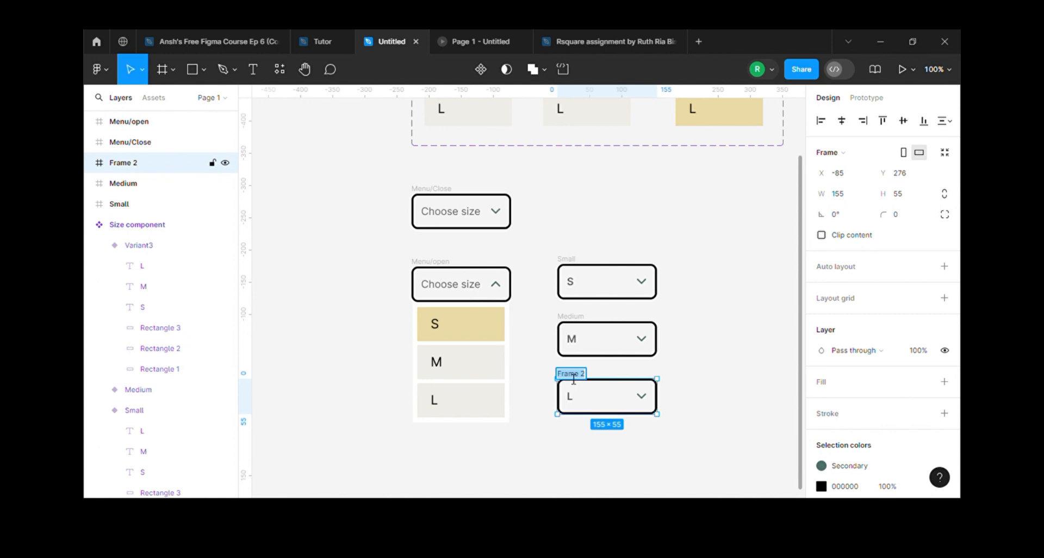
{"action": "type", "text": "Large"}
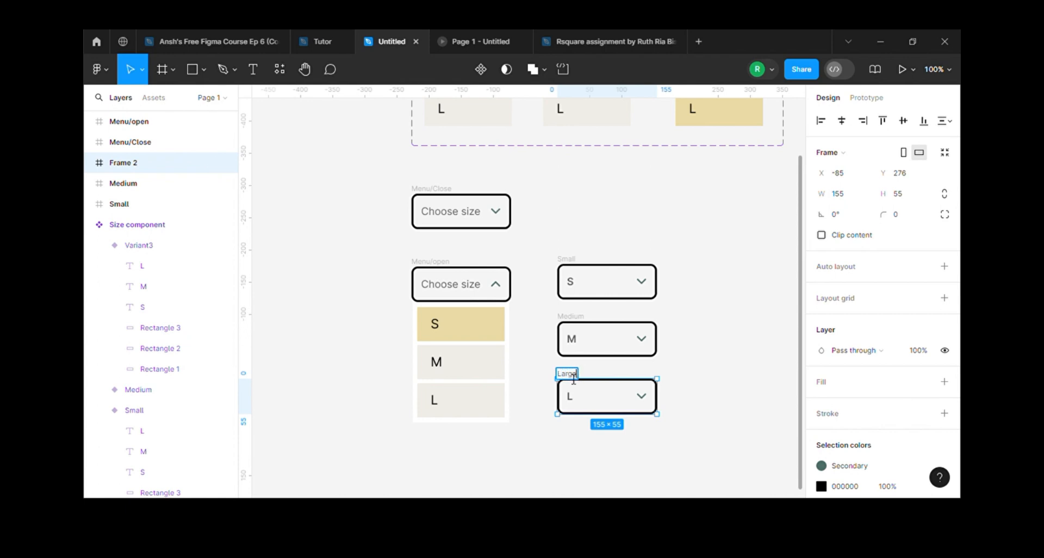
{"action": "left_click", "coordinate": [535, 232]}
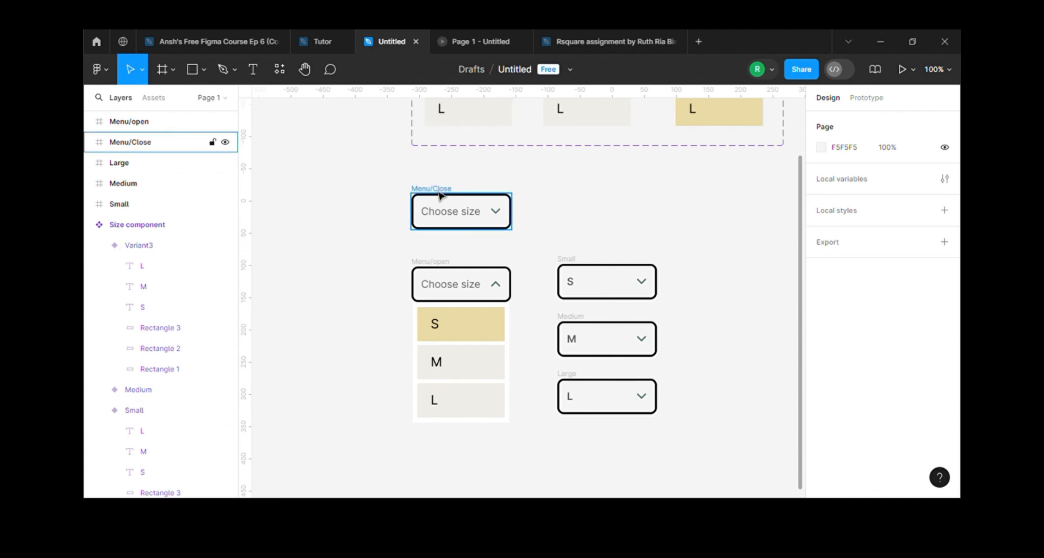
Combine the Menu/Close, Menu/open, Small, Medium and Large frames into a component set
{"action": "left_click_drag", "start_coordinate": [373, 174], "coordinate": [688, 453]}
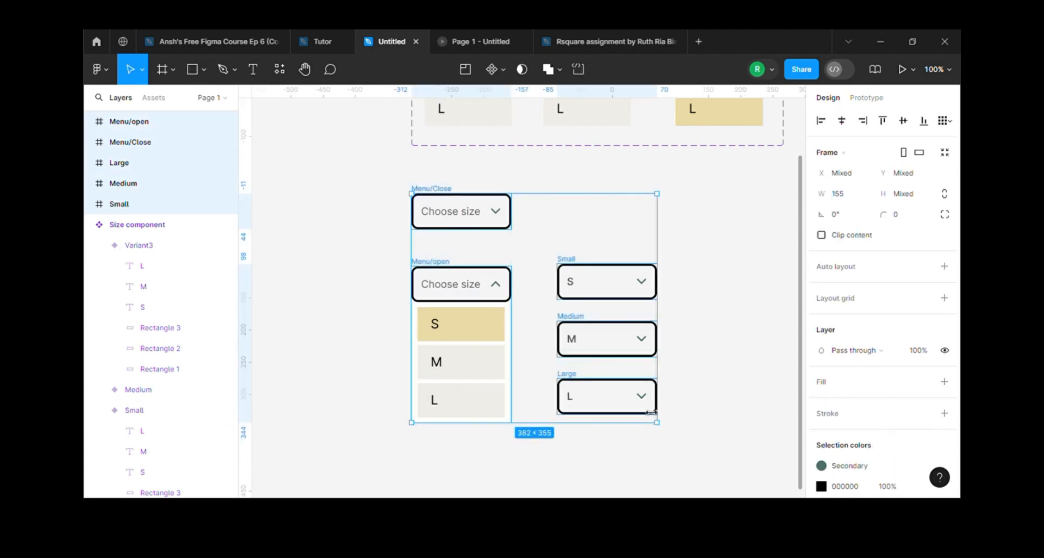
{"action": "left_click", "coordinate": [504, 73]}
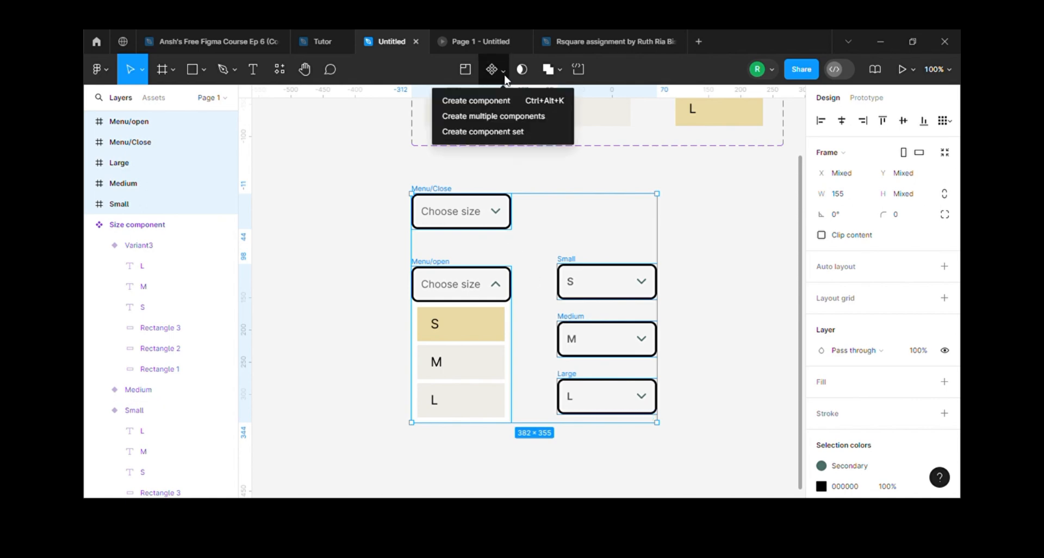
{"action": "left_click", "coordinate": [495, 132]}
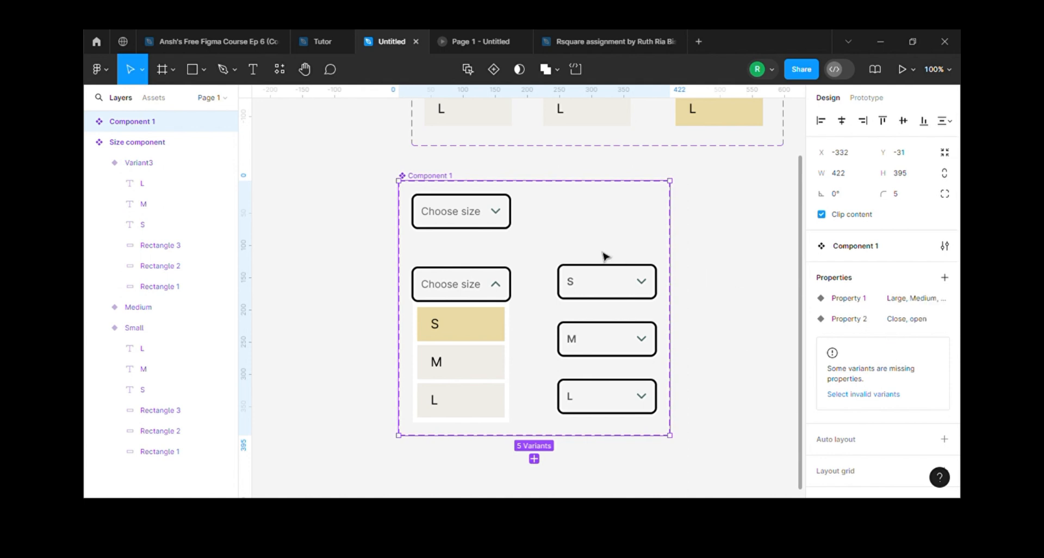
Connect the closed "Choose size" variant to the open variant with an instant on-click Change to interaction
{"action": "left_click", "coordinate": [460, 225]}
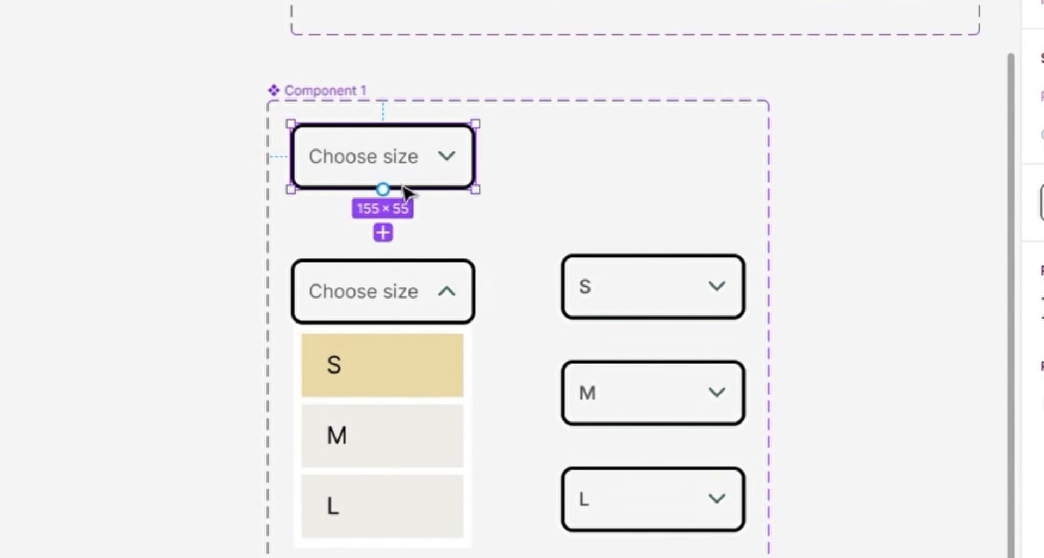
{"action": "left_click_drag", "start_coordinate": [388, 195], "coordinate": [390, 279]}
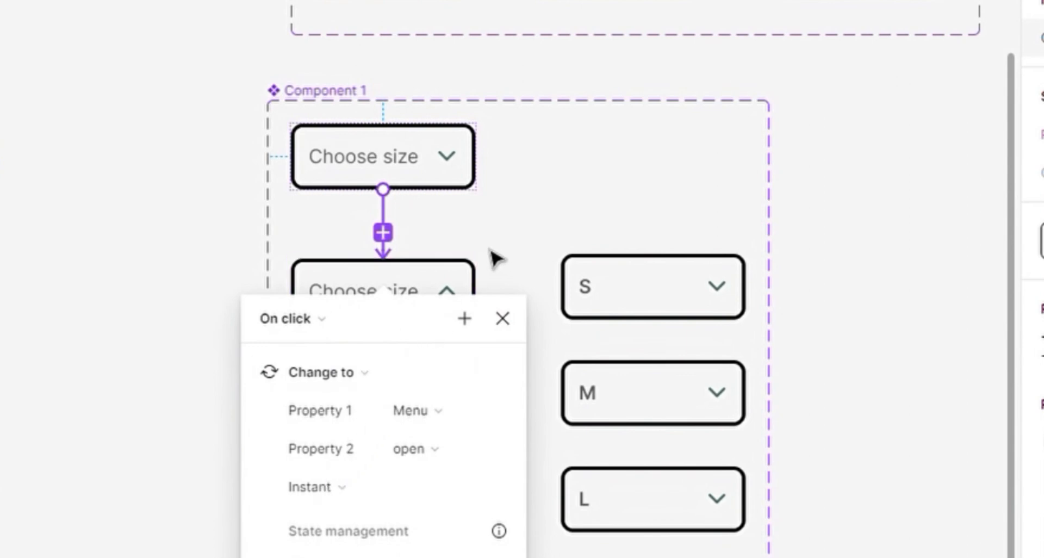
{"action": "left_click", "coordinate": [505, 238]}
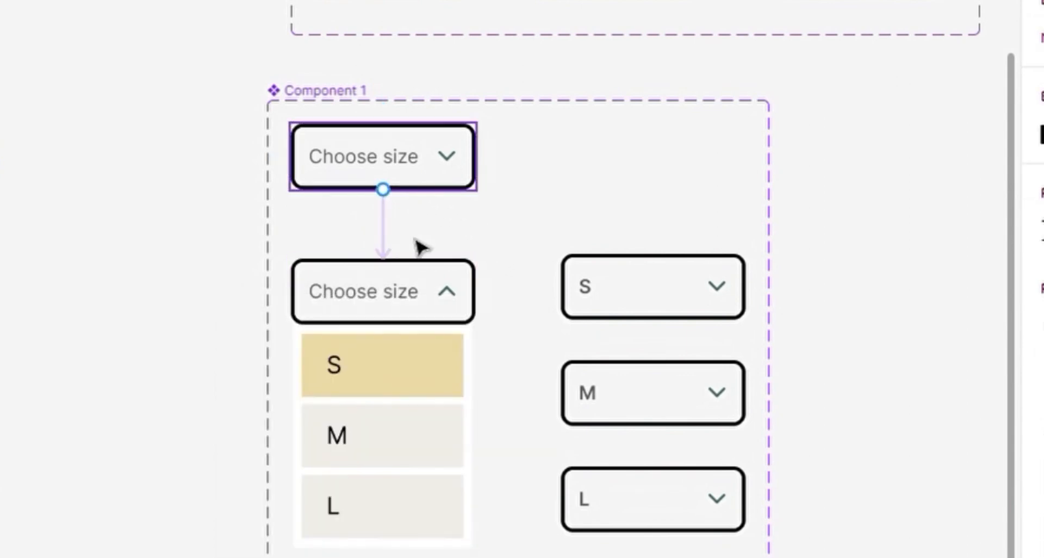
Connect the S row in the open menu's list to the Small variant with an on-click Change to interaction
{"action": "left_click", "coordinate": [400, 388]}
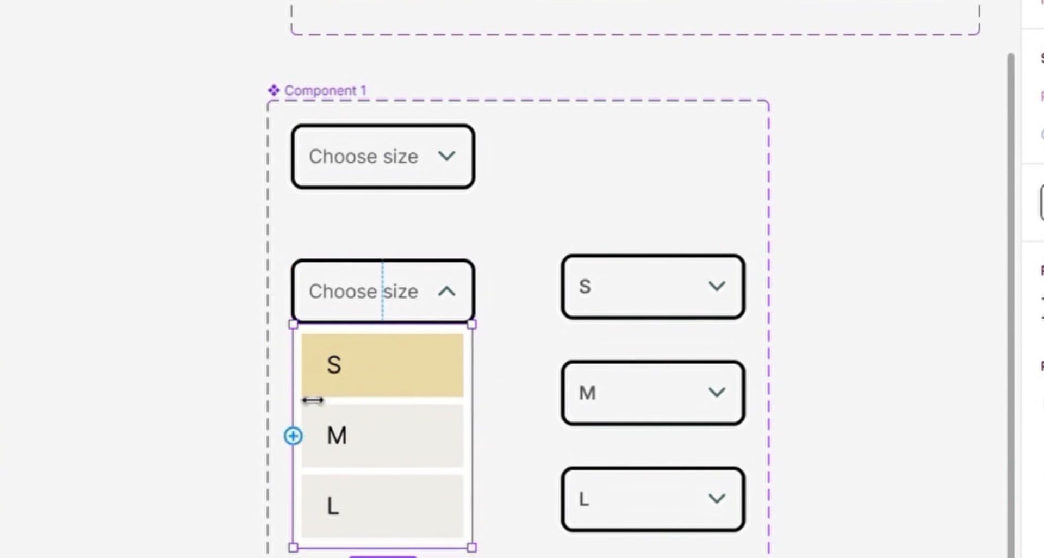
{"action": "left_click", "coordinate": [403, 376]}
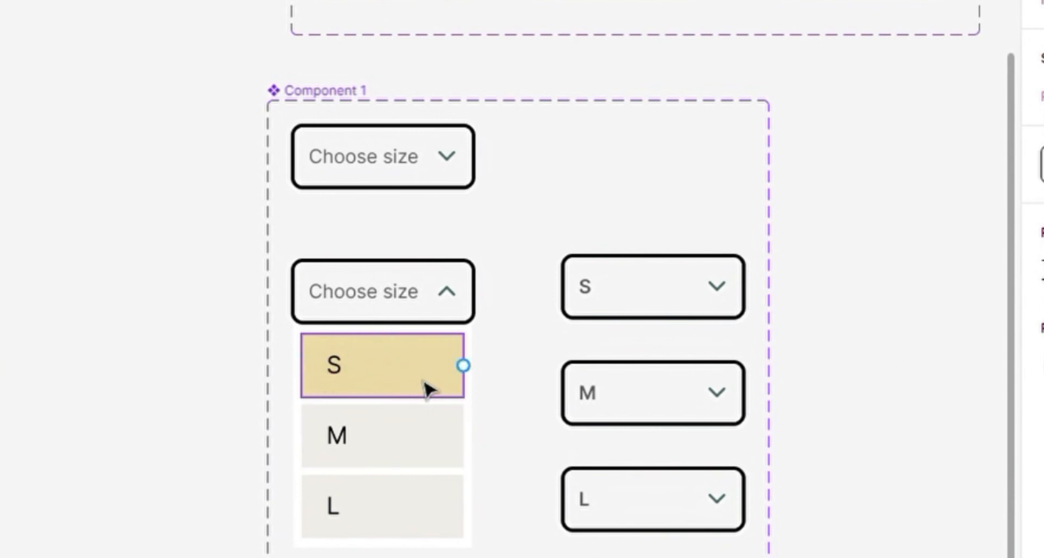
{"action": "left_click_drag", "start_coordinate": [469, 367], "coordinate": [735, 321]}
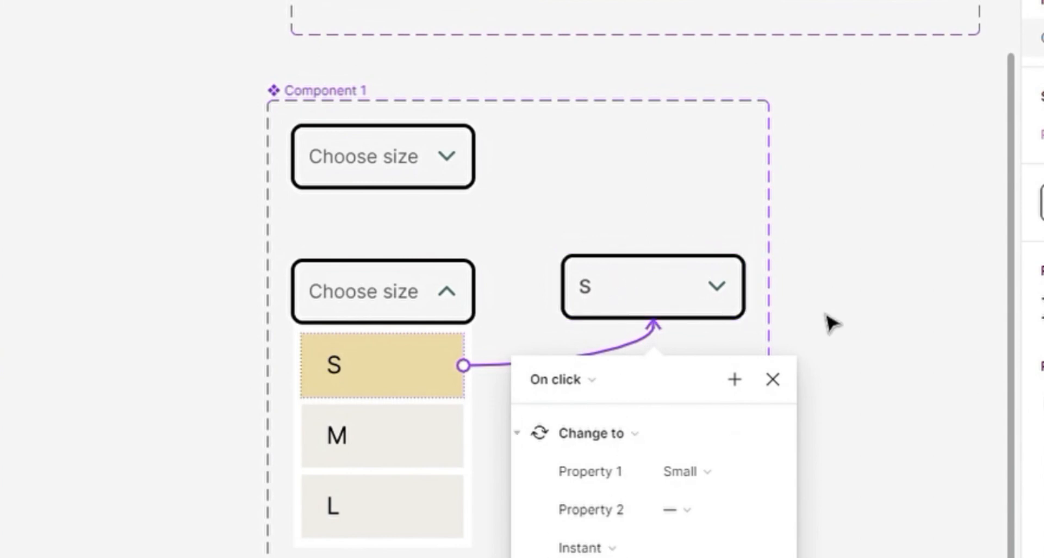
{"action": "left_click", "coordinate": [599, 418]}
Connect the M row in the open menu's list to the Medium variant with an on-click Change to interaction
{"action": "left_click", "coordinate": [422, 437]}
{"action": "left_click", "coordinate": [414, 440]}
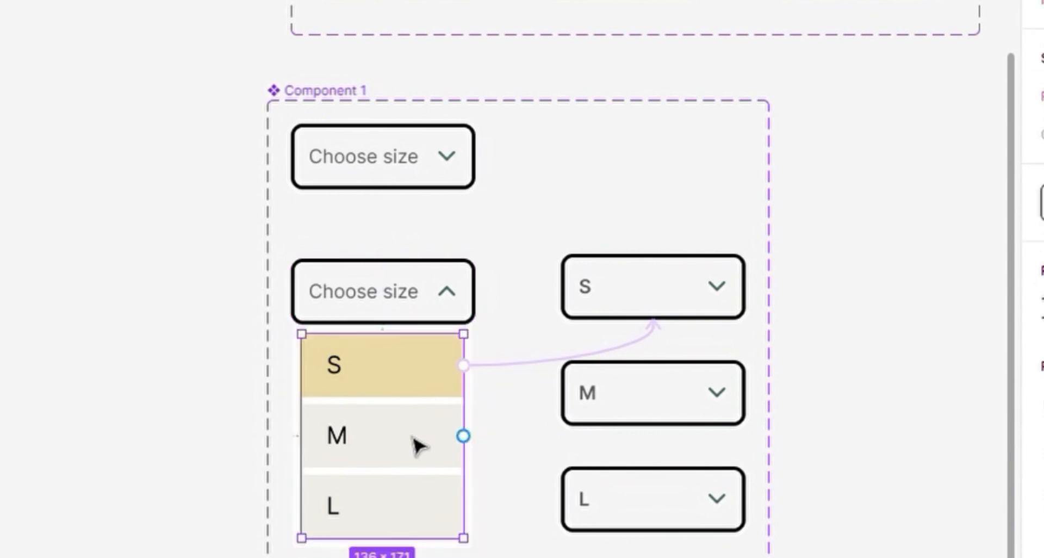
{"action": "left_click", "coordinate": [418, 446]}
{"action": "left_click_drag", "start_coordinate": [463, 435], "coordinate": [590, 421]}
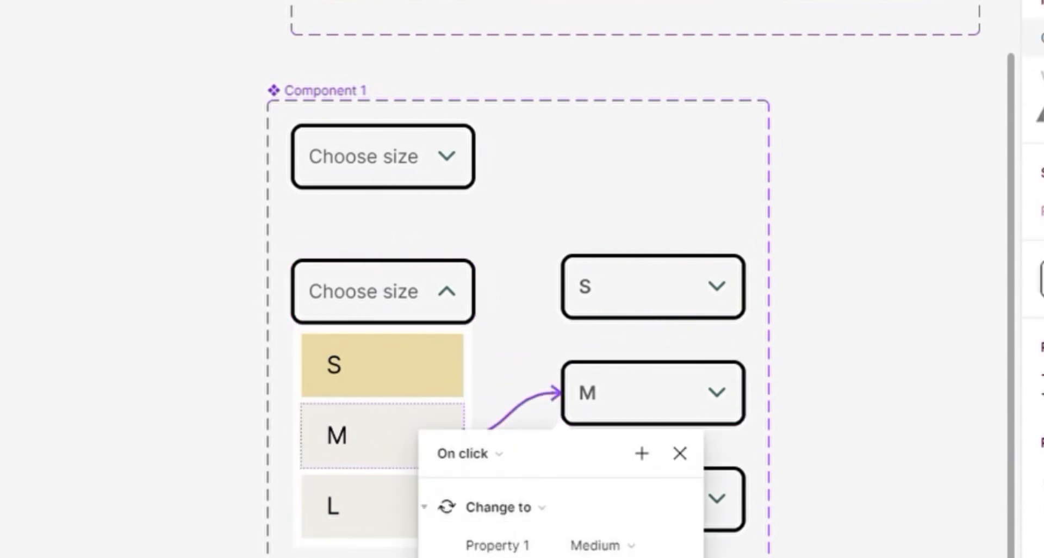
{"action": "left_click", "coordinate": [841, 417]}
Connect the L row in the open menu's list to the Large variant with an on-click Change to interaction
{"action": "left_click", "coordinate": [416, 522]}
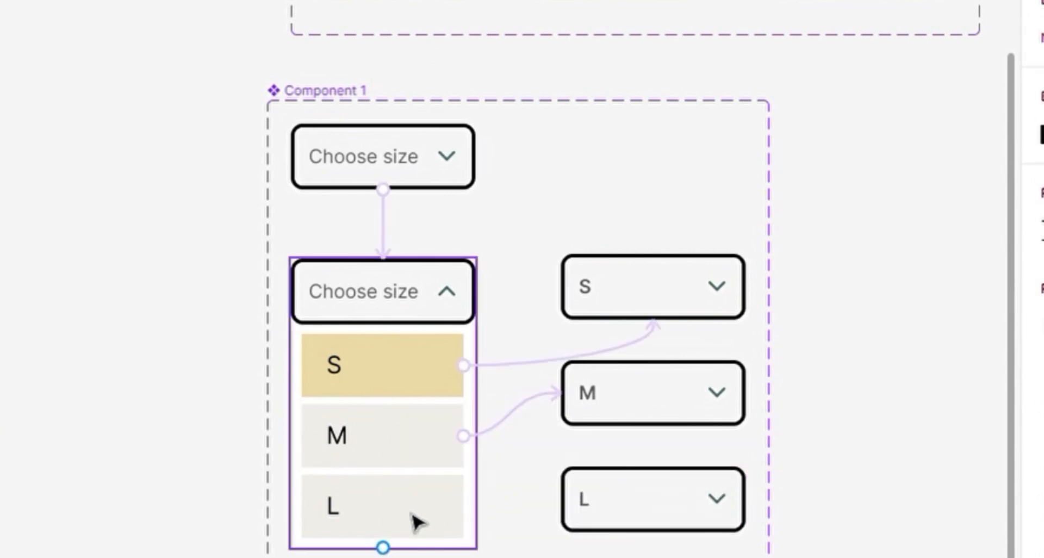
{"action": "left_click", "coordinate": [416, 522]}
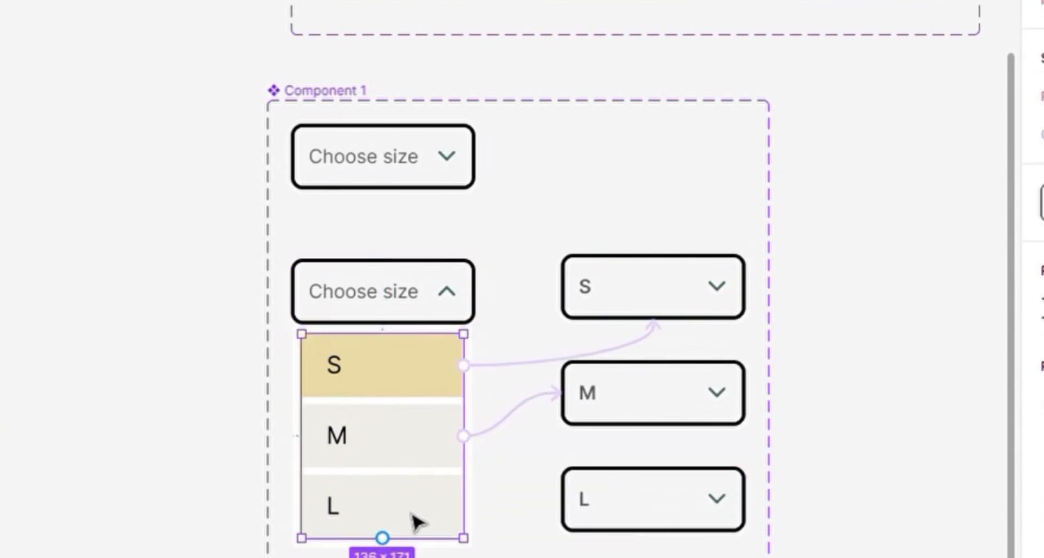
{"action": "left_click", "coordinate": [416, 521]}
{"action": "left_click_drag", "start_coordinate": [464, 506], "coordinate": [597, 527]}
Connect the Small and Medium variants back to the open menu variant with instant on-click Change to interactions
{"action": "scroll", "coordinate": [781, 421], "scroll_direction": "down", "scroll_amount": 1}
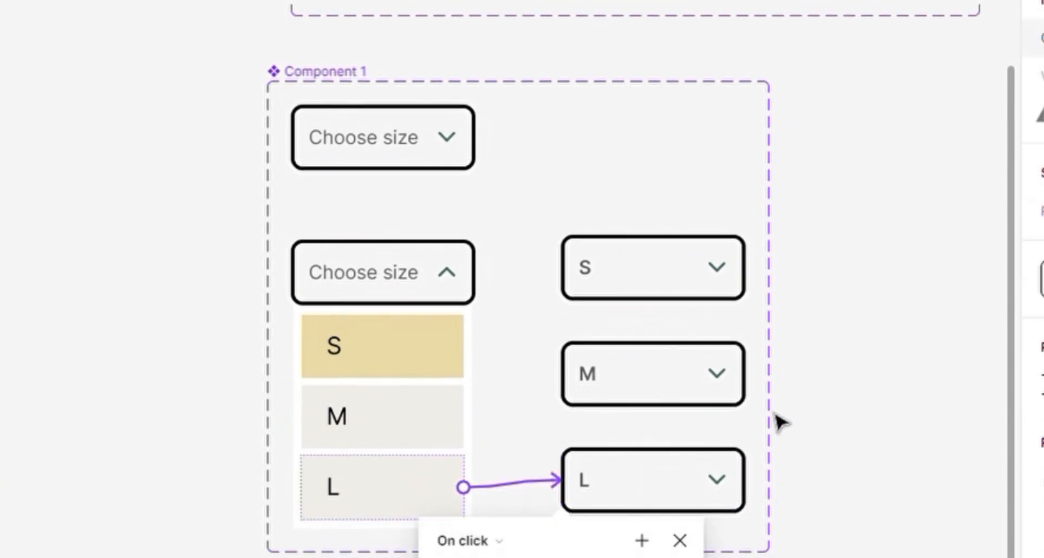
{"action": "scroll", "coordinate": [781, 421], "scroll_direction": "down", "scroll_amount": 5}
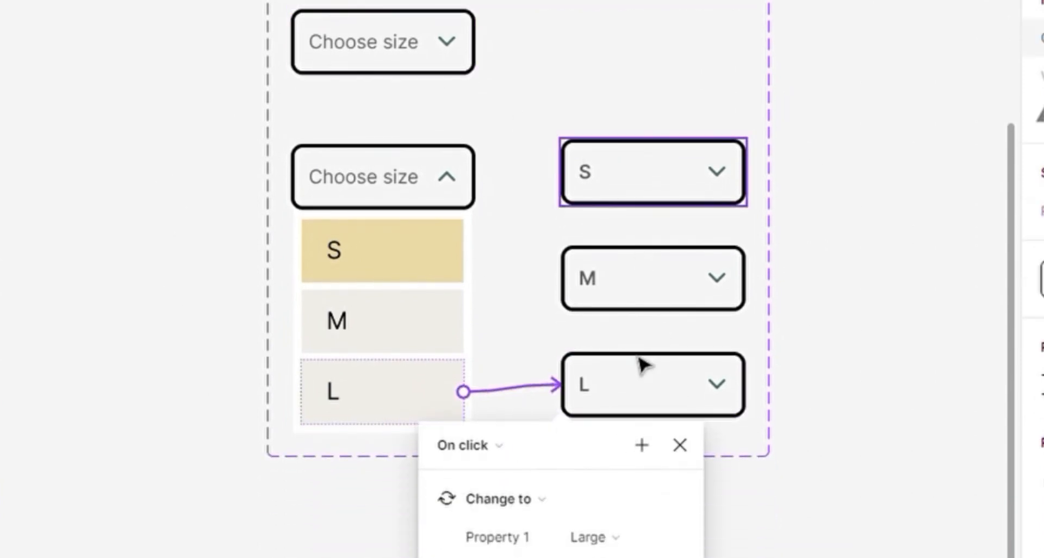
{"action": "left_click", "coordinate": [625, 200]}
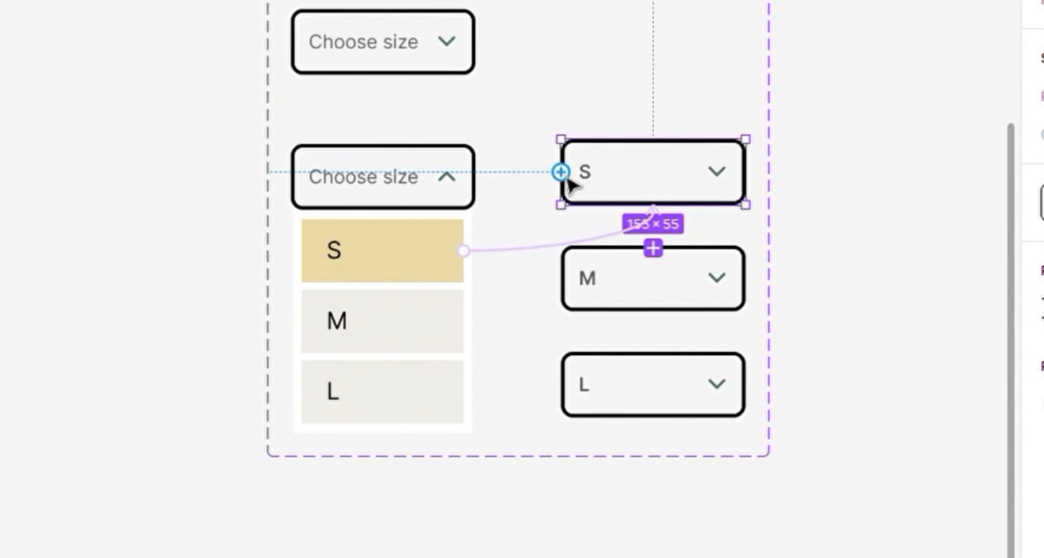
{"action": "left_click_drag", "start_coordinate": [565, 178], "coordinate": [470, 172]}
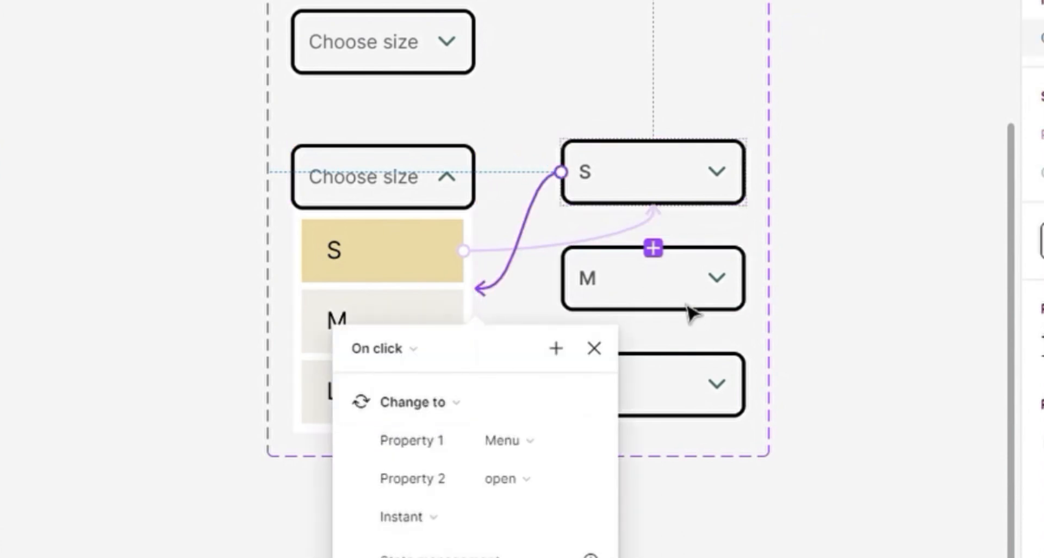
{"action": "left_click", "coordinate": [688, 305]}
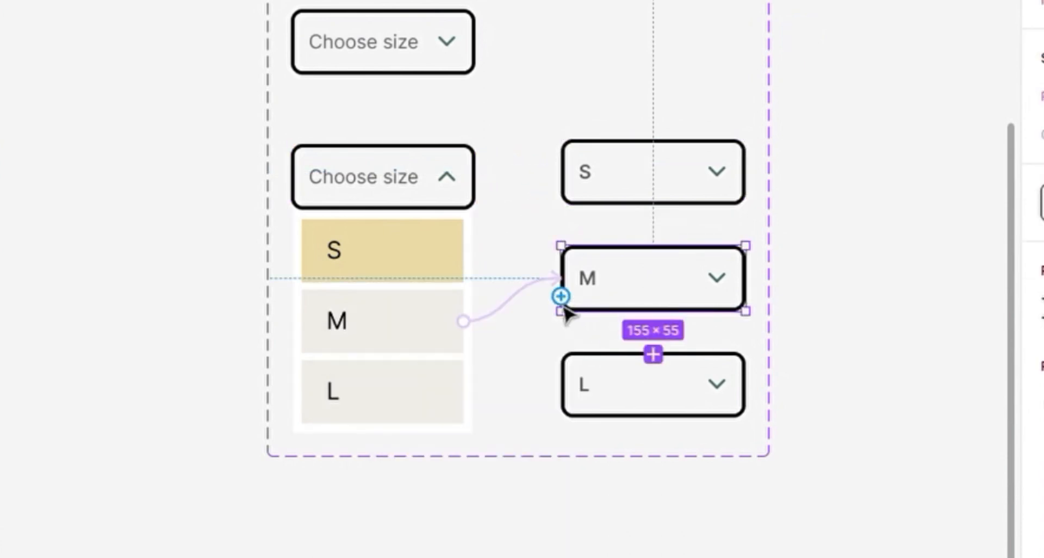
{"action": "left_click_drag", "start_coordinate": [561, 296], "coordinate": [472, 292]}
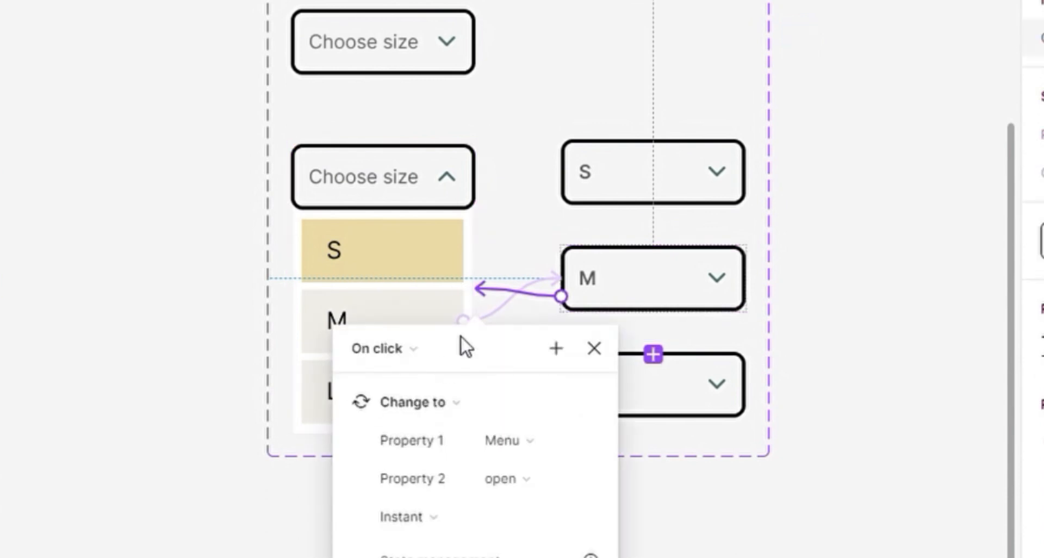
Connect the Large variant back to the open menu variant with an on-click Change to interaction
{"action": "left_click", "coordinate": [718, 383]}
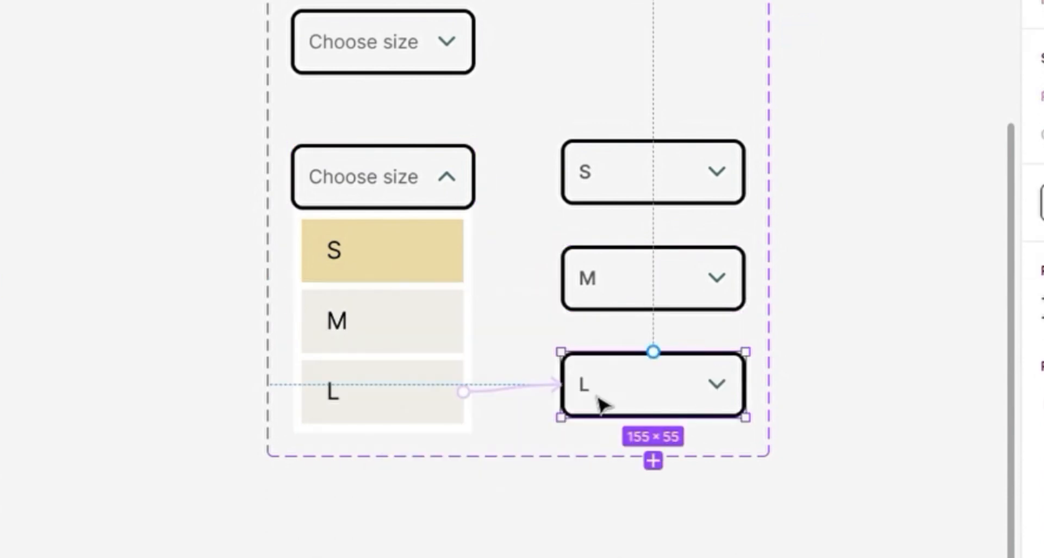
{"action": "left_click_drag", "start_coordinate": [561, 402], "coordinate": [461, 413]}
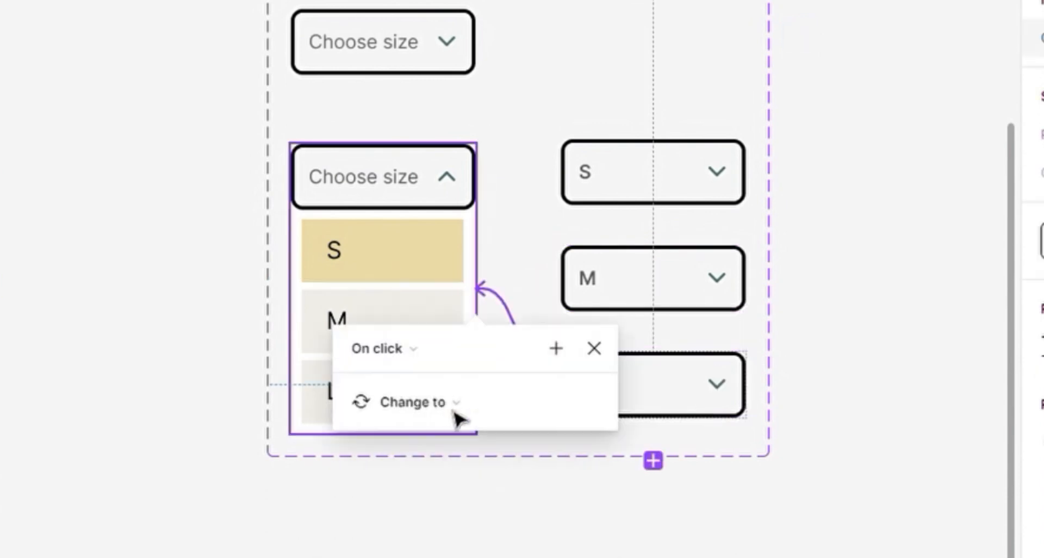
{"action": "left_click", "coordinate": [542, 99]}
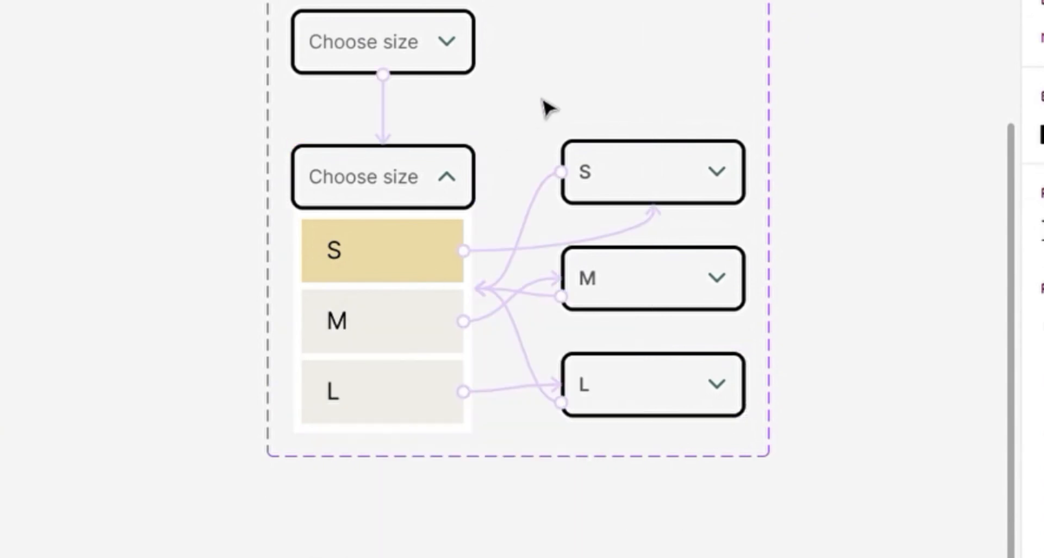
{"action": "scroll", "coordinate": [376, 150], "scroll_direction": "down", "scroll_amount": 1}
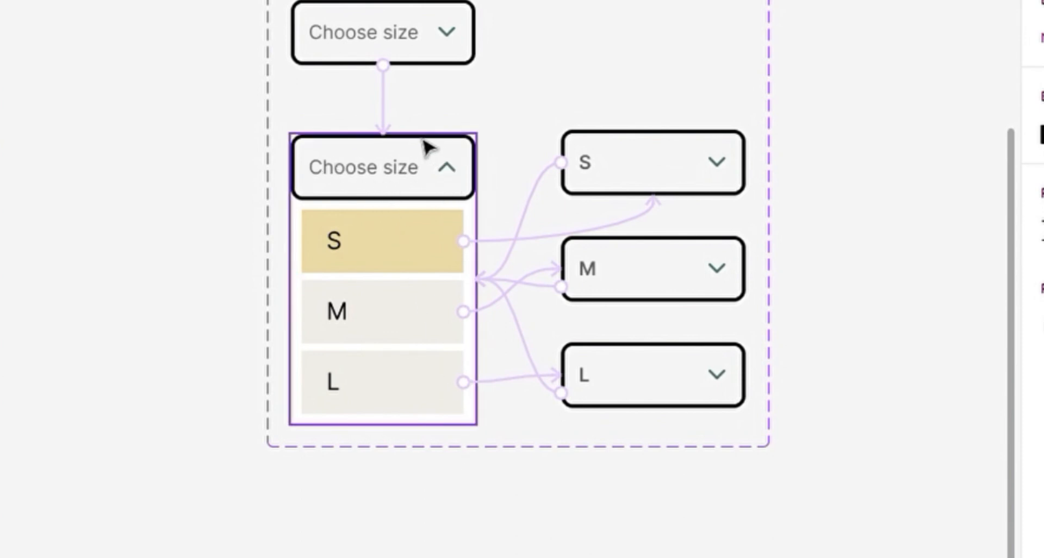
Connect the open menu variant back to the closed Choose size variant with an instant on-click Change to interaction
{"action": "left_click_drag", "start_coordinate": [402, 134], "coordinate": [435, 76]}
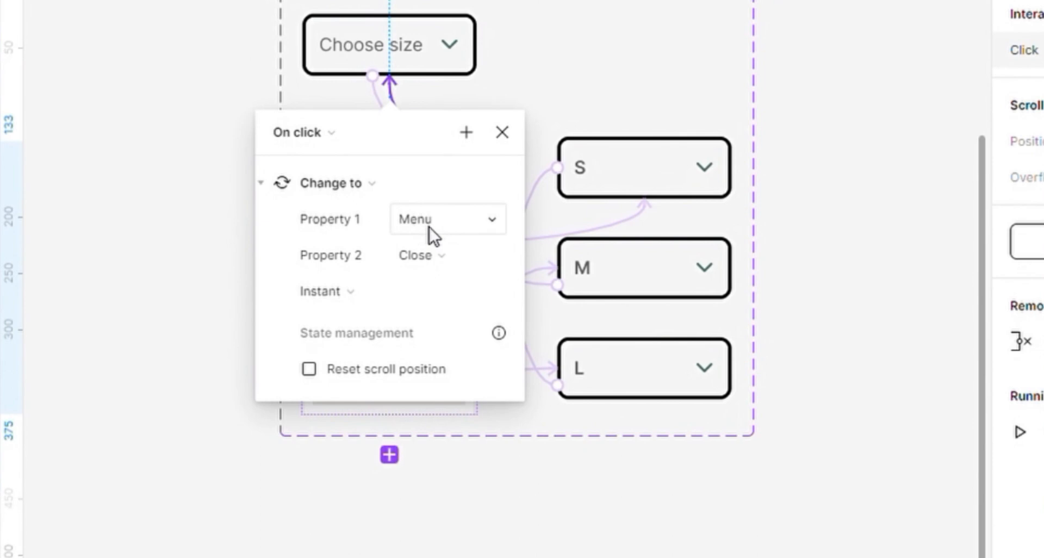
{"action": "left_click_drag", "start_coordinate": [431, 133], "coordinate": [736, 123]}
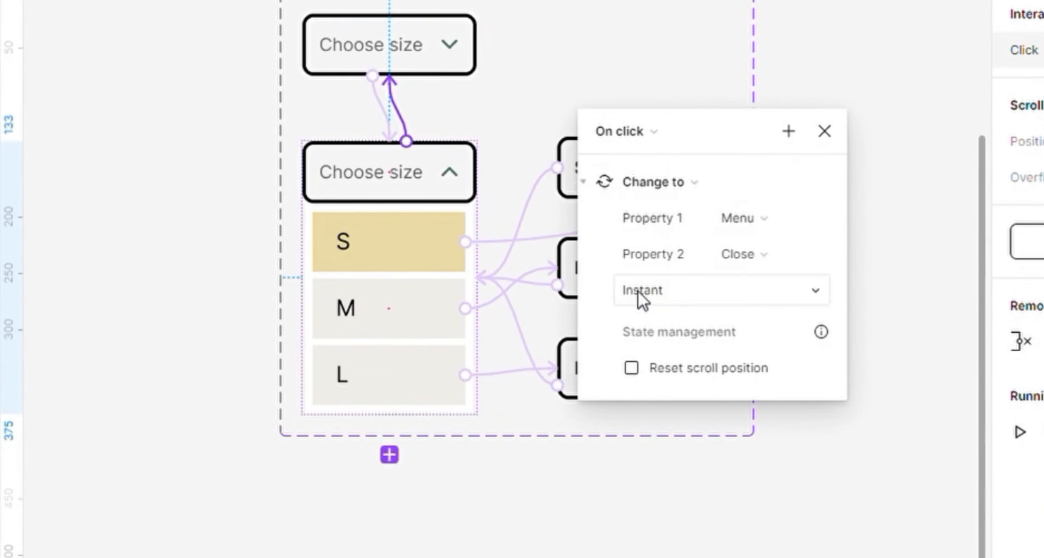
{"action": "left_click", "coordinate": [579, 485]}
Draw a new frame about 278 × 255 below the component set
{"action": "scroll", "coordinate": [489, 275], "scroll_direction": "down", "scroll_amount": 3}
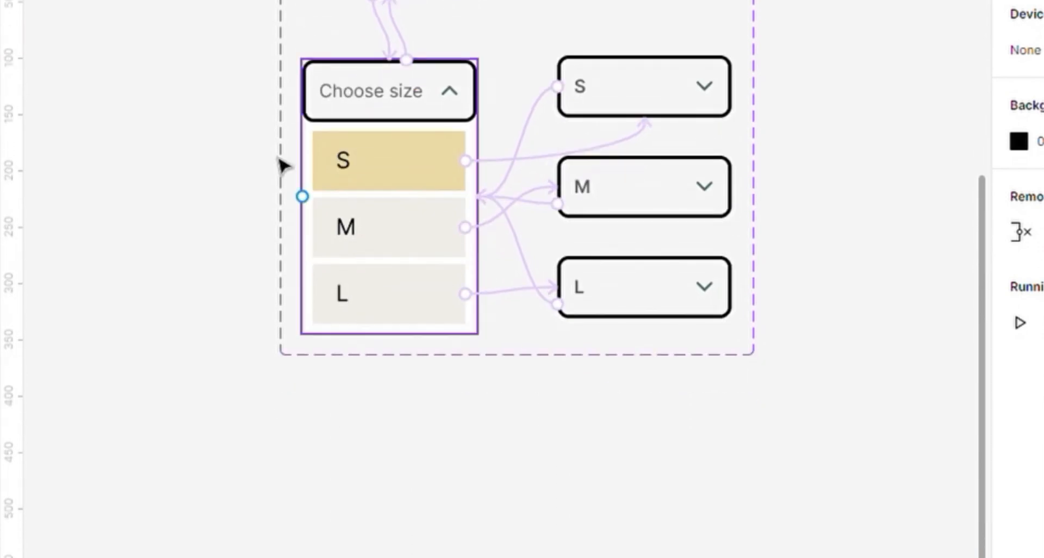
{"action": "key", "text": "f"}
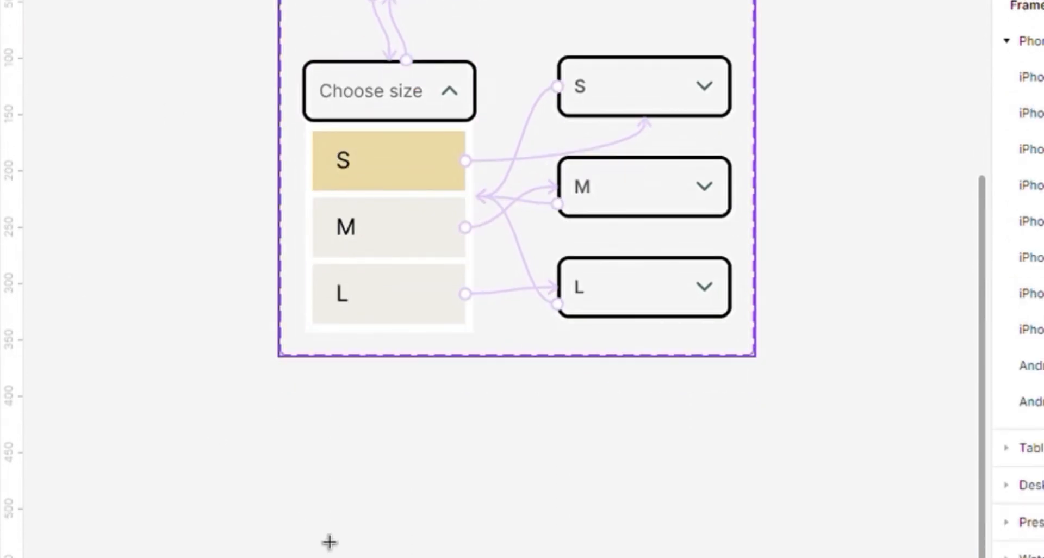
{"action": "left_click_drag", "start_coordinate": [279, 400], "coordinate": [591, 555]}
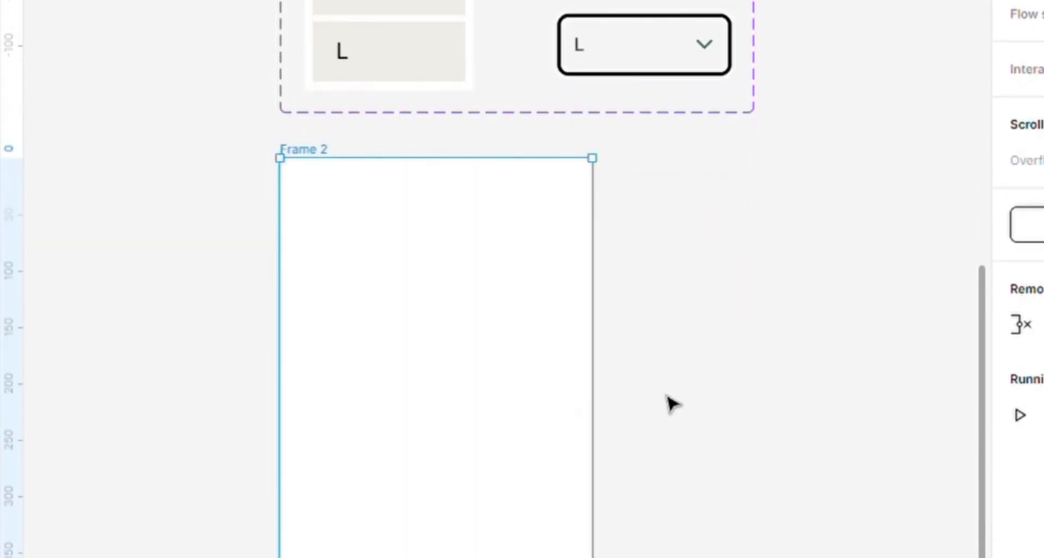
{"action": "scroll", "coordinate": [543, 424], "scroll_direction": "down", "scroll_amount": 5}
{"action": "left_click_drag", "start_coordinate": [507, 513], "coordinate": [515, 301]}
{"action": "scroll", "coordinate": [632, 253], "scroll_direction": "up", "scroll_amount": 6}
{"action": "scroll", "coordinate": [598, 228], "scroll_direction": "up", "scroll_amount": 5}
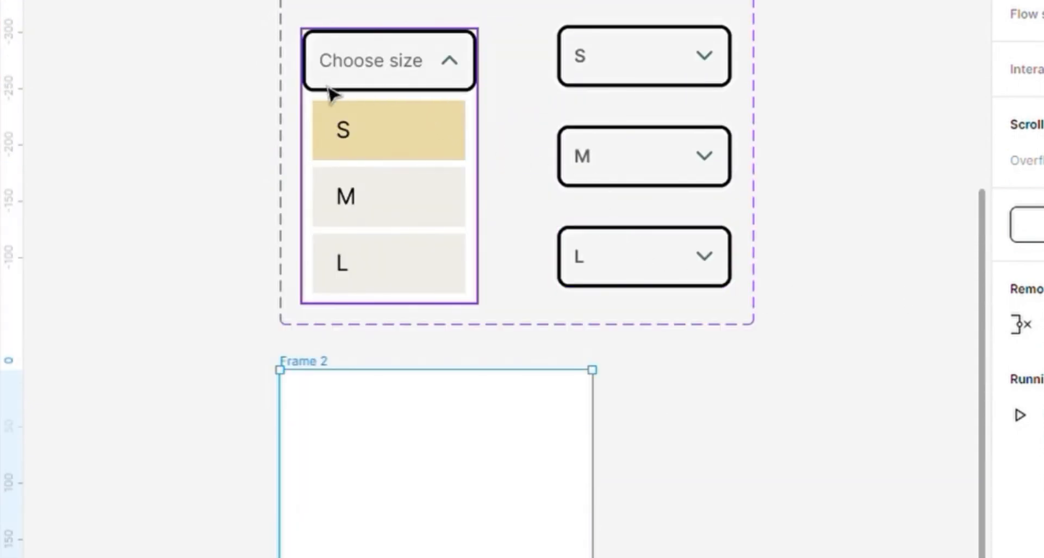
Place a copy of the closed Choose size variant inside the new frame
{"action": "scroll", "coordinate": [333, 92], "scroll_direction": "up", "scroll_amount": 3}
{"action": "left_click", "coordinate": [365, 41]}
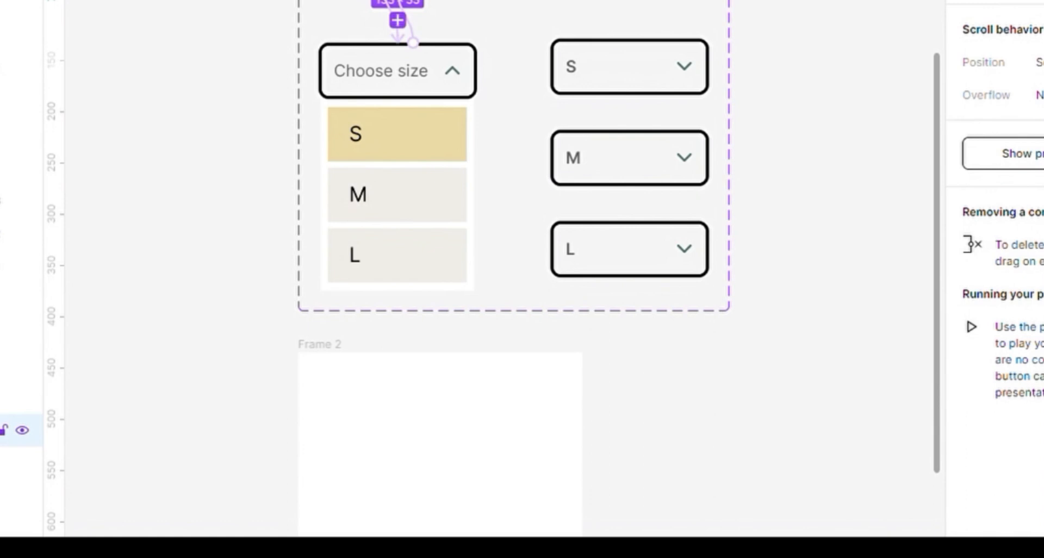
{"action": "left_click_drag", "start_coordinate": [367, 1], "coordinate": [409, 456]}
{"action": "scroll", "coordinate": [419, 426], "scroll_direction": "down", "scroll_amount": 2}
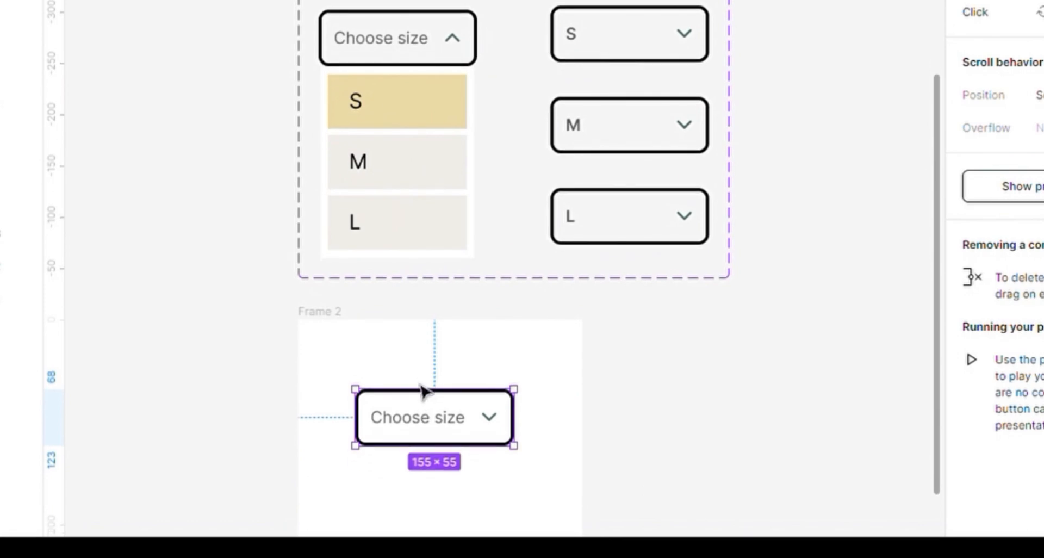
Preview the new frame's dropdown as a prototype and lengthen the frame to about 278 × 433
{"action": "left_click", "coordinate": [316, 320]}
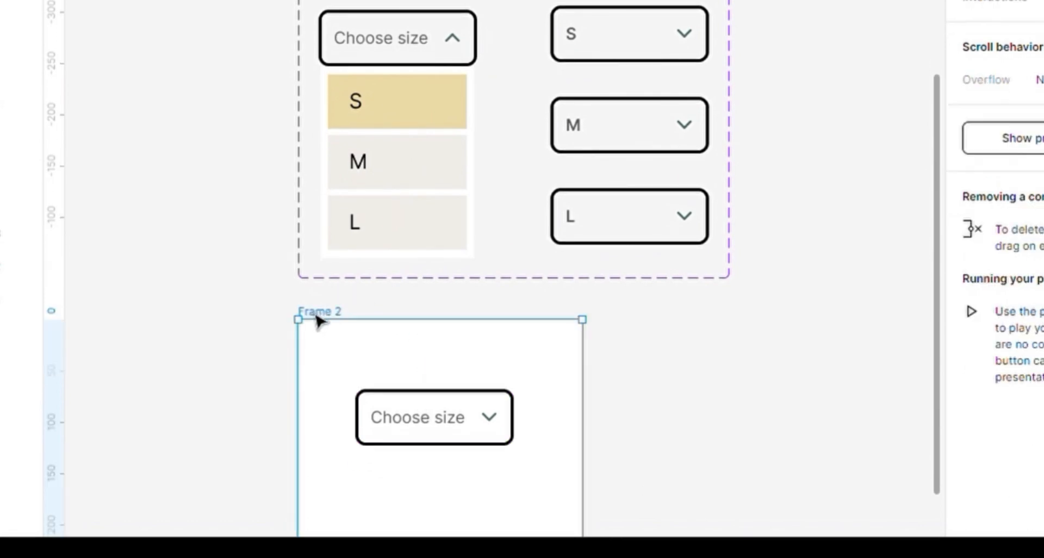
{"action": "key", "text": "ctrl+alt+Return"}
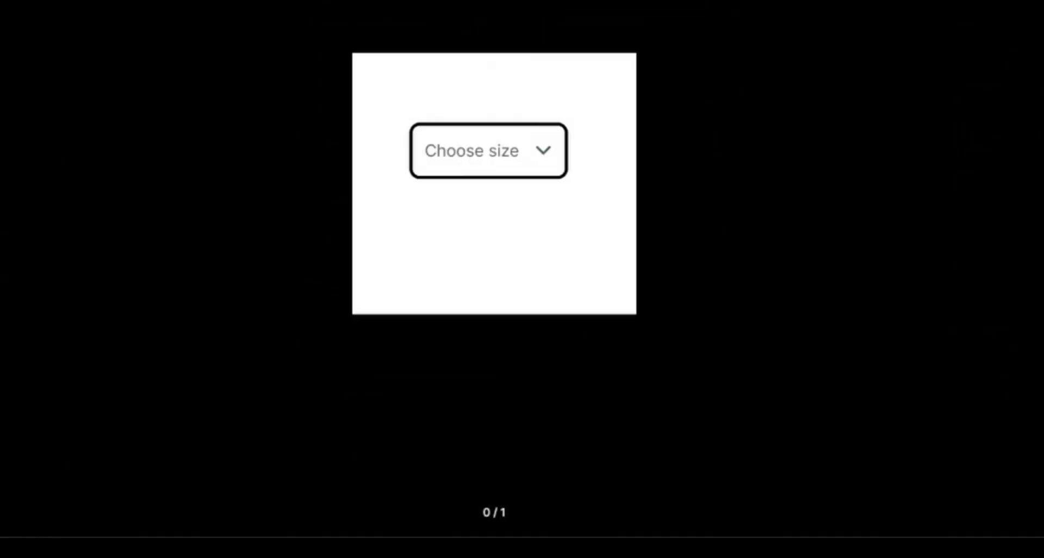
{"action": "left_click", "coordinate": [549, 152]}
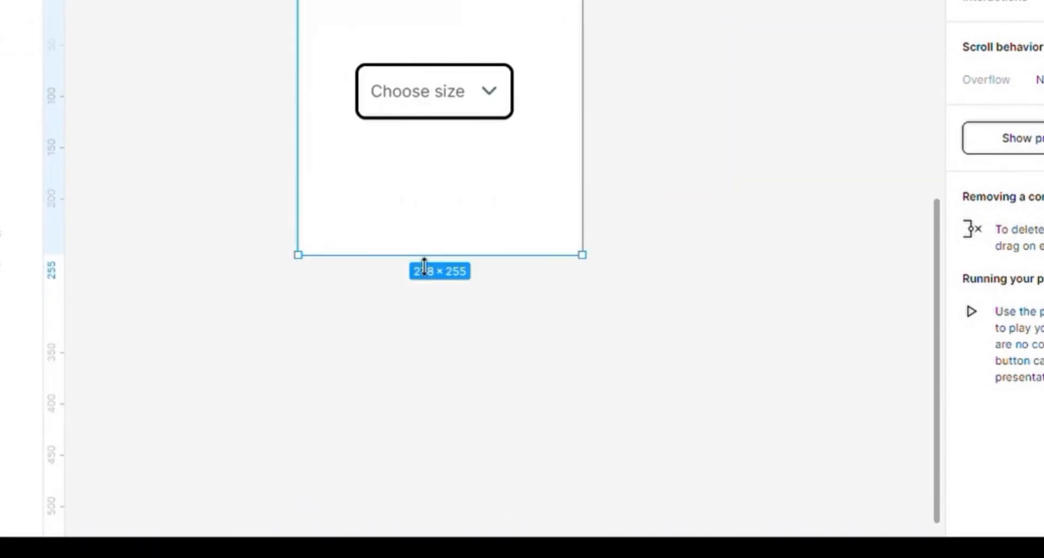
{"action": "left_click_drag", "start_coordinate": [433, 267], "coordinate": [480, 437]}
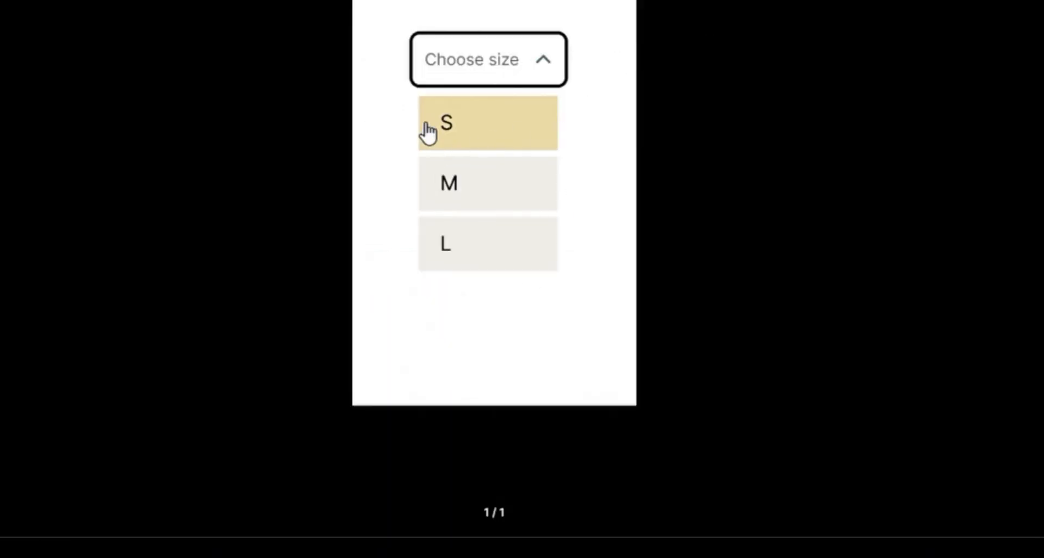
Test closing and reopening the Choose size dropdown repeatedly in the prototype preview
{"action": "left_click", "coordinate": [544, 62]}
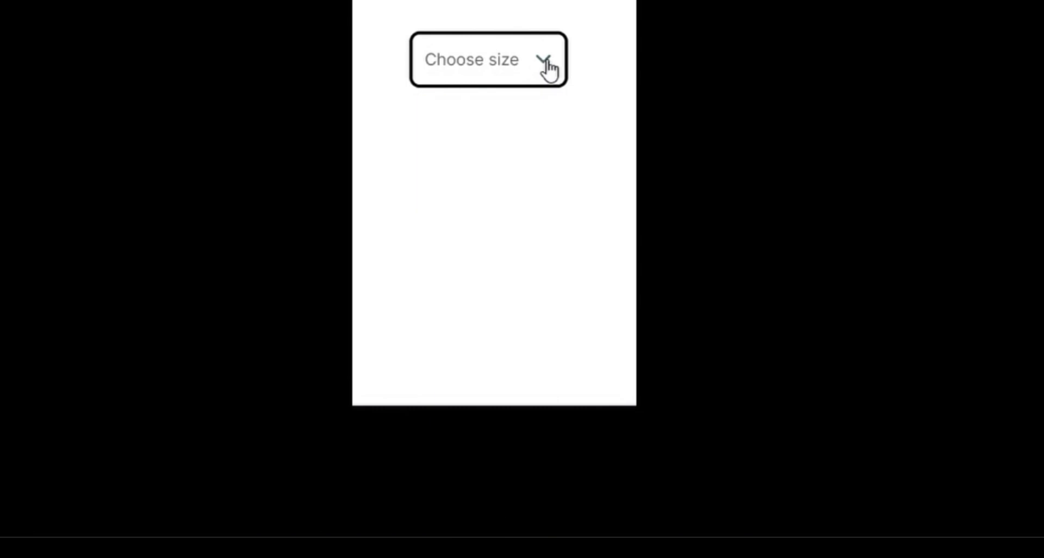
{"action": "left_click", "coordinate": [545, 62]}
{"action": "left_click", "coordinate": [552, 63]}
{"action": "left_click", "coordinate": [551, 63]}
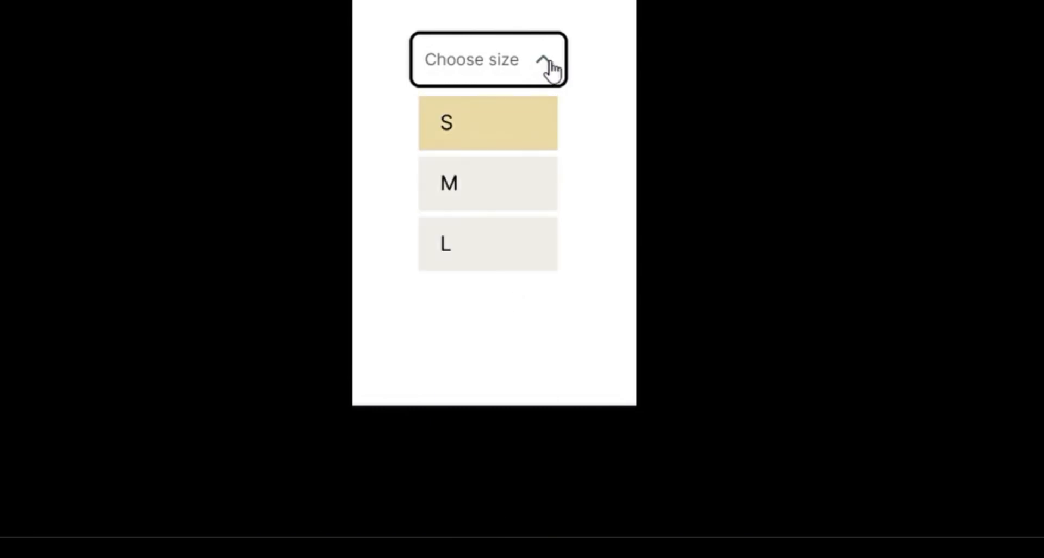
{"action": "left_click", "coordinate": [551, 64]}
{"action": "left_click", "coordinate": [551, 64]}
Test picking sizes M, L, S and M in the previewed dropdown, reopening the menu after each choice
{"action": "left_click", "coordinate": [479, 191]}
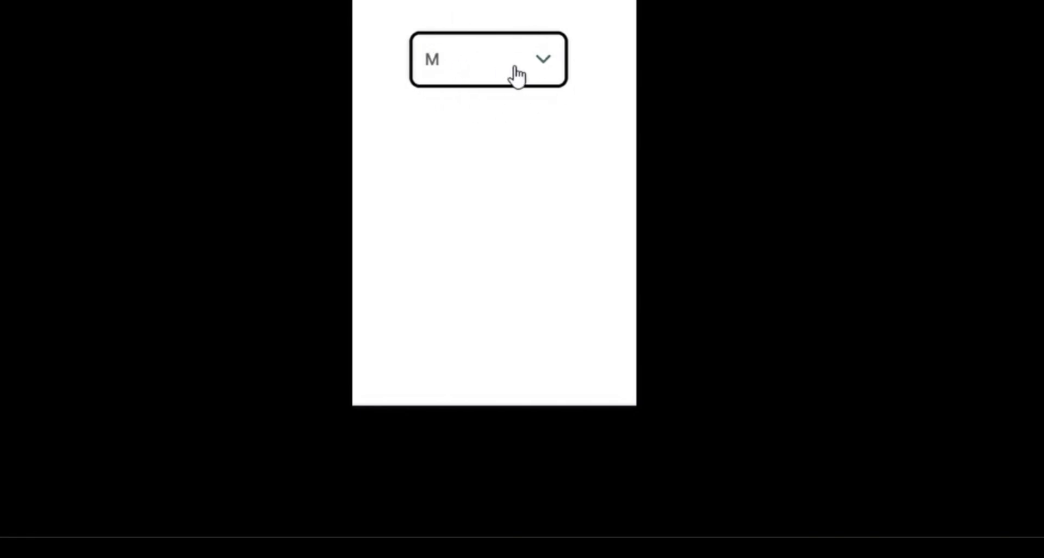
{"action": "left_click", "coordinate": [546, 70]}
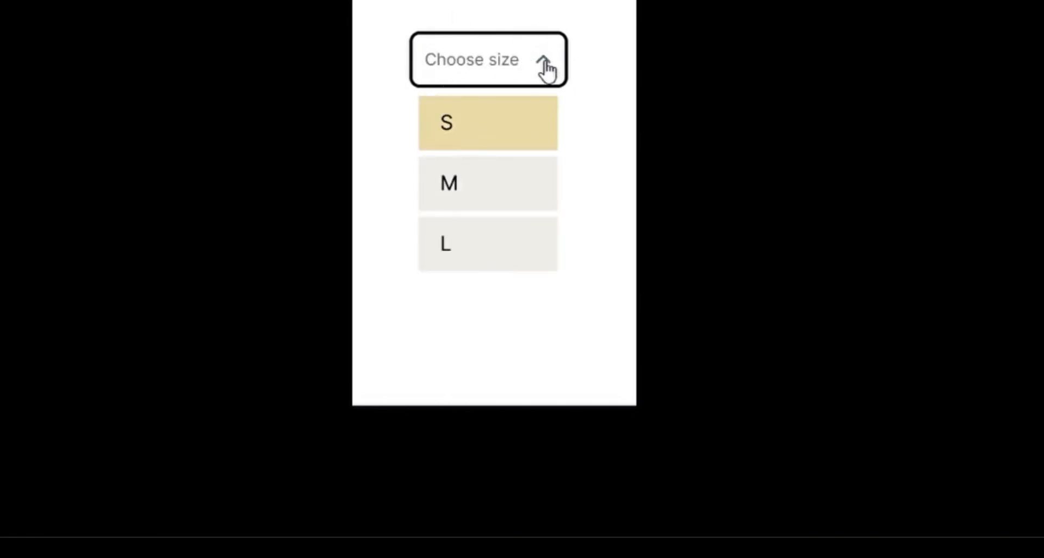
{"action": "left_click", "coordinate": [487, 246]}
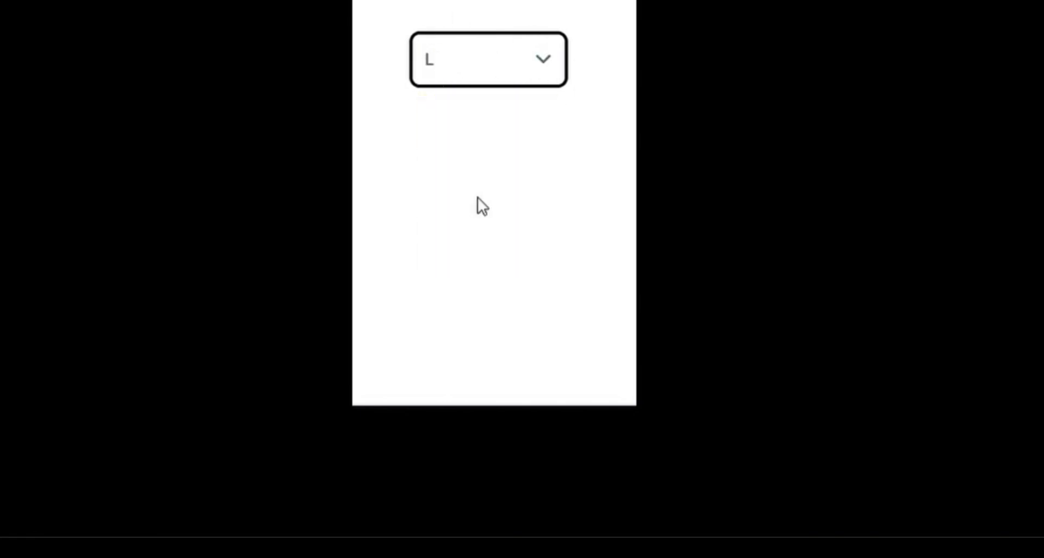
{"action": "left_click", "coordinate": [548, 66]}
{"action": "left_click", "coordinate": [465, 125]}
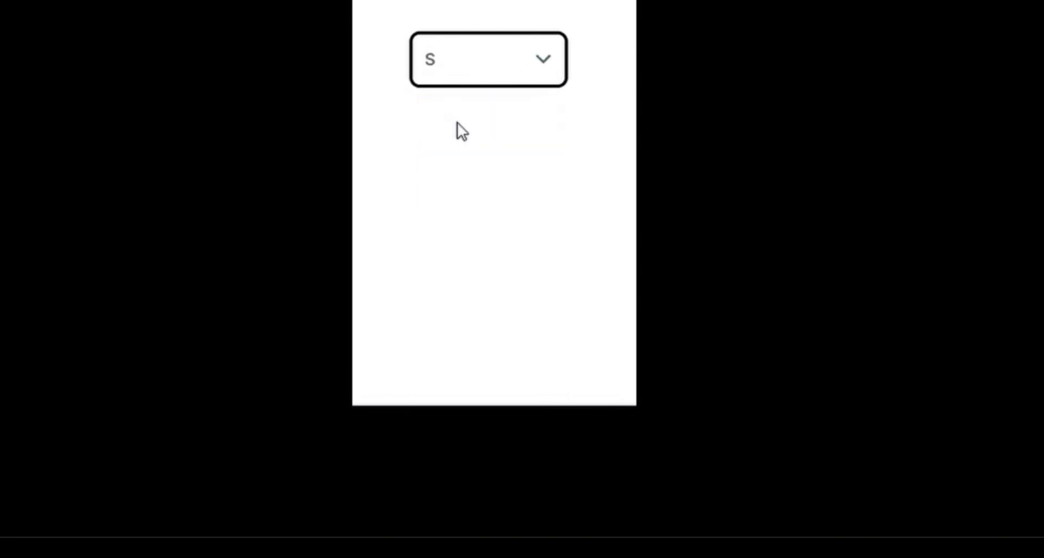
{"action": "left_click", "coordinate": [555, 74]}
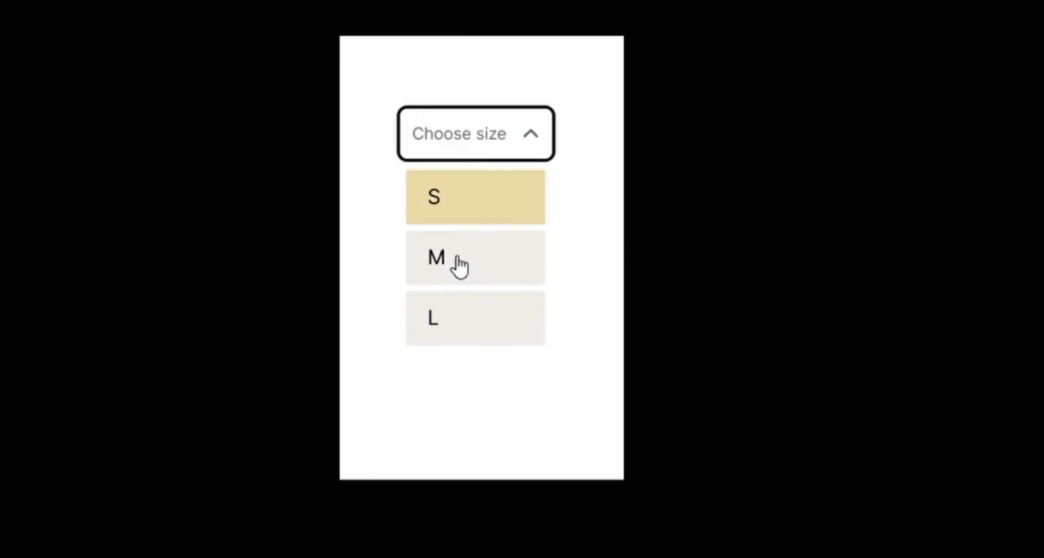
{"action": "left_click", "coordinate": [460, 267]}
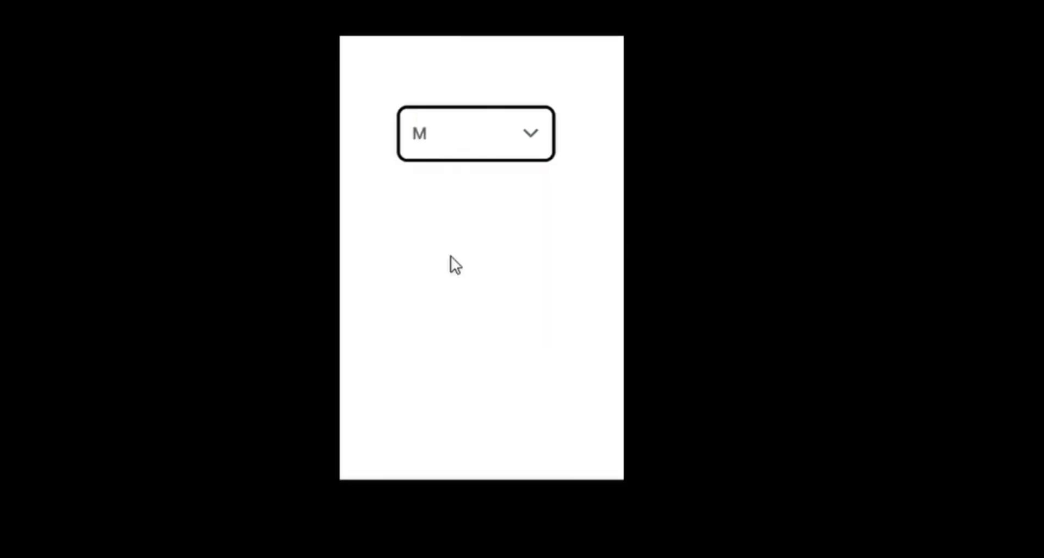
{"action": "left_click", "coordinate": [538, 138]}
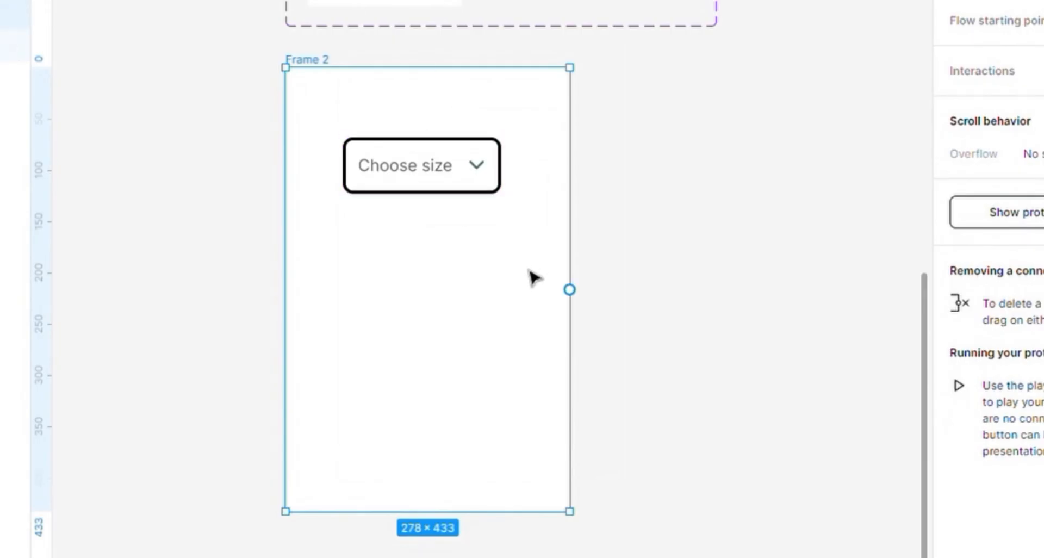
Widen the component set by extending its right edge to make room for more variants
{"action": "scroll", "coordinate": [531, 276], "scroll_direction": "up", "scroll_amount": 8}
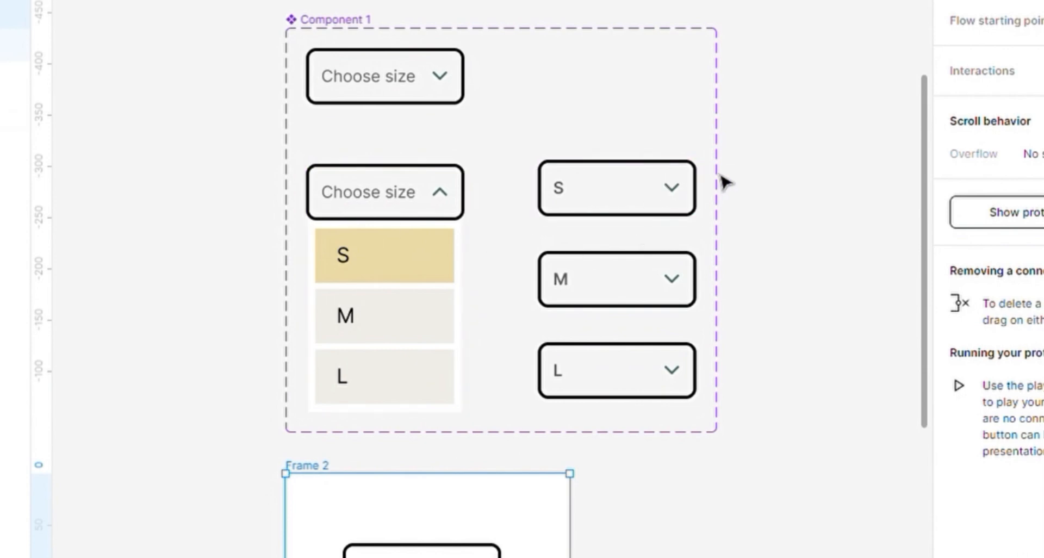
{"action": "left_click", "coordinate": [527, 120]}
{"action": "left_click", "coordinate": [291, 20]}
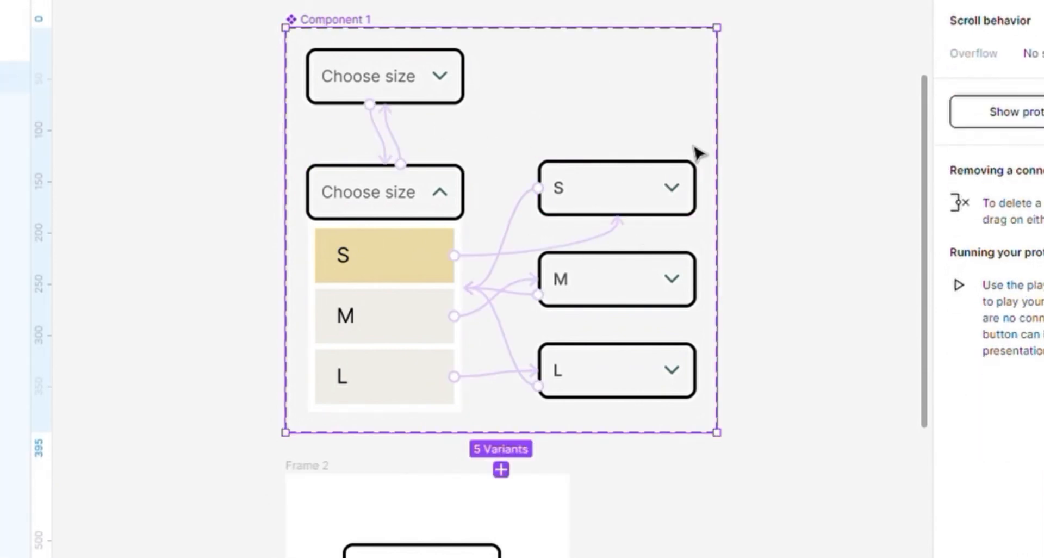
{"action": "left_click_drag", "start_coordinate": [733, 160], "coordinate": [799, 164]}
Move the S, M and L variants together to the far right inside the component set
{"action": "left_click", "coordinate": [381, 191]}
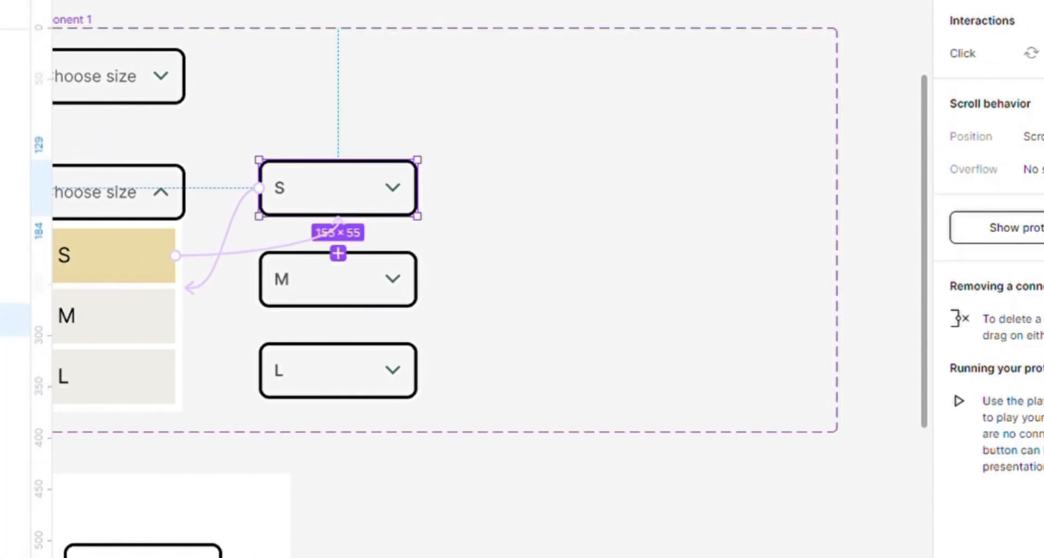
{"action": "left_click", "coordinate": [373, 289], "text": "shift"}
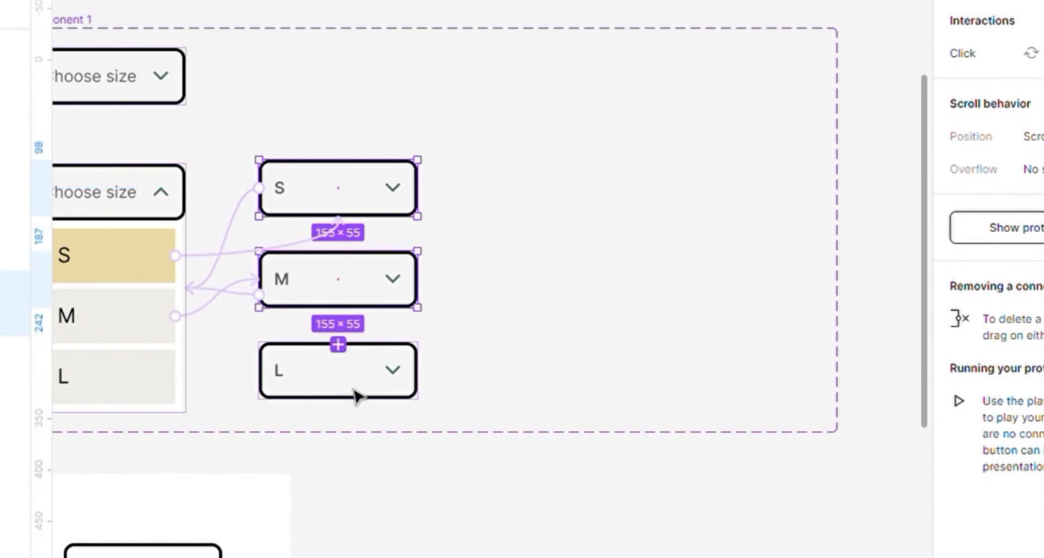
{"action": "left_click", "coordinate": [355, 391], "text": "shift"}
{"action": "left_click_drag", "start_coordinate": [331, 380], "coordinate": [661, 389]}
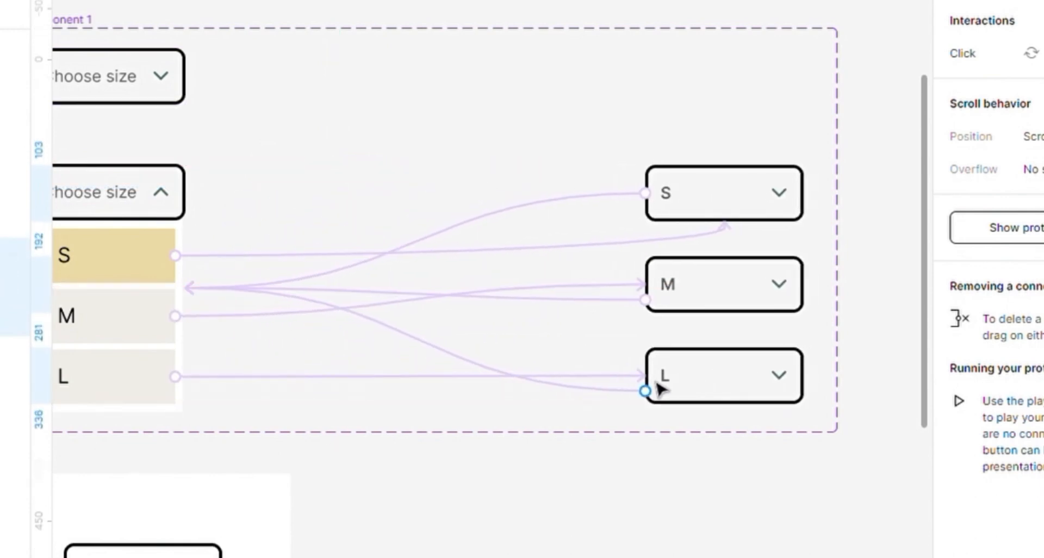
Duplicate the open menu variant twice and line up the copies between the original and the S, M and L variants
{"action": "scroll", "coordinate": [231, 203], "scroll_direction": "left", "scroll_amount": 6}
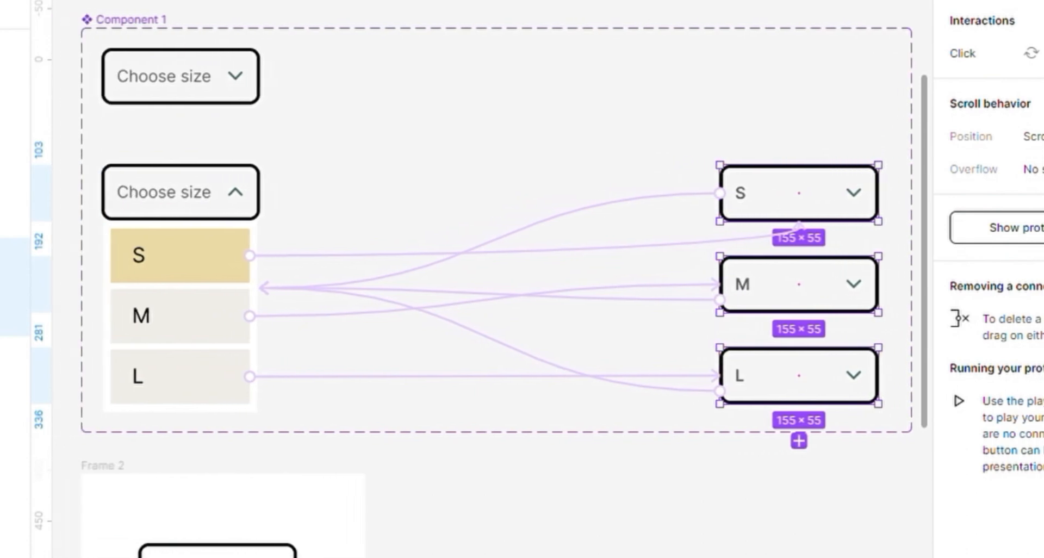
{"action": "left_click", "coordinate": [231, 202]}
{"action": "left_click", "coordinate": [233, 190]}
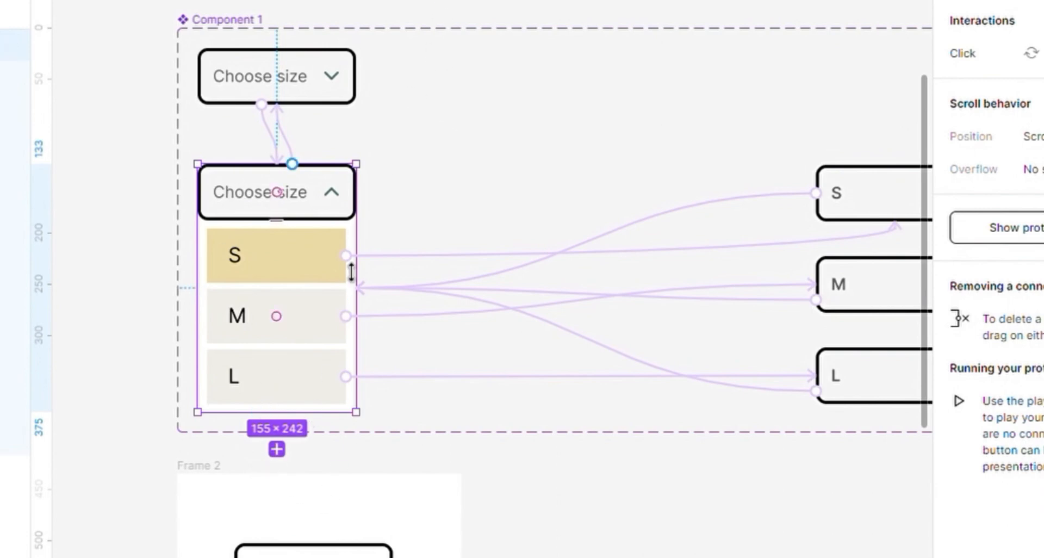
{"action": "left_click", "coordinate": [278, 449]}
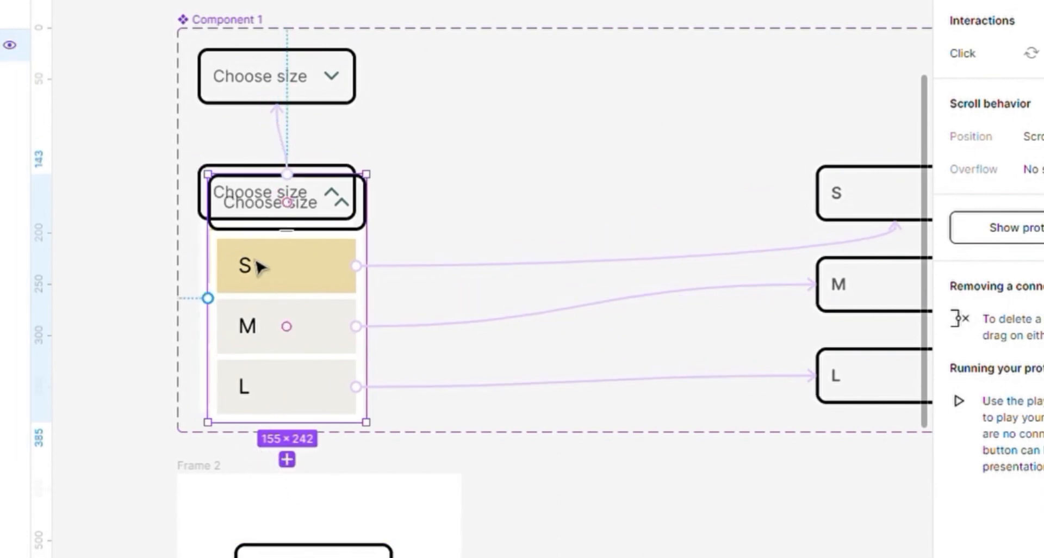
{"action": "left_click_drag", "start_coordinate": [245, 216], "coordinate": [419, 205]}
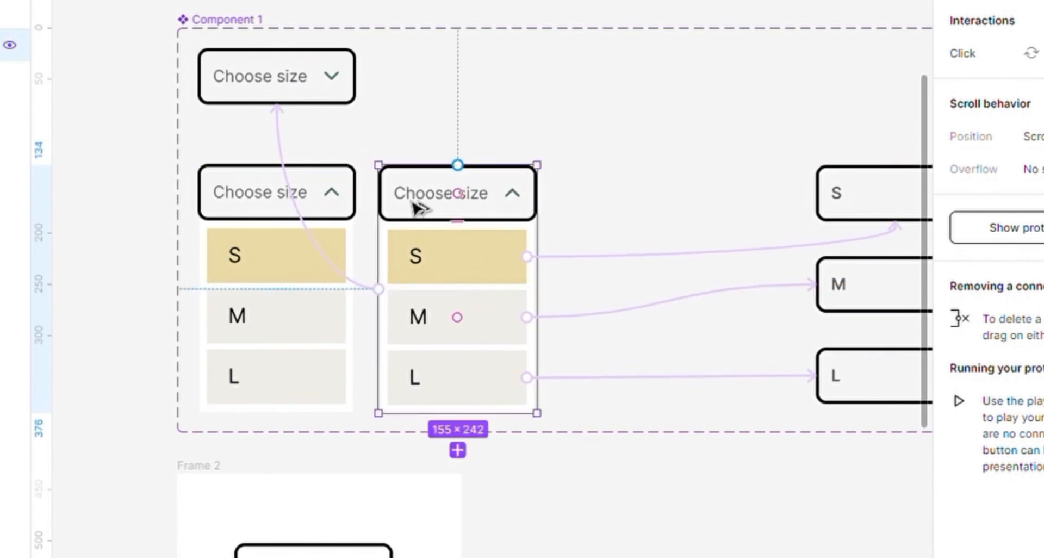
{"action": "left_click_drag", "start_coordinate": [532, 201], "coordinate": [603, 208]}
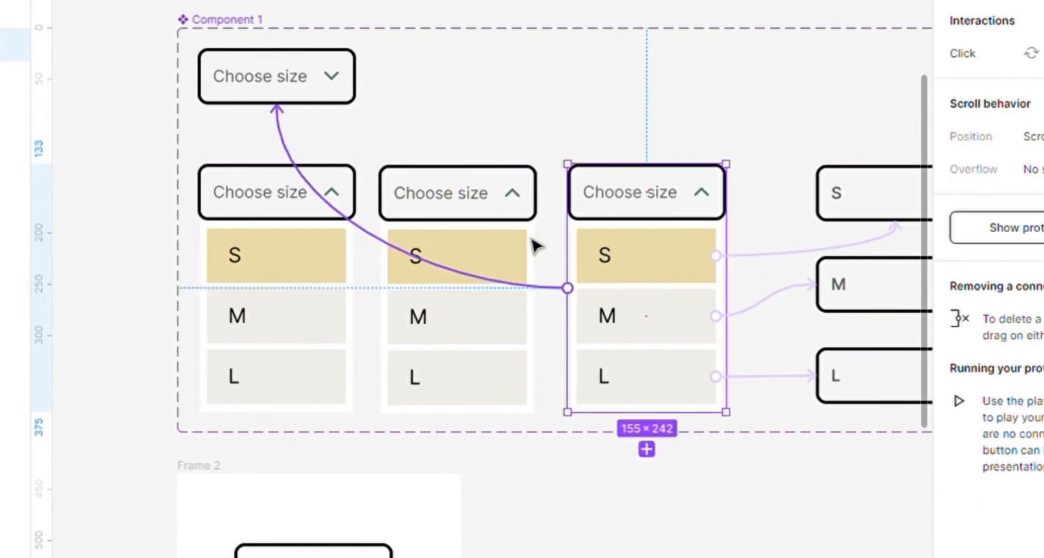
Set the nested size list in the second open menu variant to Medium
{"action": "left_click", "coordinate": [279, 264]}
{"action": "left_click", "coordinate": [459, 275]}
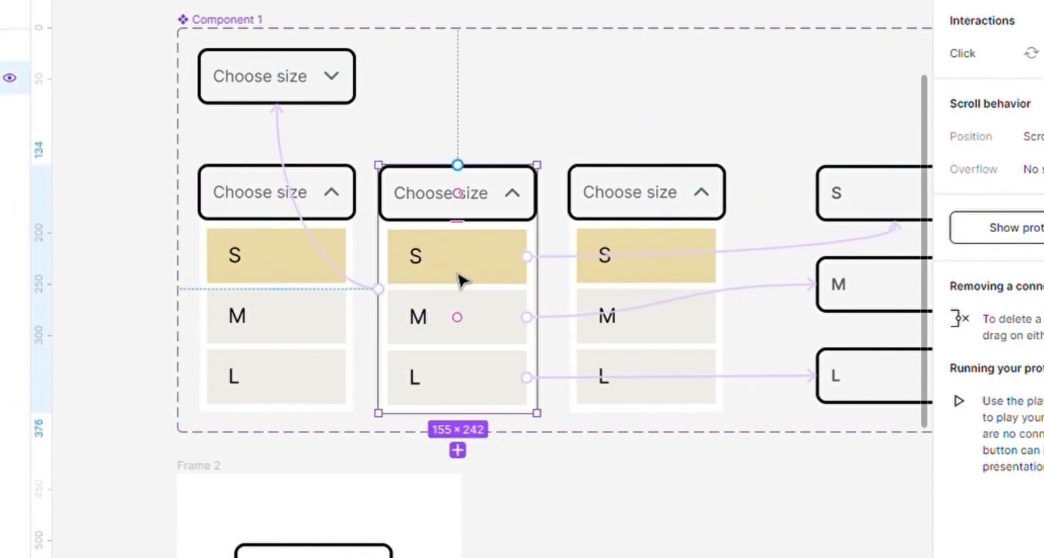
{"action": "left_click", "coordinate": [662, 245]}
{"action": "left_click", "coordinate": [492, 333]}
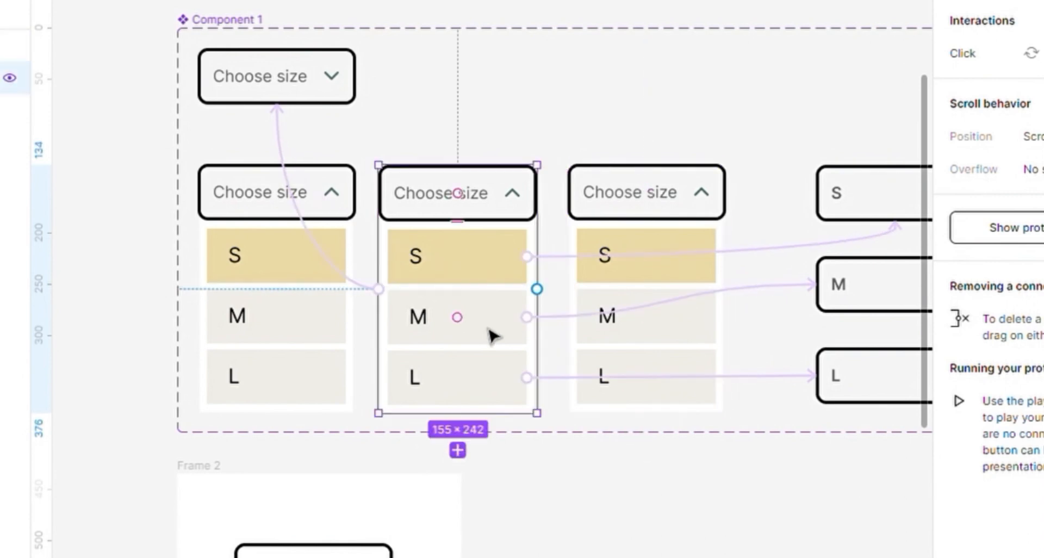
{"action": "left_click", "coordinate": [492, 335]}
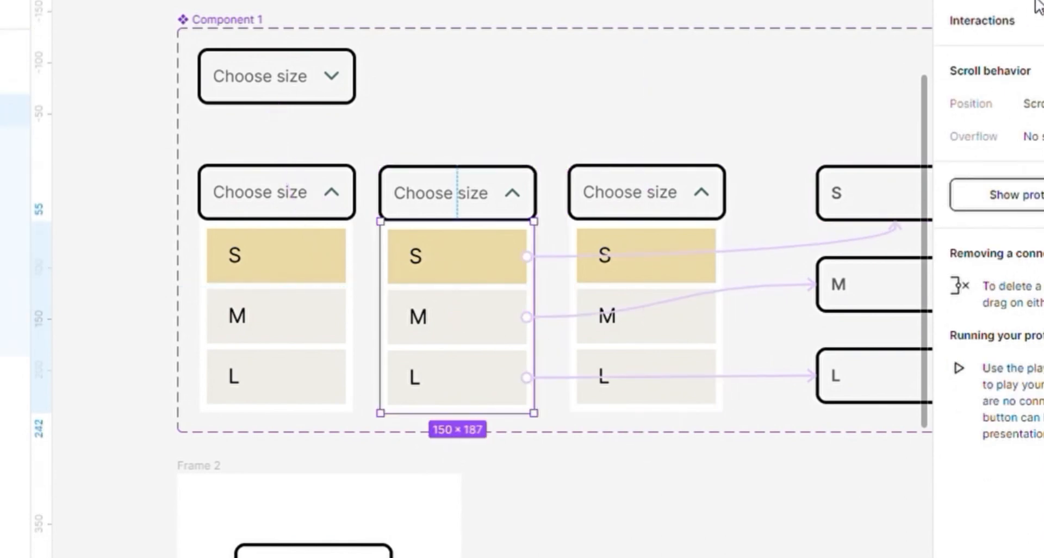
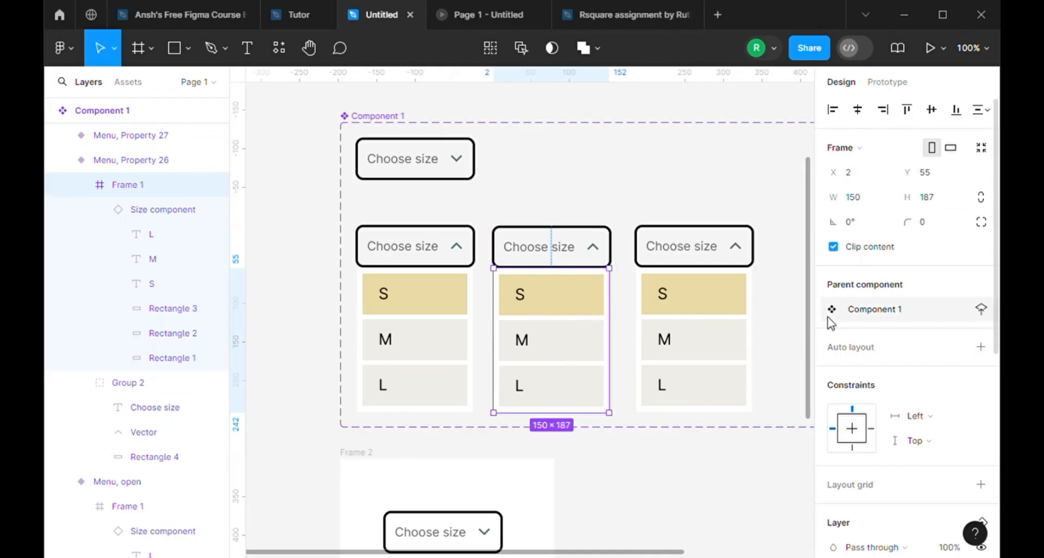
{"action": "left_click", "coordinate": [560, 348]}
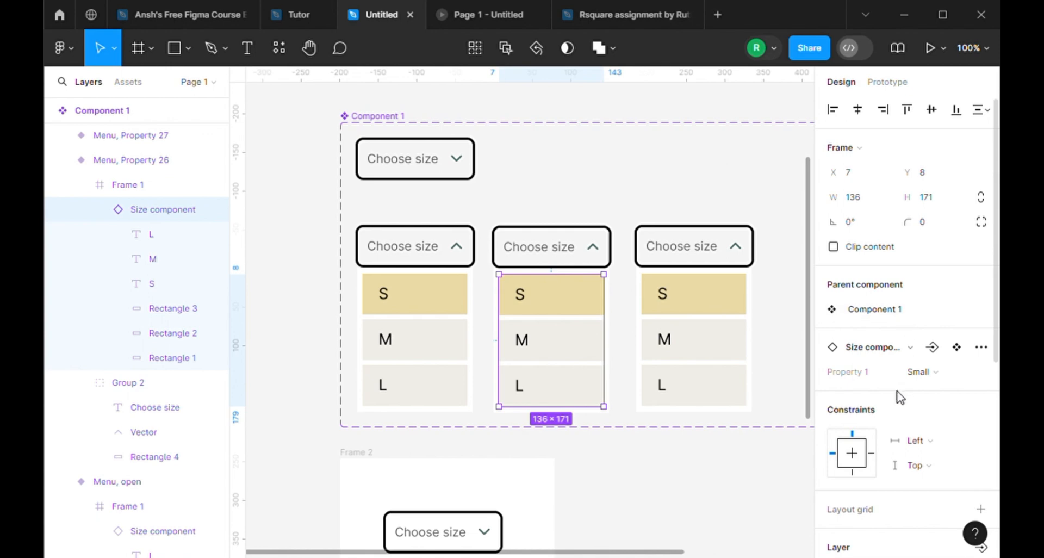
{"action": "left_click", "coordinate": [935, 382]}
{"action": "left_click", "coordinate": [890, 389]}
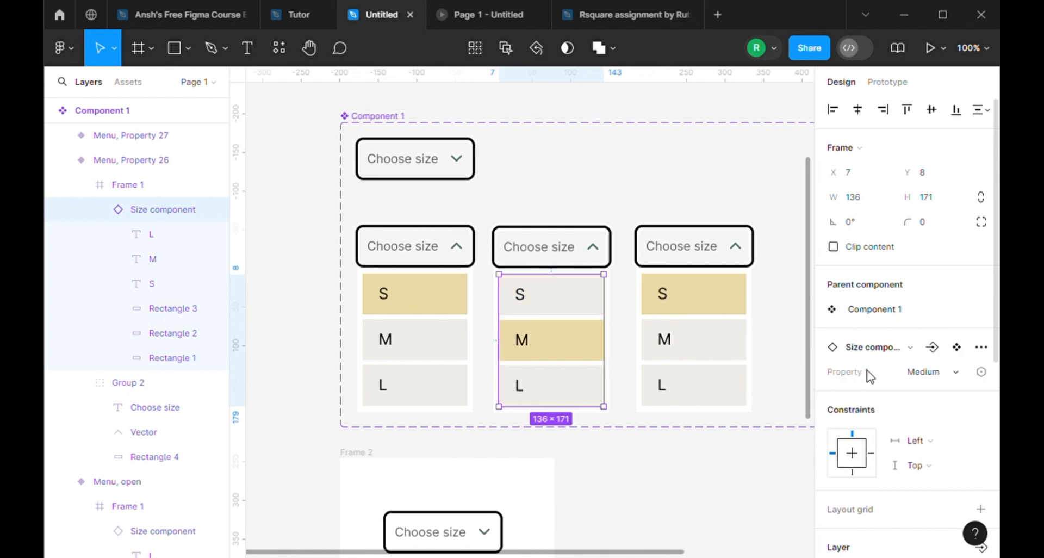
Set the nested size list in the third open menu variant to Variant3
{"action": "left_click", "coordinate": [692, 324]}
{"action": "left_click", "coordinate": [693, 326]}
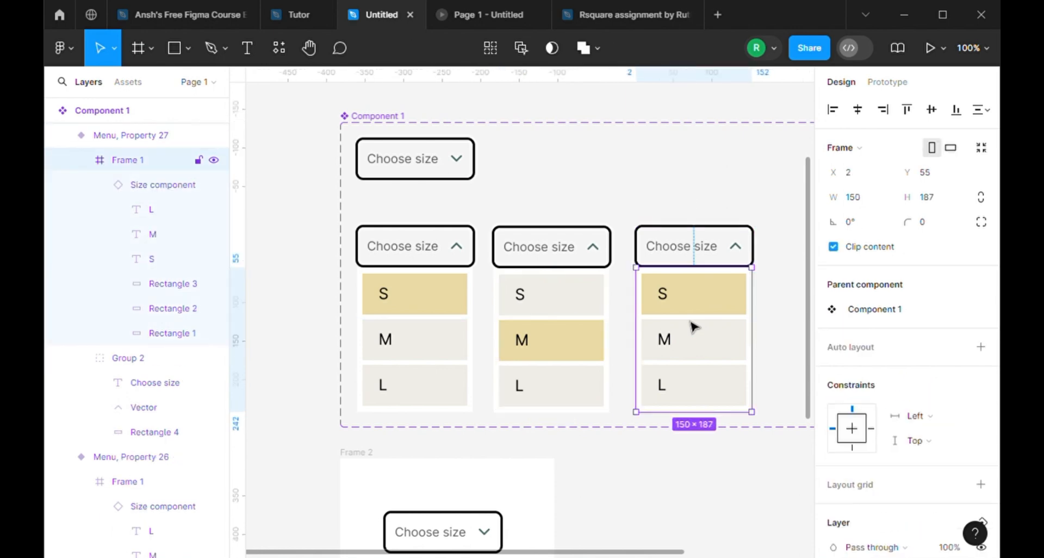
{"action": "left_click", "coordinate": [693, 327]}
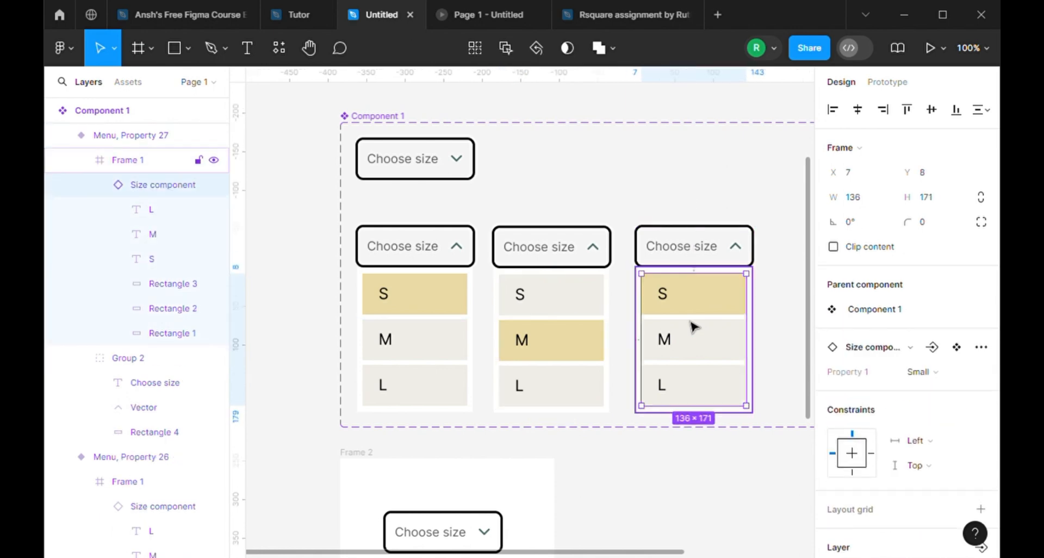
{"action": "left_click", "coordinate": [928, 373]}
{"action": "left_click", "coordinate": [901, 409]}
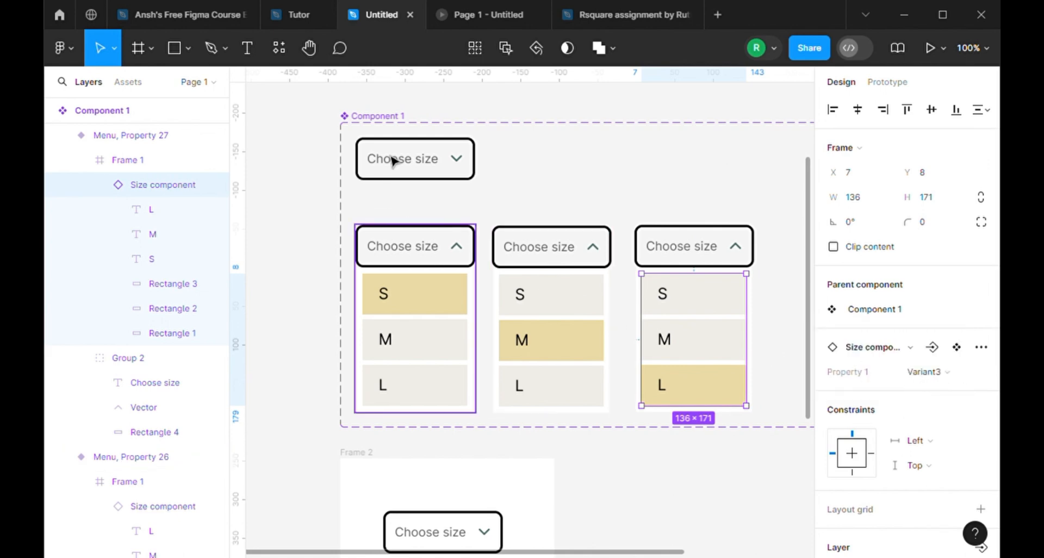
Rename the Size component variant that highlights L from Variant3 to Large
{"action": "scroll", "coordinate": [655, 226], "scroll_direction": "up", "scroll_amount": 4}
{"action": "left_click", "coordinate": [709, 252]}
{"action": "double_click", "coordinate": [709, 253]}
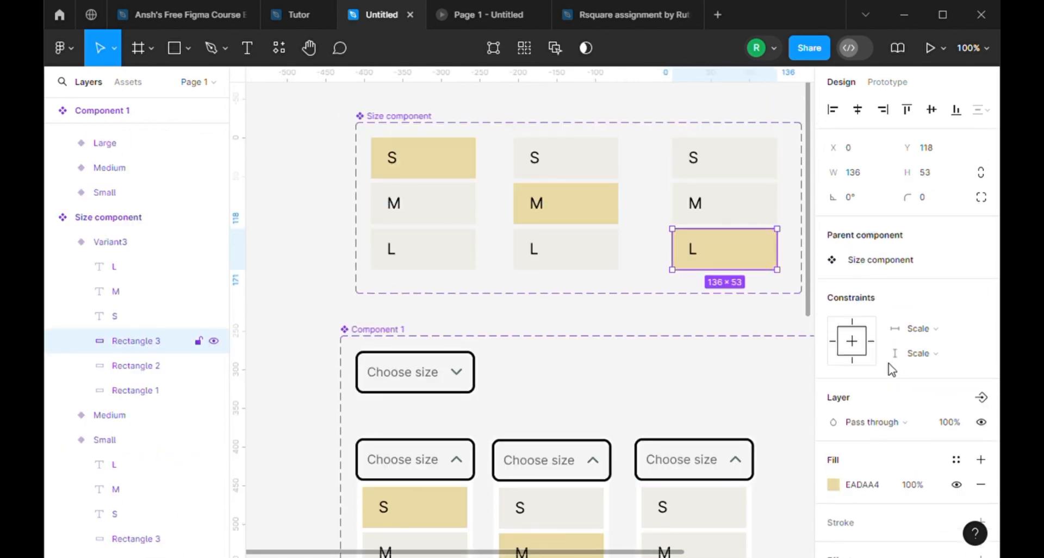
{"action": "left_click", "coordinate": [722, 344]}
{"action": "left_click", "coordinate": [701, 222]}
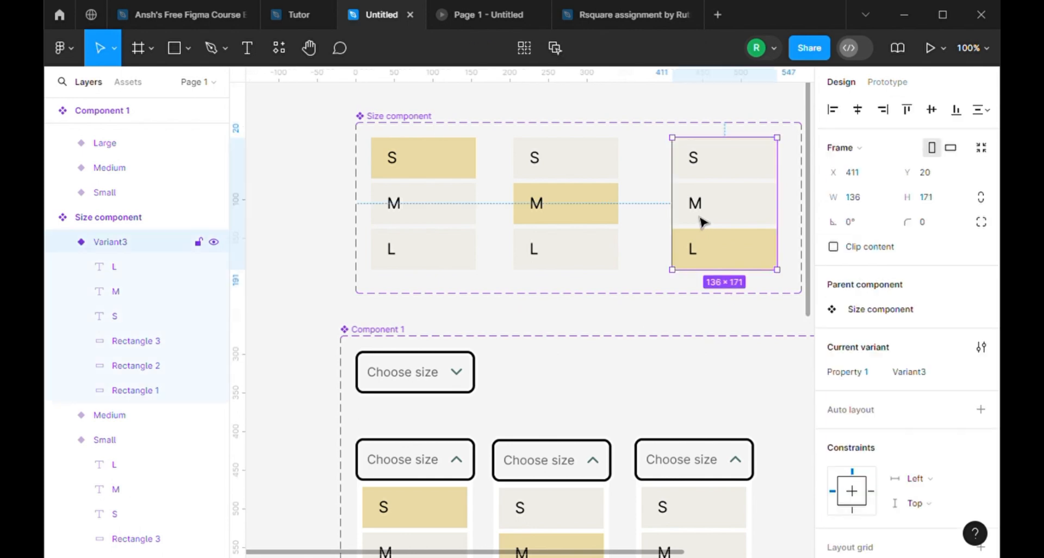
{"action": "left_click", "coordinate": [897, 372]}
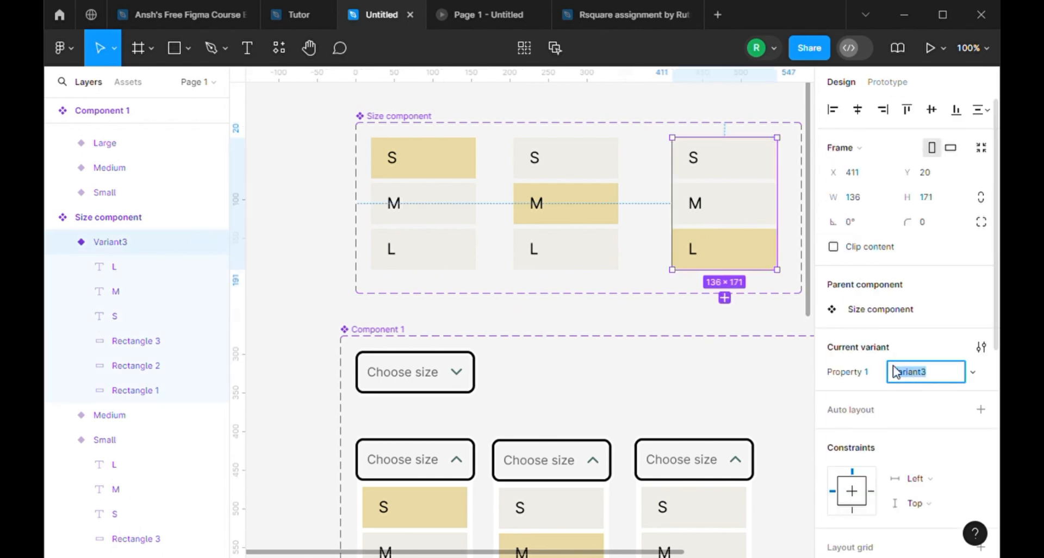
{"action": "key", "text": "BackSpace"}
{"action": "left_click", "coordinate": [675, 397]}
{"action": "scroll", "coordinate": [675, 396], "scroll_direction": "down", "scroll_amount": 4}
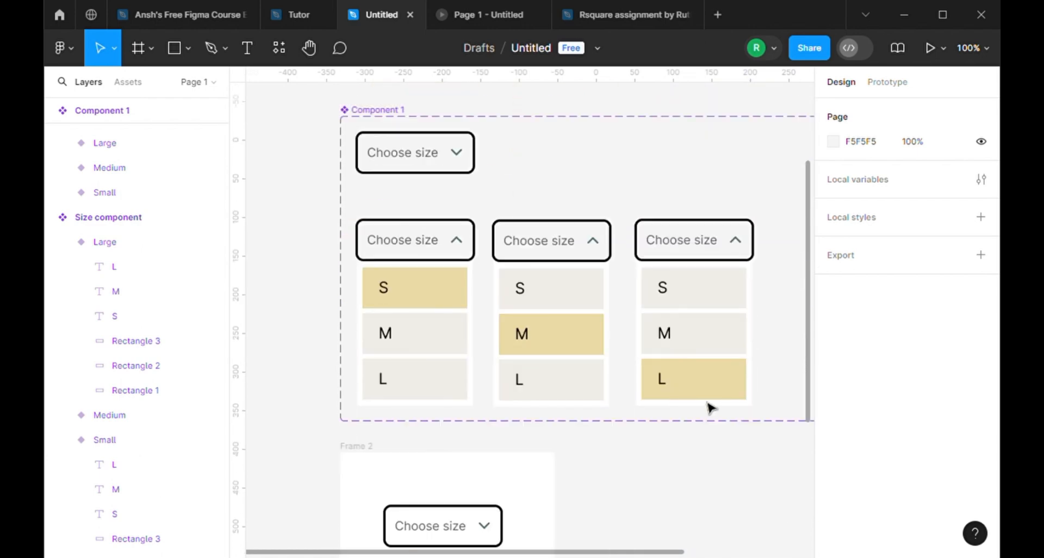
Delete the click connections leading from the closed S, M and L variants to the first open menu
{"action": "left_click_drag", "start_coordinate": [722, 422], "coordinate": [661, 494]}
{"action": "left_click", "coordinate": [886, 82]}
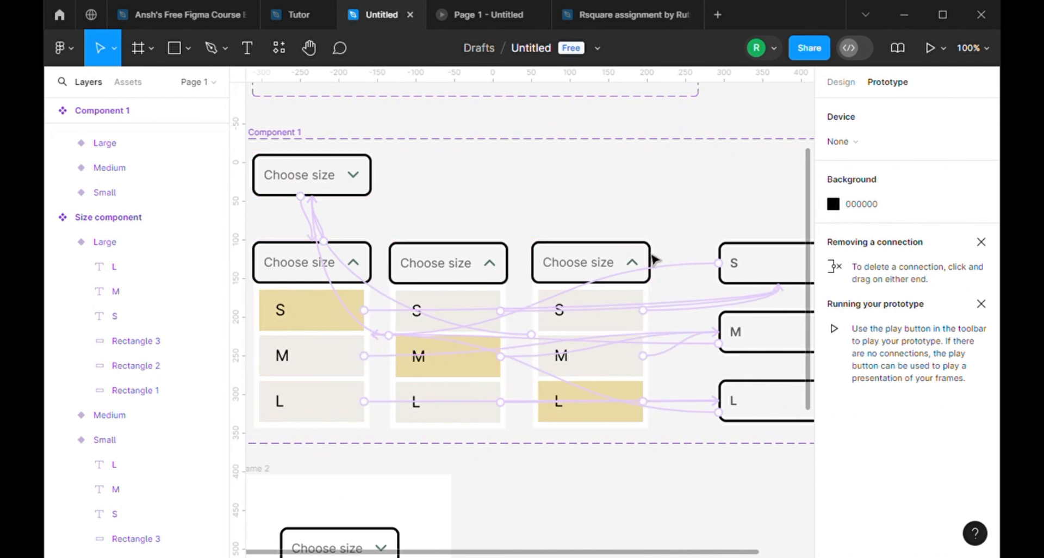
{"action": "left_click", "coordinate": [684, 266]}
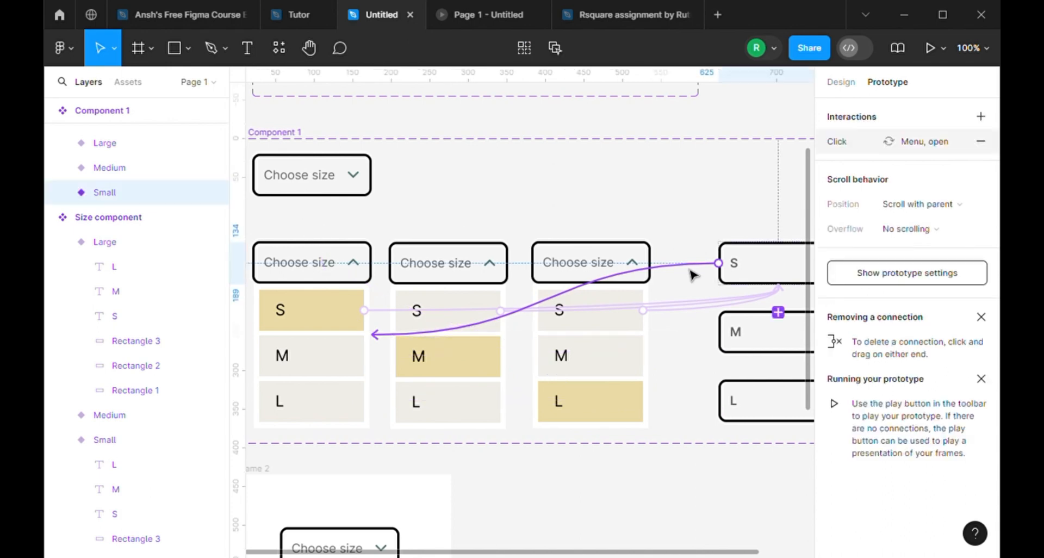
{"action": "key", "text": "Delete"}
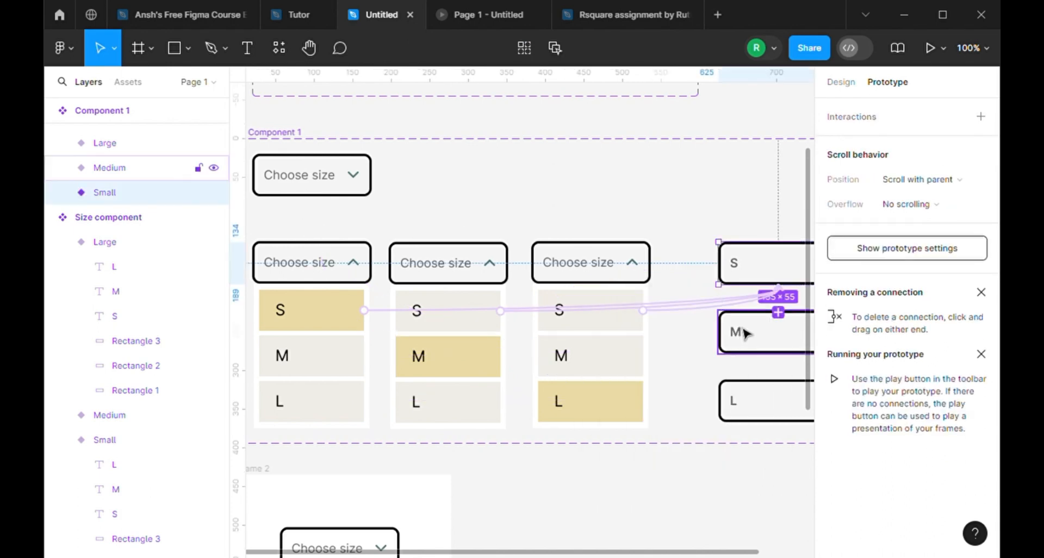
{"action": "left_click", "coordinate": [732, 348]}
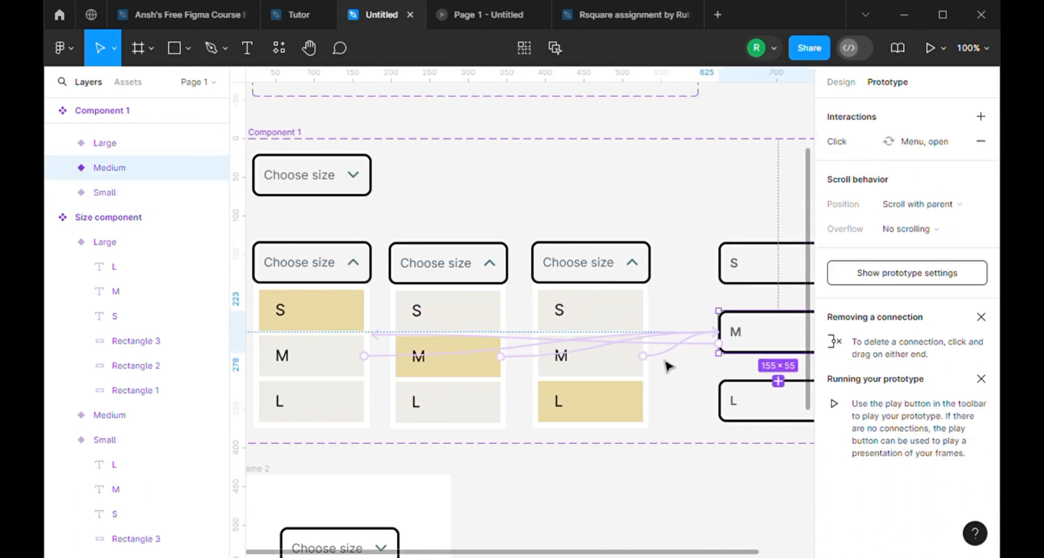
{"action": "left_click", "coordinate": [709, 354]}
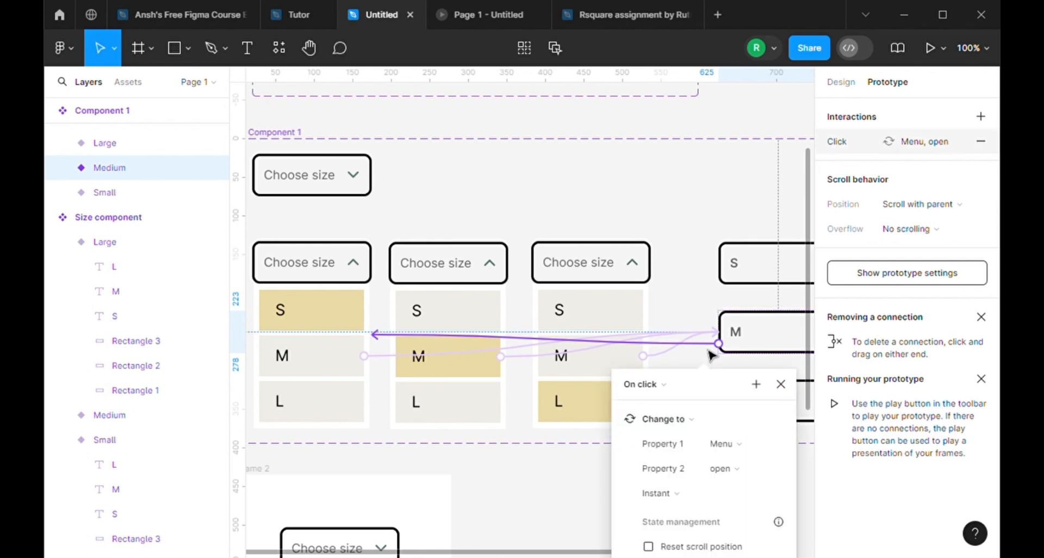
{"action": "key", "text": "Delete"}
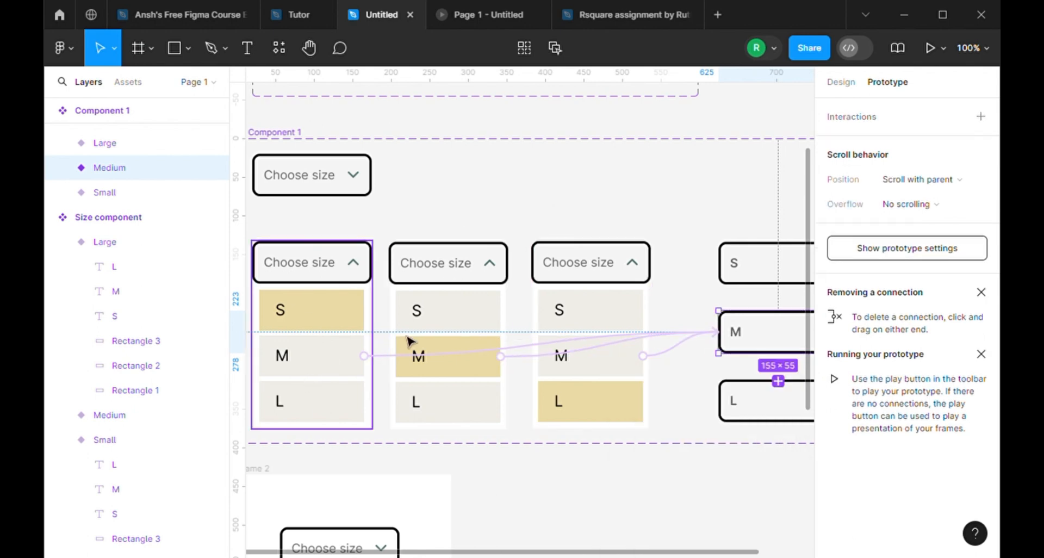
{"action": "left_click", "coordinate": [734, 400]}
{"action": "left_click", "coordinate": [713, 417]}
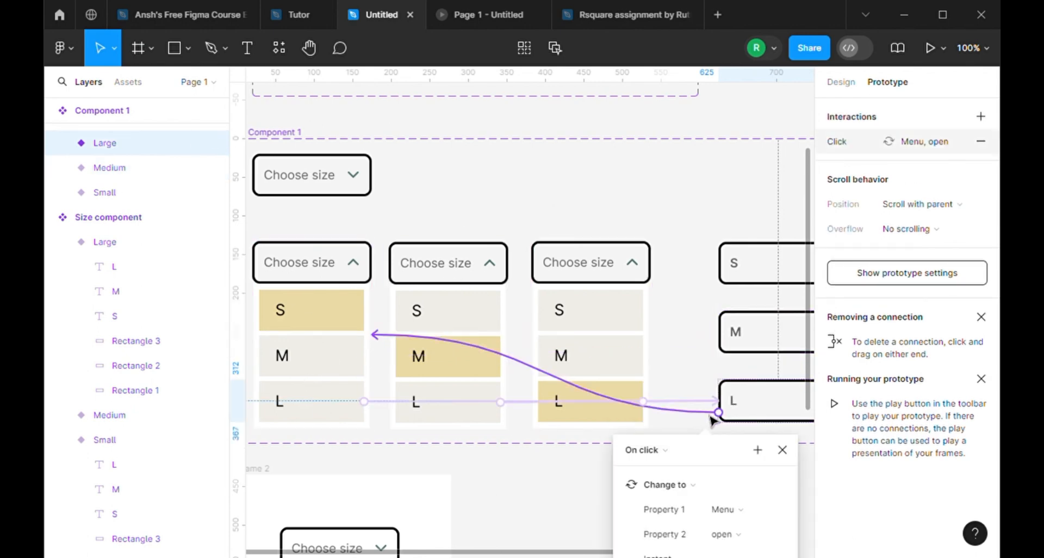
{"action": "key", "text": "Delete"}
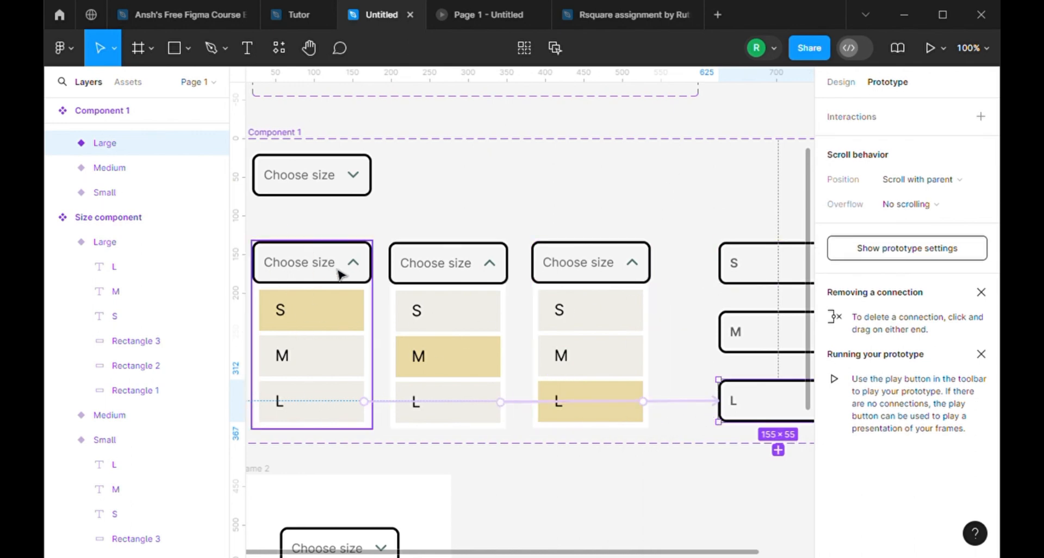
Connect the closed S, M and L variants on click to the open menus highlighting S, M and L respectively
{"action": "left_click", "coordinate": [738, 271]}
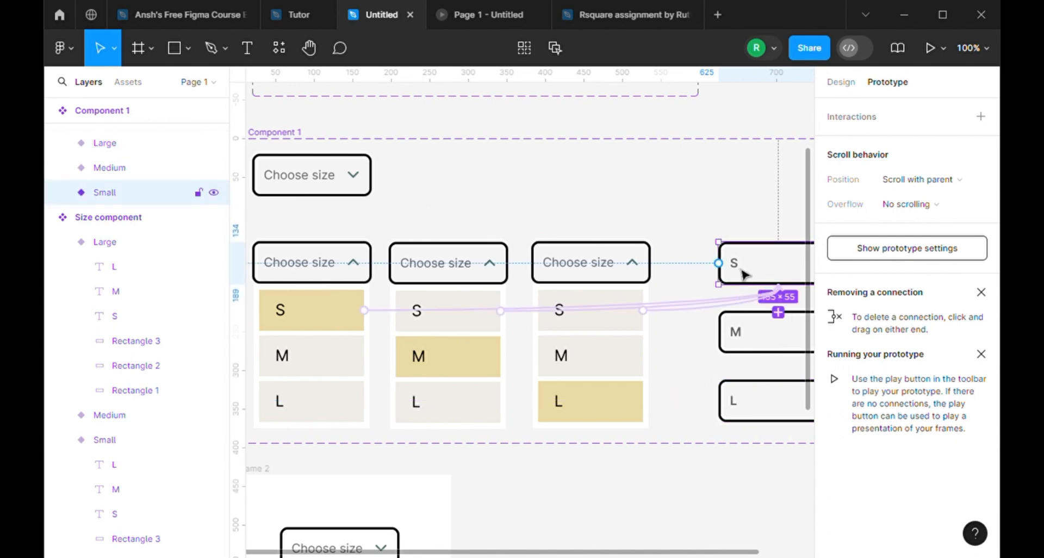
{"action": "left_click_drag", "start_coordinate": [699, 262], "coordinate": [505, 288]}
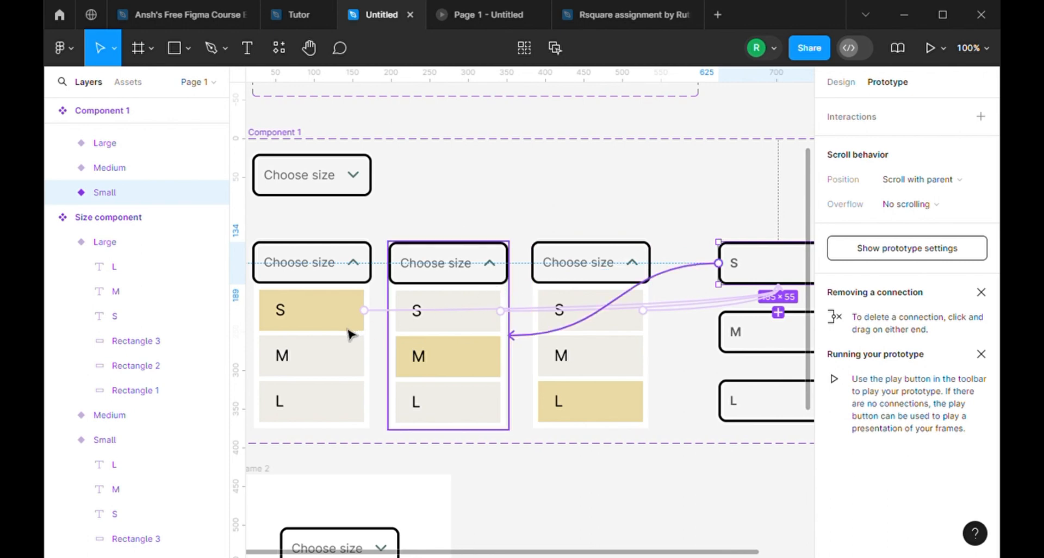
{"action": "left_click_drag", "start_coordinate": [347, 329], "coordinate": [318, 346]}
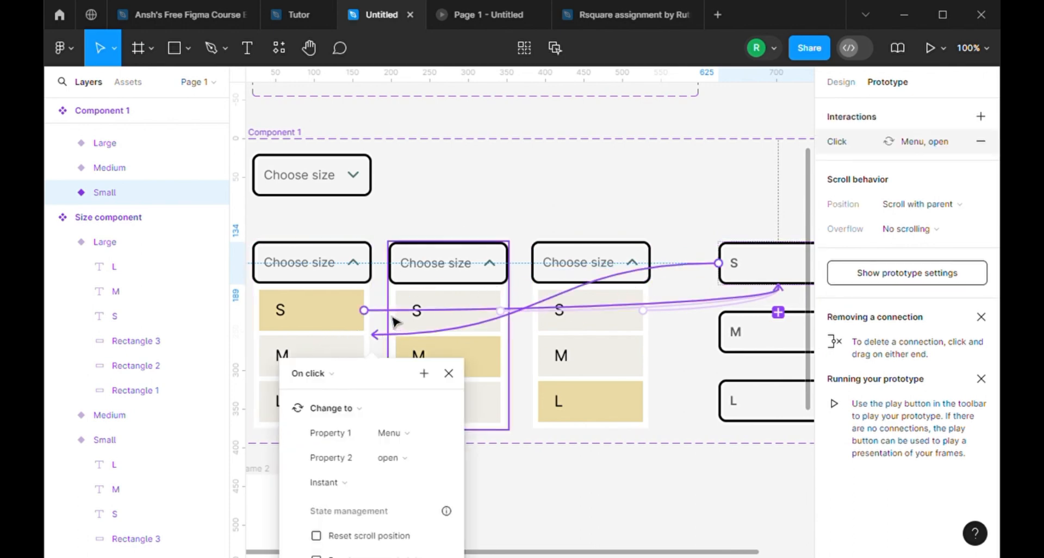
{"action": "left_click", "coordinate": [758, 342]}
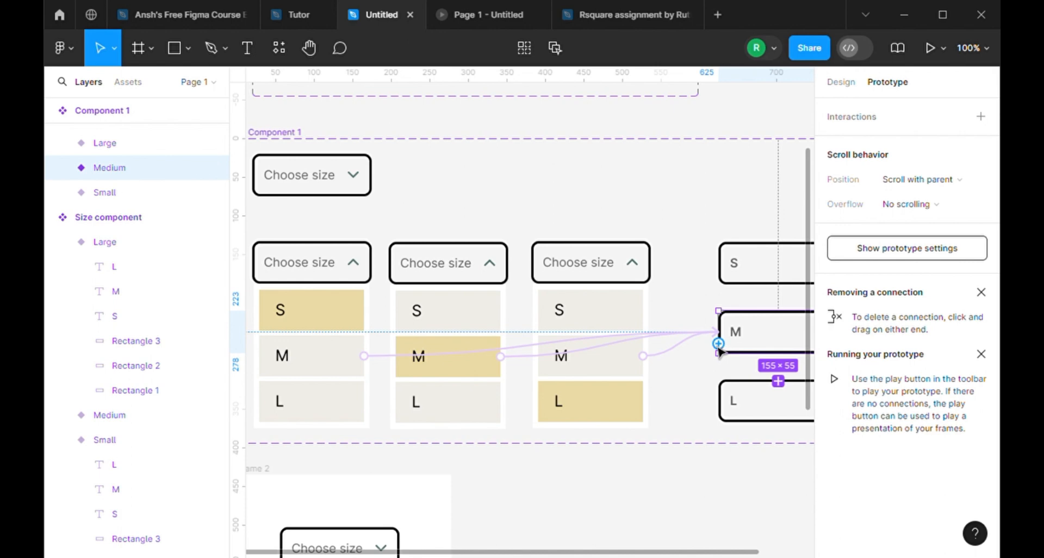
{"action": "left_click_drag", "start_coordinate": [718, 343], "coordinate": [619, 405]}
{"action": "left_click_drag", "start_coordinate": [565, 424], "coordinate": [494, 411]}
{"action": "left_click", "coordinate": [779, 407]}
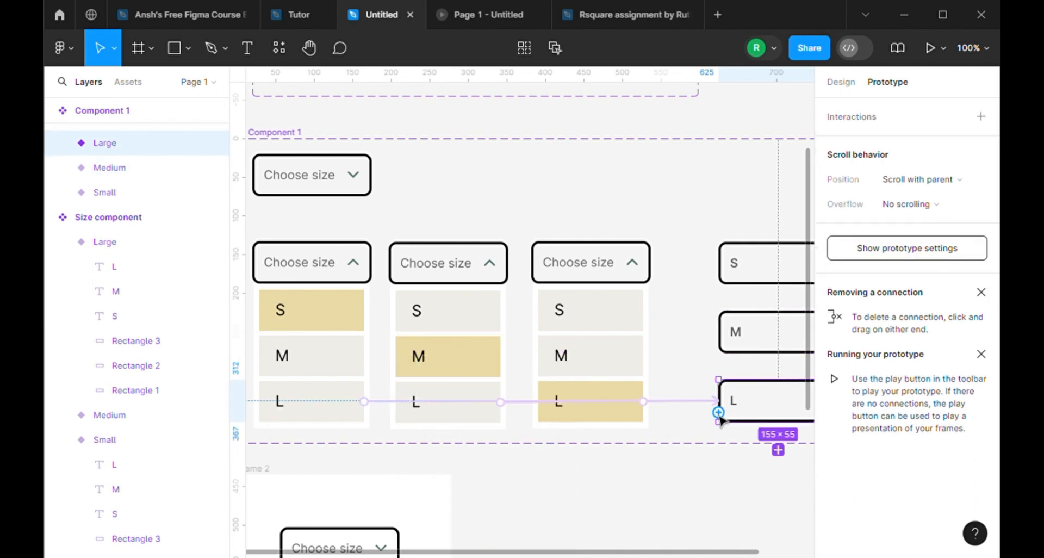
{"action": "left_click_drag", "start_coordinate": [718, 412], "coordinate": [650, 277]}
{"action": "left_click", "coordinate": [655, 191]}
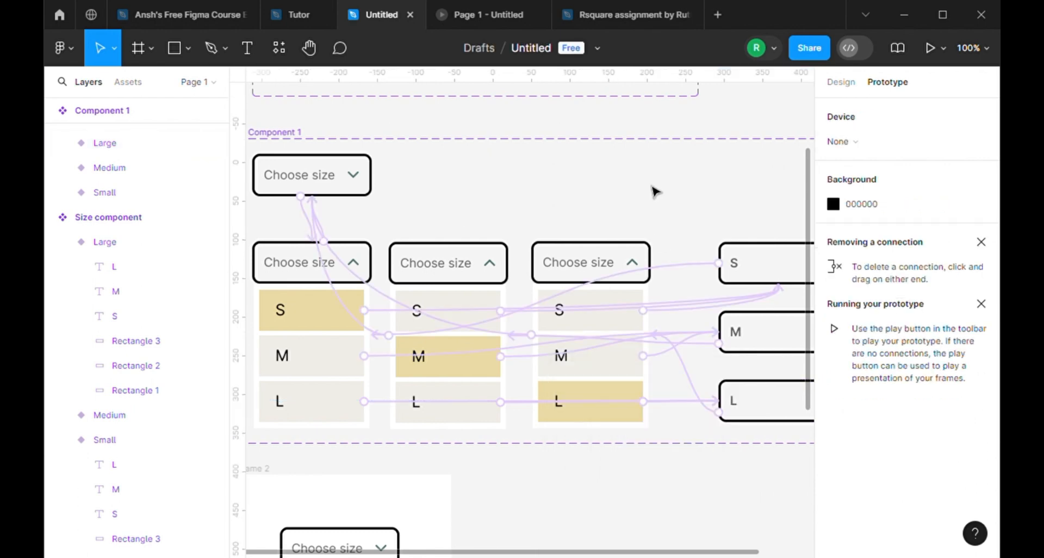
Preview Frame 2, close and reopen the size menu, and choose M
{"action": "scroll", "coordinate": [497, 400], "scroll_direction": "down", "scroll_amount": 3}
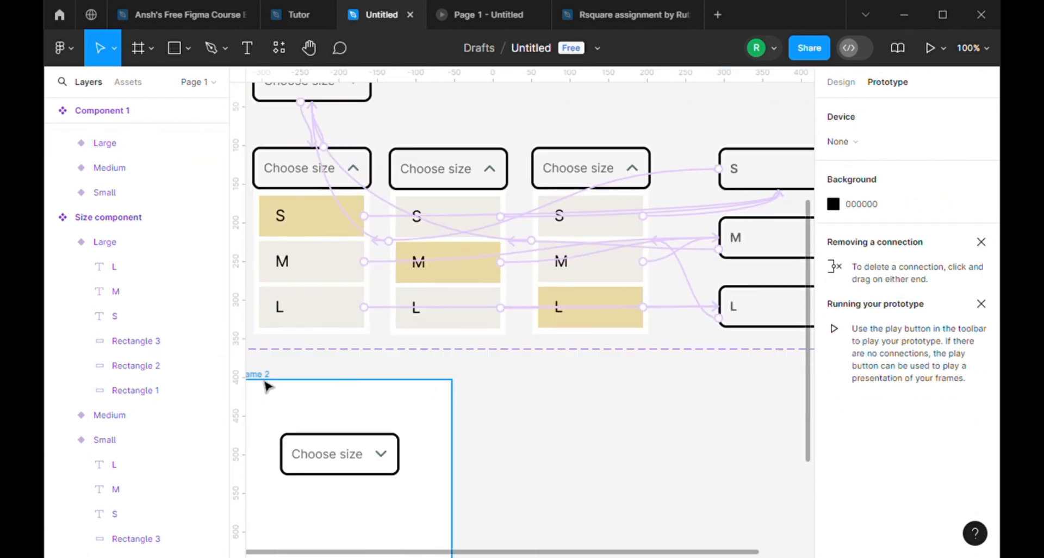
{"action": "left_click", "coordinate": [261, 386]}
{"action": "left_click", "coordinate": [927, 48]}
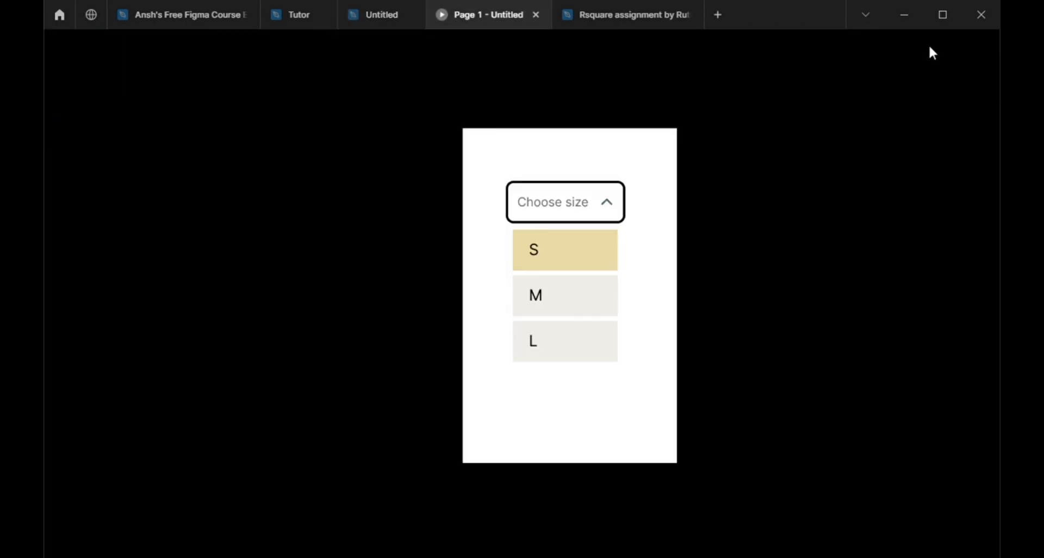
{"action": "left_click", "coordinate": [563, 198]}
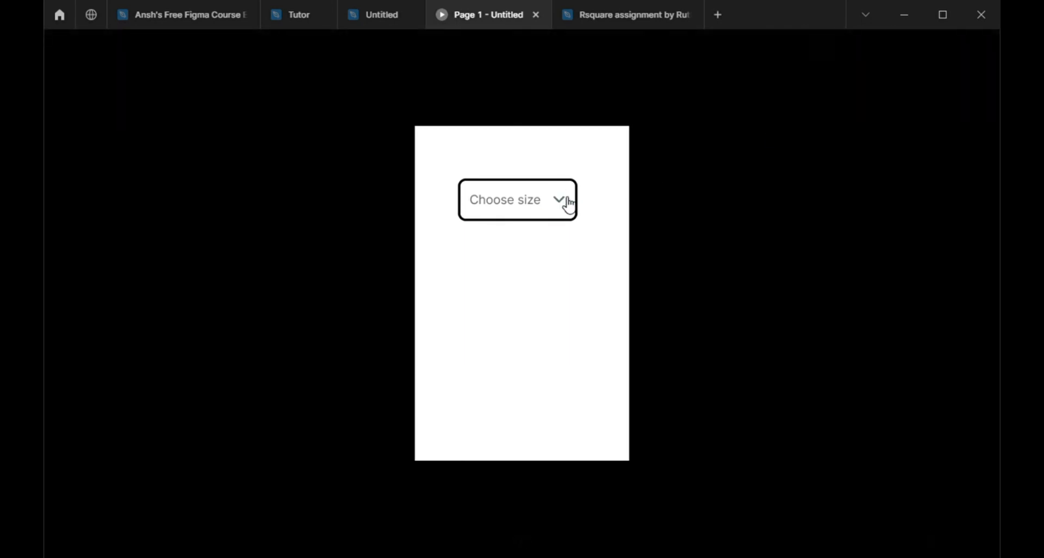
{"action": "left_click", "coordinate": [562, 201]}
{"action": "left_click", "coordinate": [542, 294]}
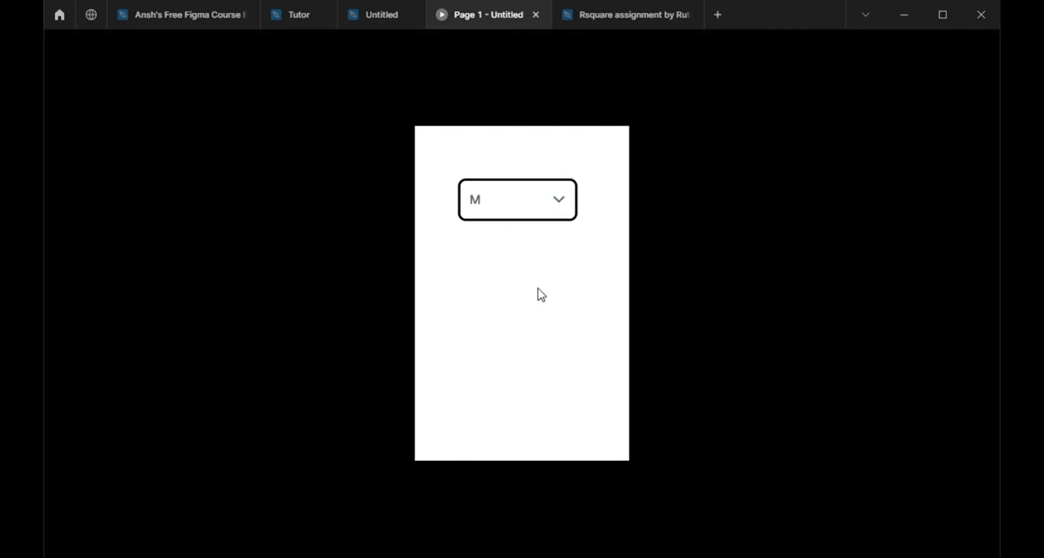
Test the dropdown by reopening and closing the menu, choosing M again and reopening it
{"action": "left_click", "coordinate": [568, 214]}
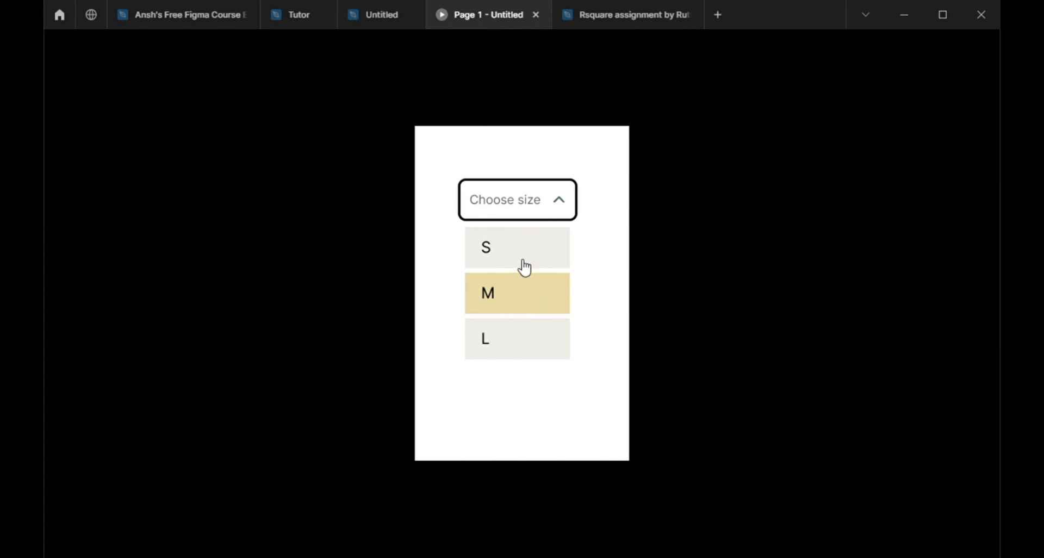
{"action": "left_click", "coordinate": [561, 202]}
{"action": "left_click", "coordinate": [564, 203]}
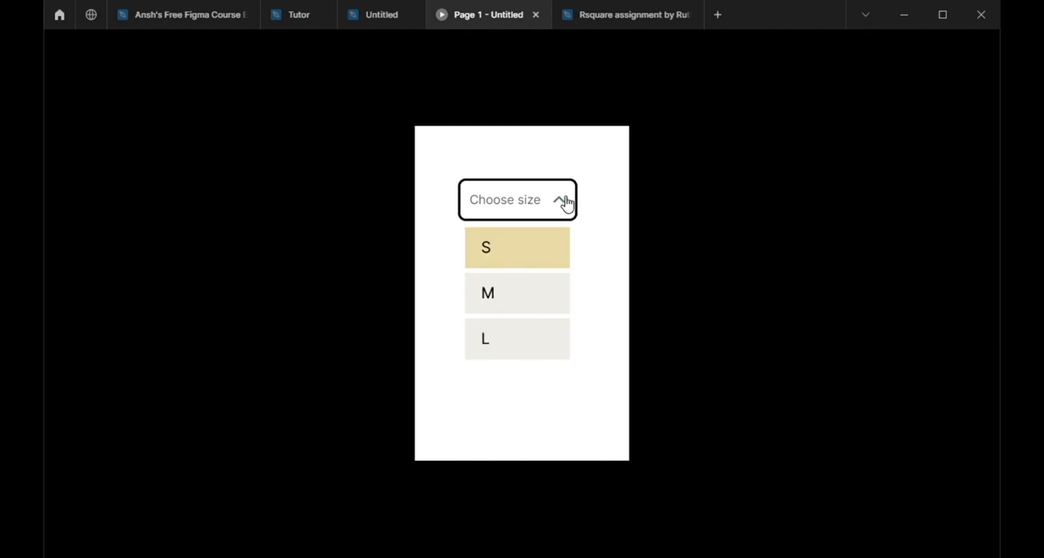
{"action": "left_click", "coordinate": [538, 305]}
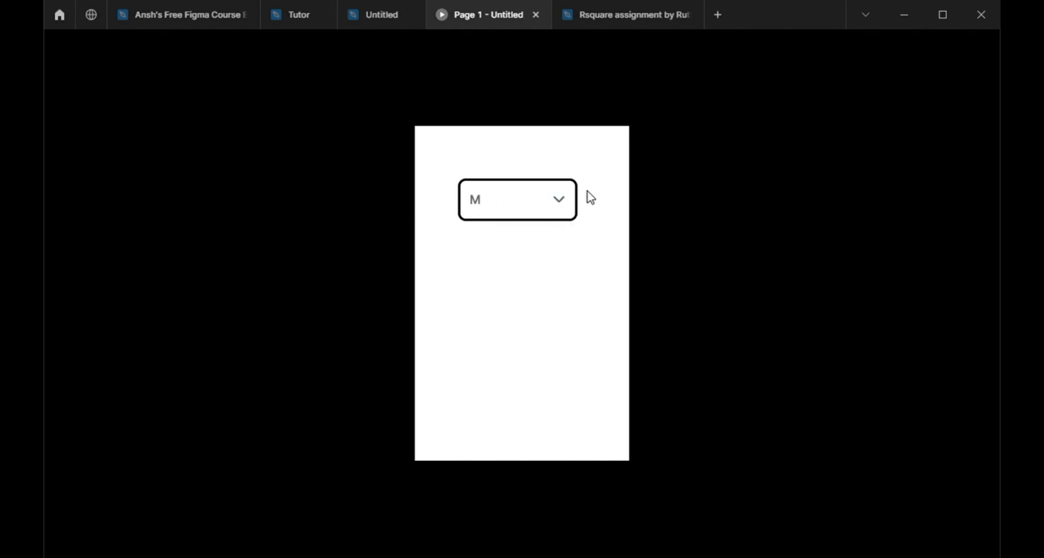
{"action": "left_click", "coordinate": [572, 200]}
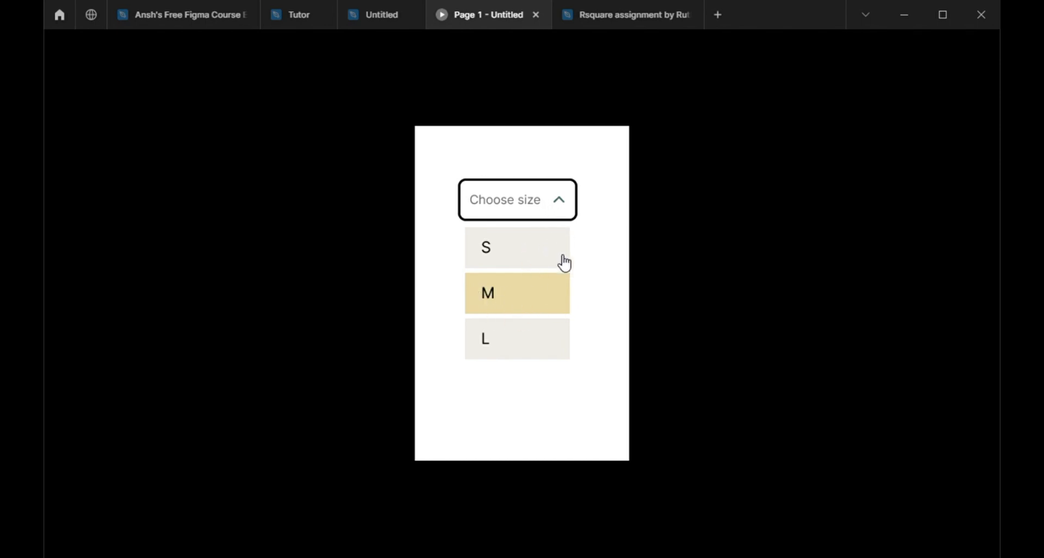
Test the previewed dropdown by closing and reopening the menu and choosing L and M in turn
{"action": "left_click", "coordinate": [562, 217]}
{"action": "left_click", "coordinate": [559, 209]}
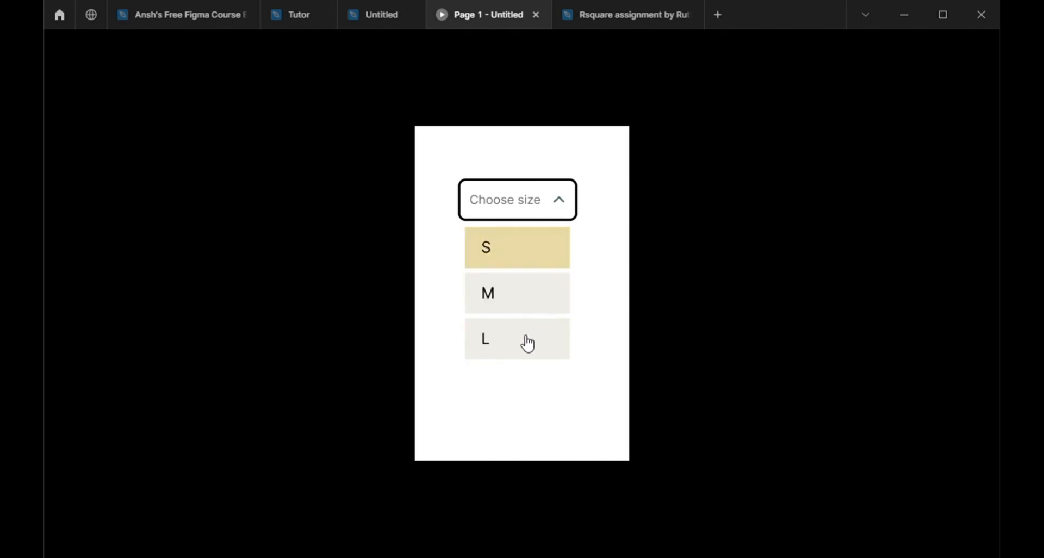
{"action": "left_click", "coordinate": [525, 343]}
{"action": "left_click", "coordinate": [565, 203]}
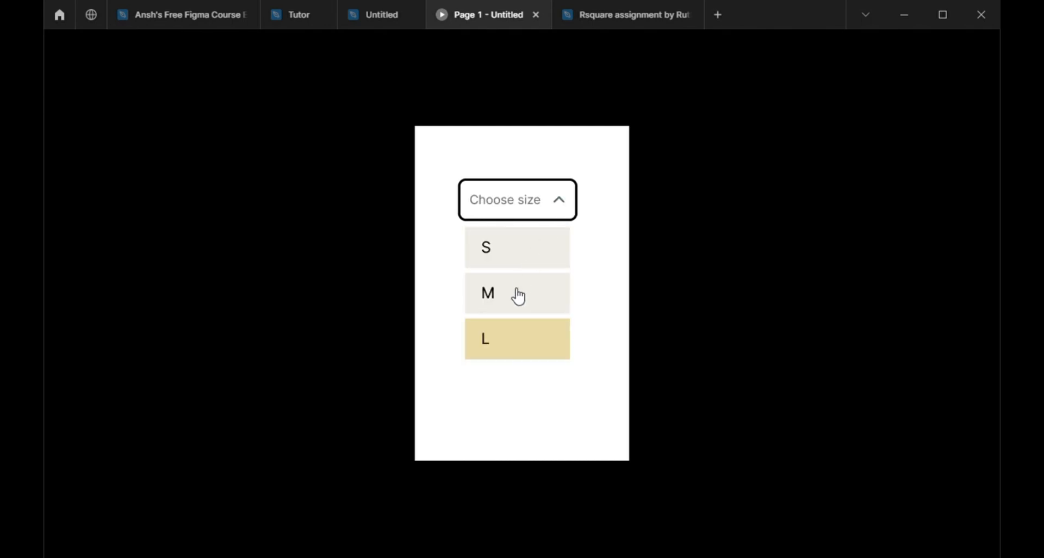
{"action": "left_click", "coordinate": [530, 300]}
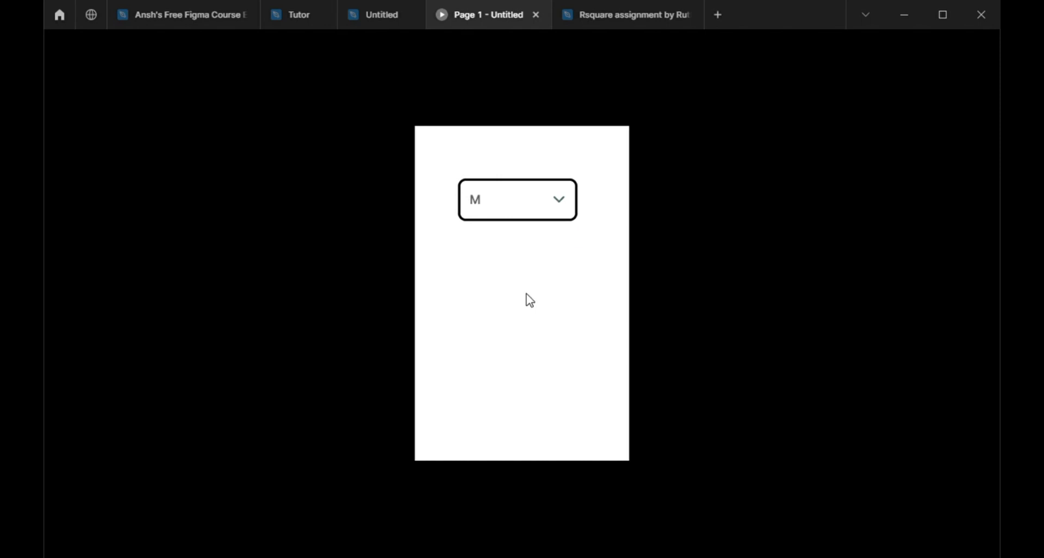
Test switching from S to M in the previewed dropdown, reopening the menu before and after each choice
{"action": "left_click", "coordinate": [562, 217]}
{"action": "left_click", "coordinate": [546, 246]}
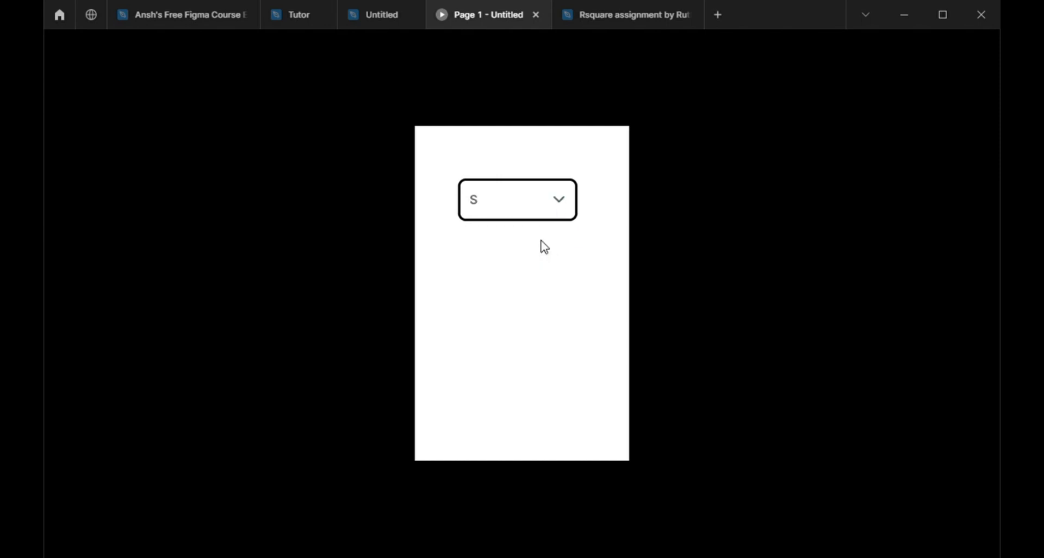
{"action": "left_click", "coordinate": [553, 203]}
{"action": "left_click", "coordinate": [536, 292]}
{"action": "left_click", "coordinate": [563, 207]}
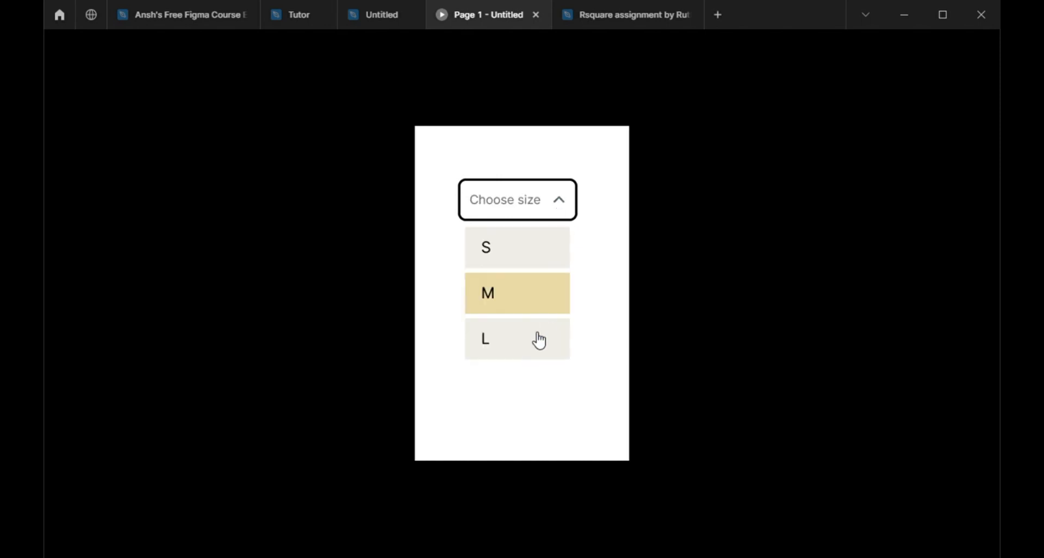
Choose L in the previewed dropdown, reopen the menu to check its highlight, and close and reopen it once more
{"action": "left_click", "coordinate": [539, 340]}
{"action": "left_click", "coordinate": [563, 213]}
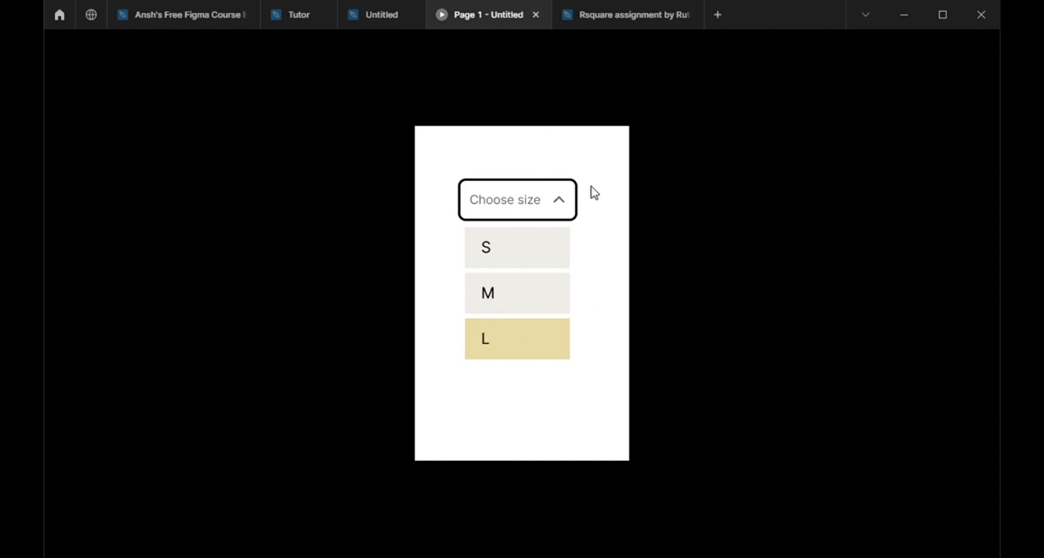
{"action": "left_click", "coordinate": [563, 209]}
{"action": "left_click", "coordinate": [564, 209]}
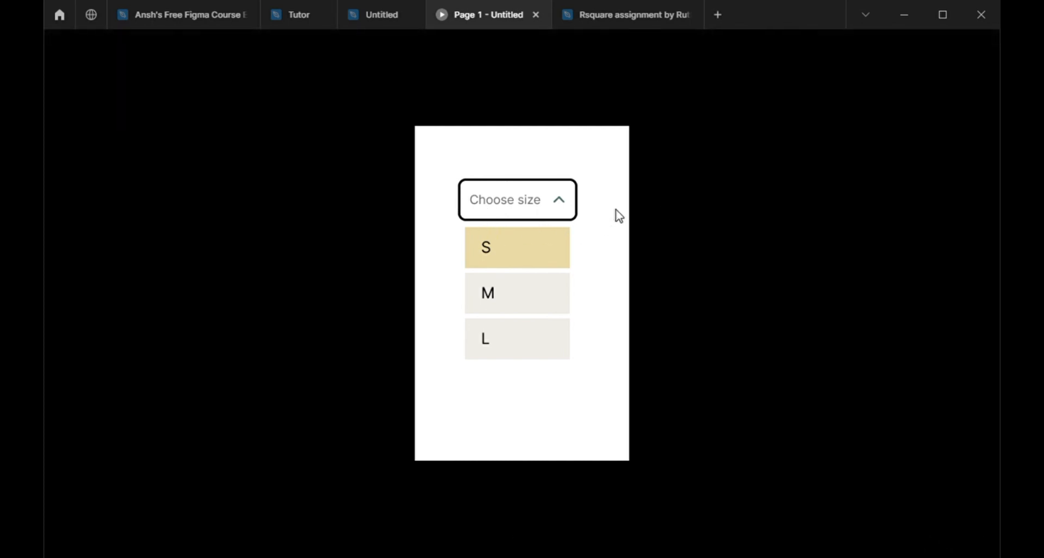
Examine the size menu and closed dropdown variants in the Rsquare assignment file, and return to the Page 1 prototype preview
{"action": "left_click", "coordinate": [583, 15]}
{"action": "scroll", "coordinate": [443, 425], "scroll_direction": "down", "scroll_amount": 1}
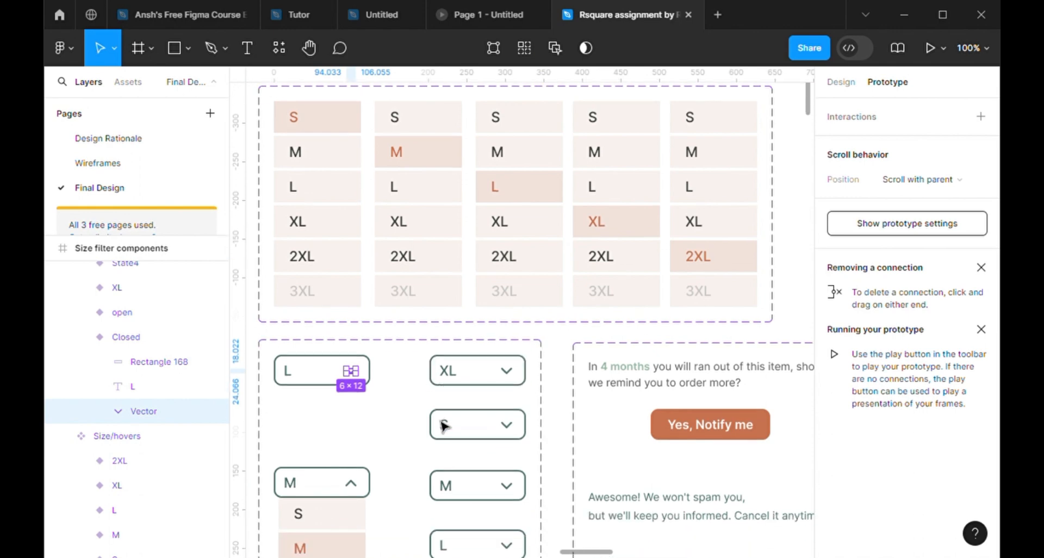
{"action": "scroll", "coordinate": [462, 425], "scroll_direction": "down", "scroll_amount": 7}
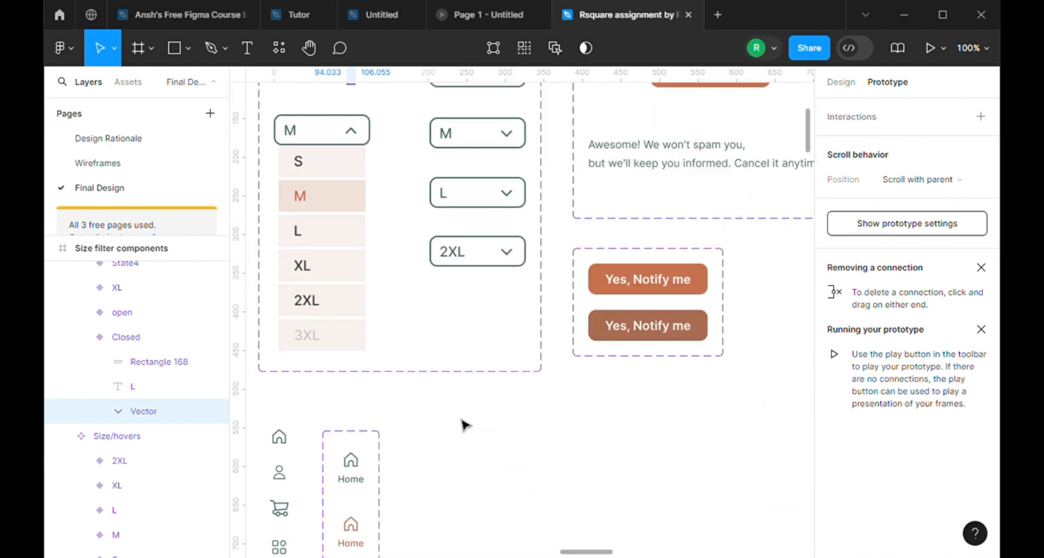
{"action": "scroll", "coordinate": [463, 424], "scroll_direction": "up", "scroll_amount": 1}
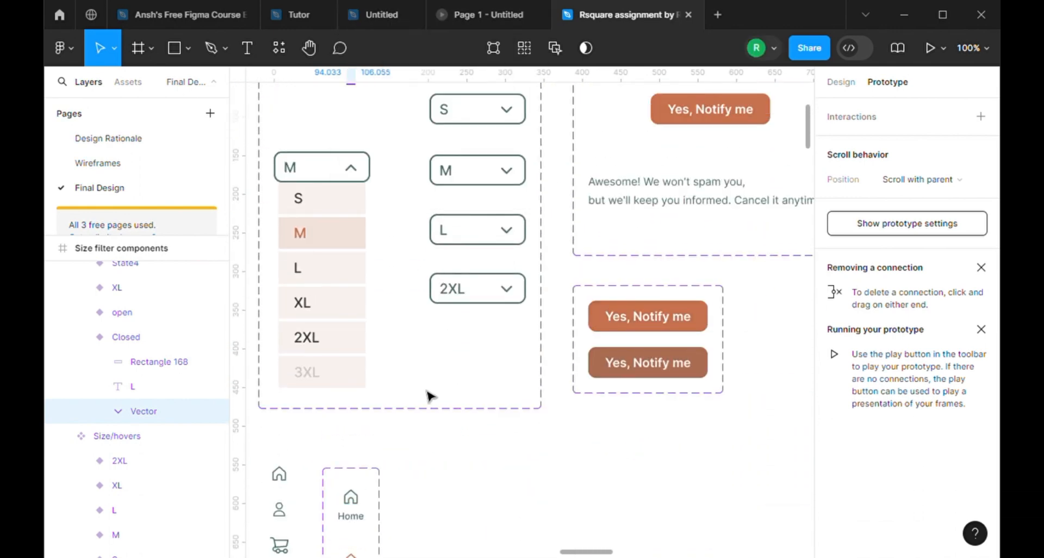
{"action": "scroll", "coordinate": [429, 396], "scroll_direction": "up", "scroll_amount": 7}
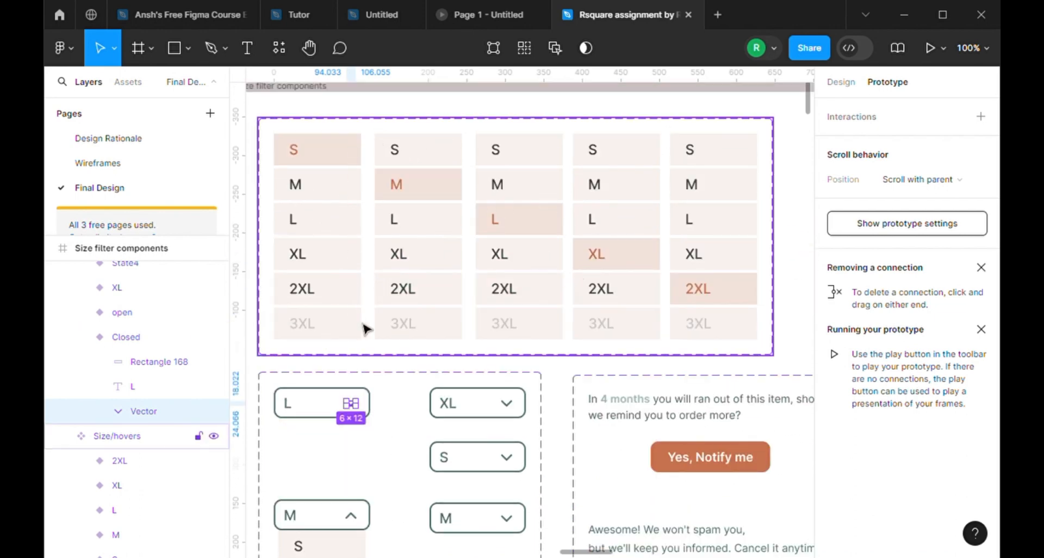
{"action": "scroll", "coordinate": [706, 326], "scroll_direction": "down", "scroll_amount": 1}
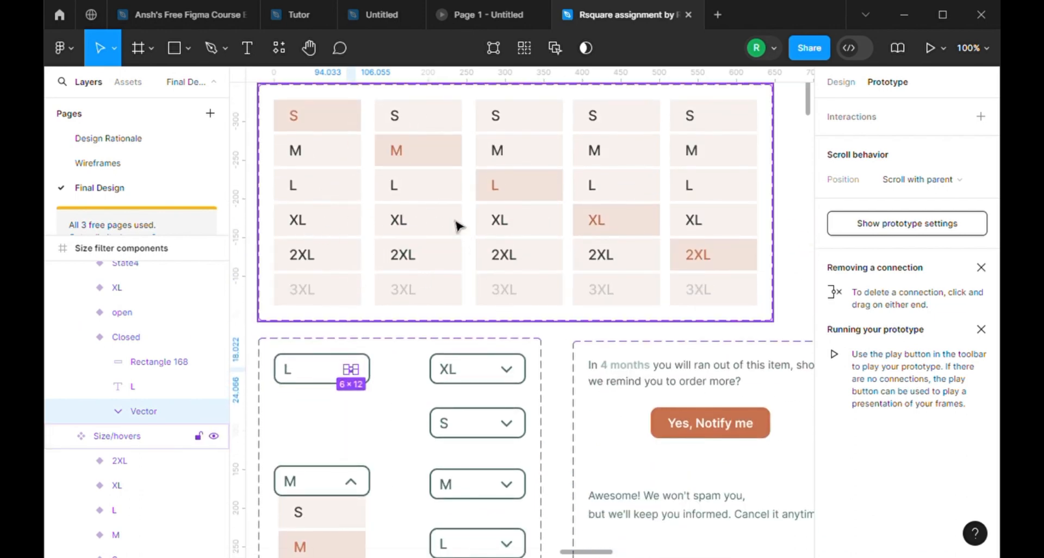
{"action": "scroll", "coordinate": [478, 323], "scroll_direction": "down", "scroll_amount": 4}
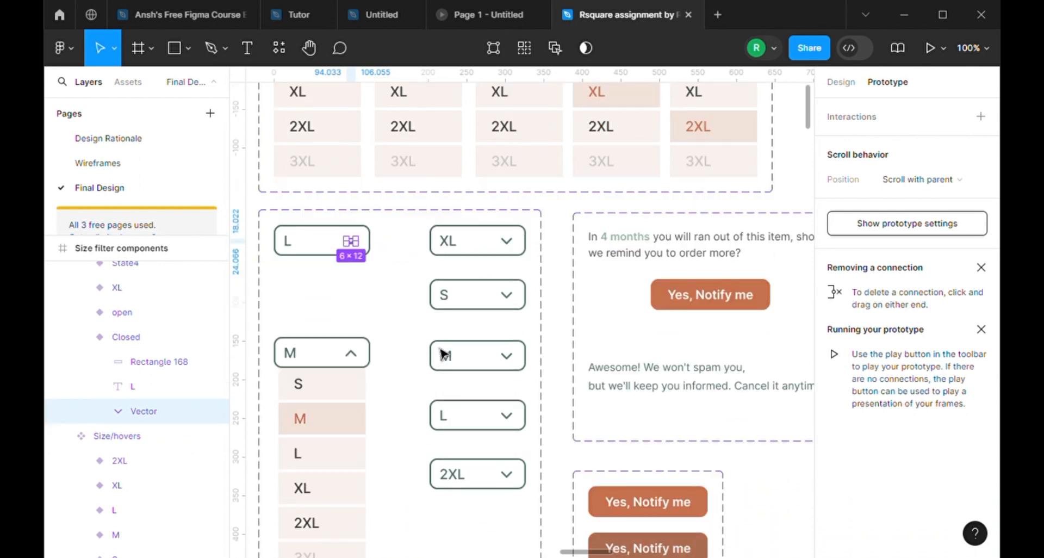
{"action": "scroll", "coordinate": [457, 454], "scroll_direction": "down", "scroll_amount": 2}
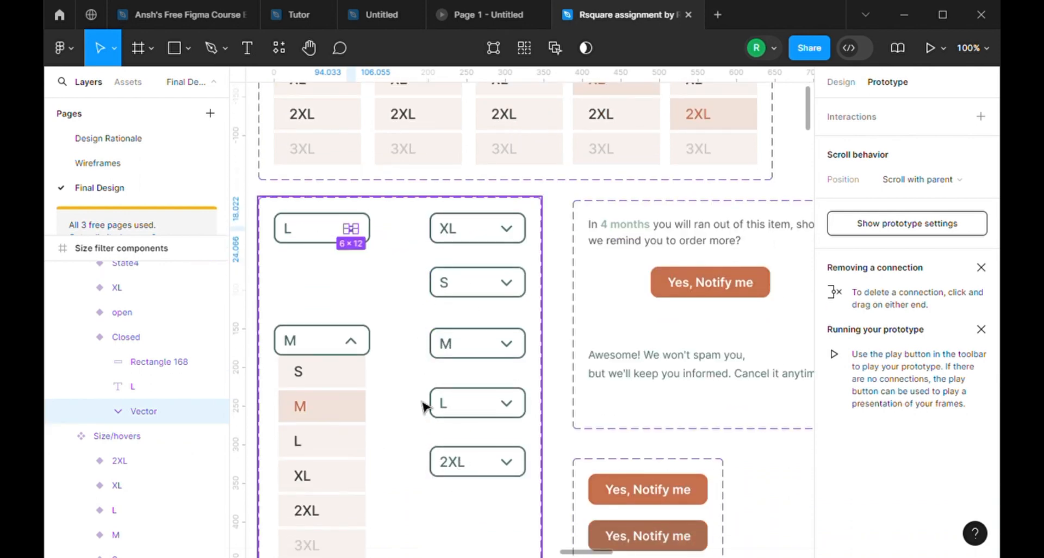
{"action": "scroll", "coordinate": [350, 446], "scroll_direction": "down", "scroll_amount": 1}
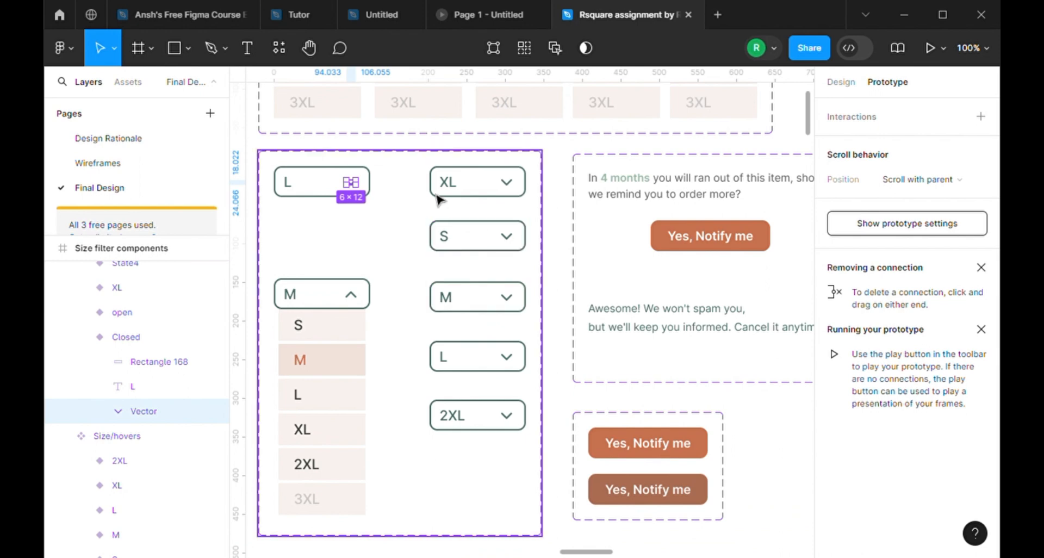
{"action": "left_click", "coordinate": [481, 13]}
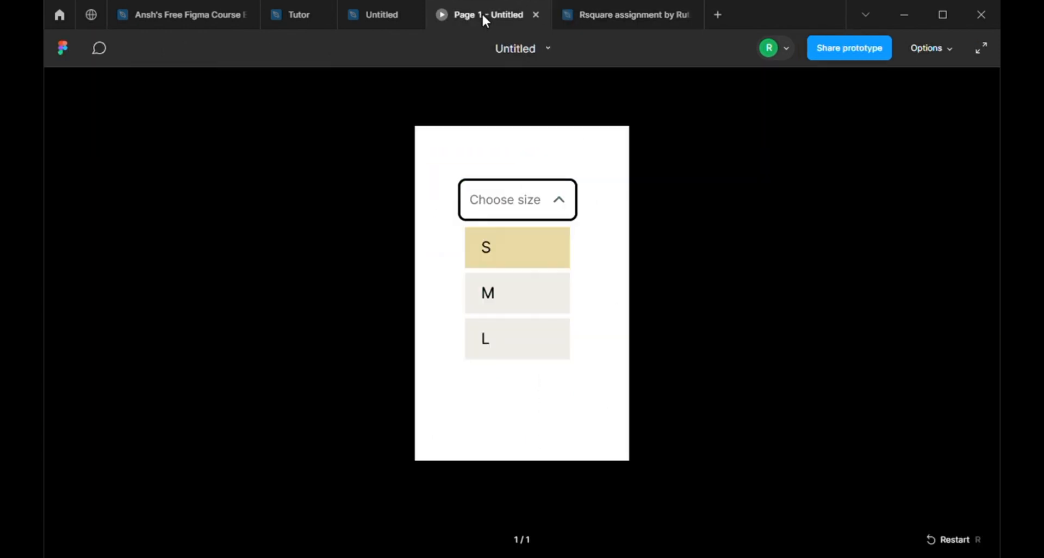